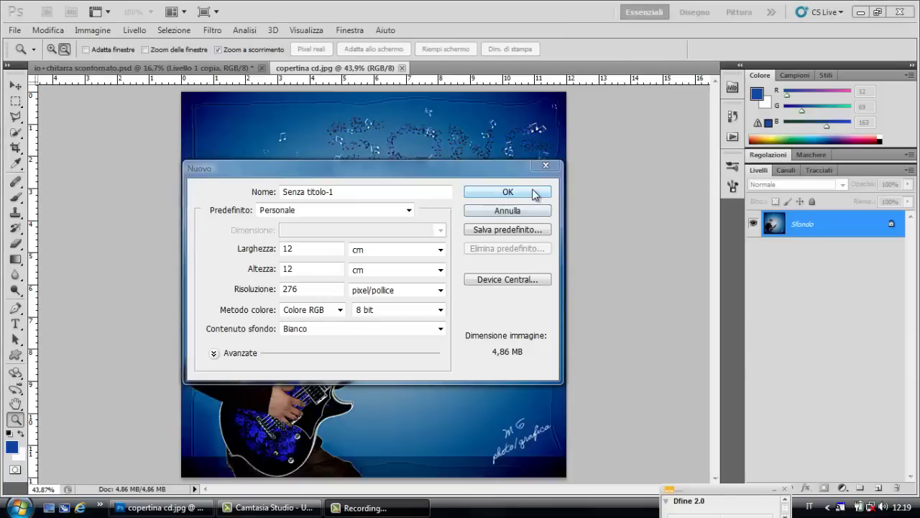
Close the Nuovo dialog without creating a document, showing the finished CD cover example
{"action": "left_click", "coordinate": [546, 165]}
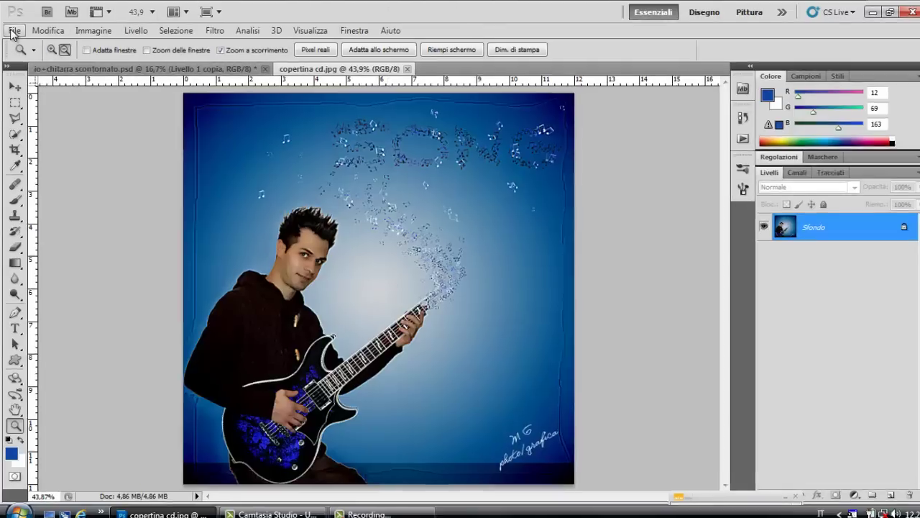
Create a blank 12 × 12 cm, 276 ppi document, close copertina cd.jpg, and fit it to screen
{"action": "left_click", "coordinate": [13, 32]}
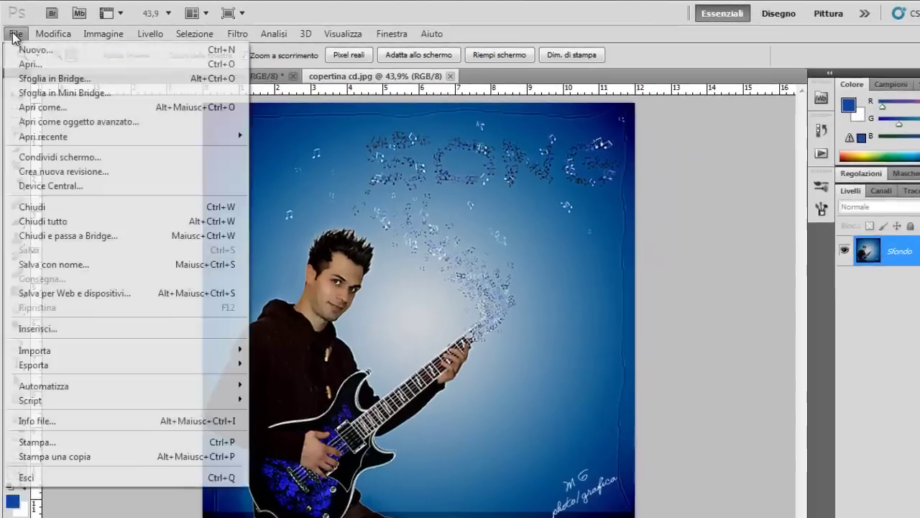
{"action": "left_click", "coordinate": [40, 54]}
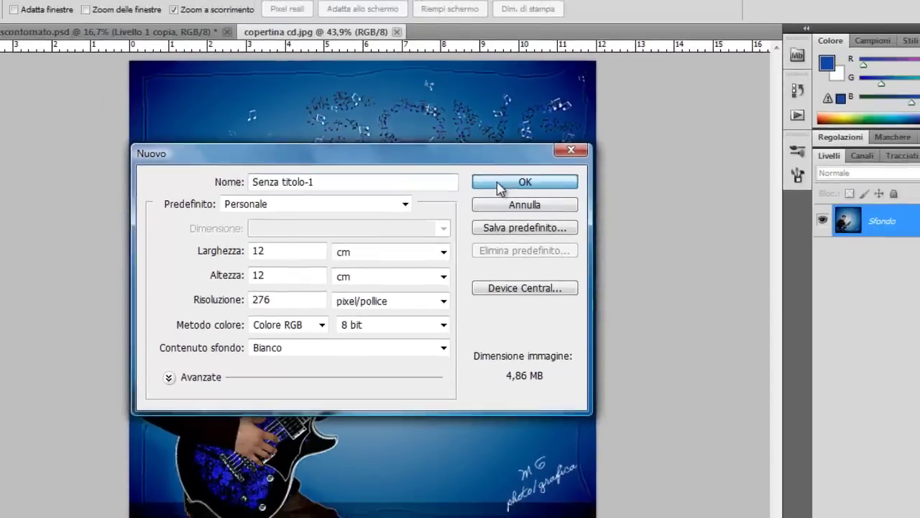
{"action": "left_click", "coordinate": [514, 171]}
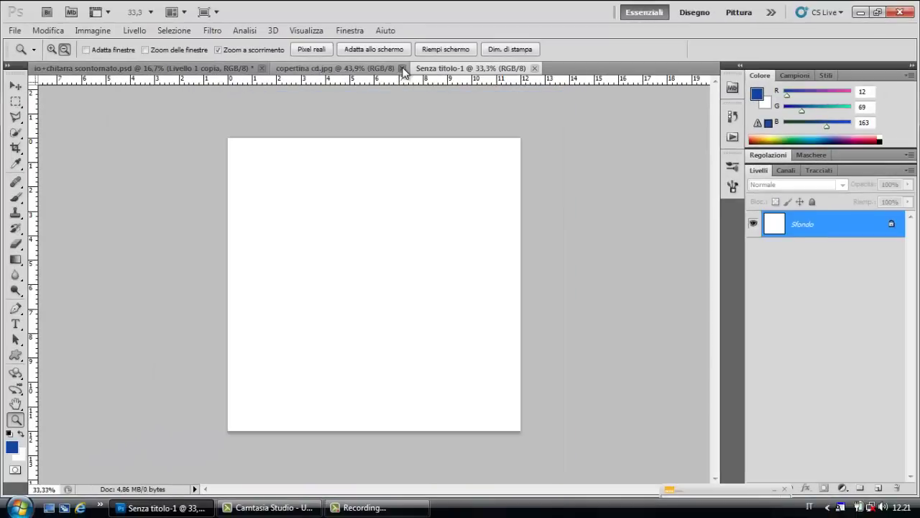
{"action": "left_click", "coordinate": [402, 68]}
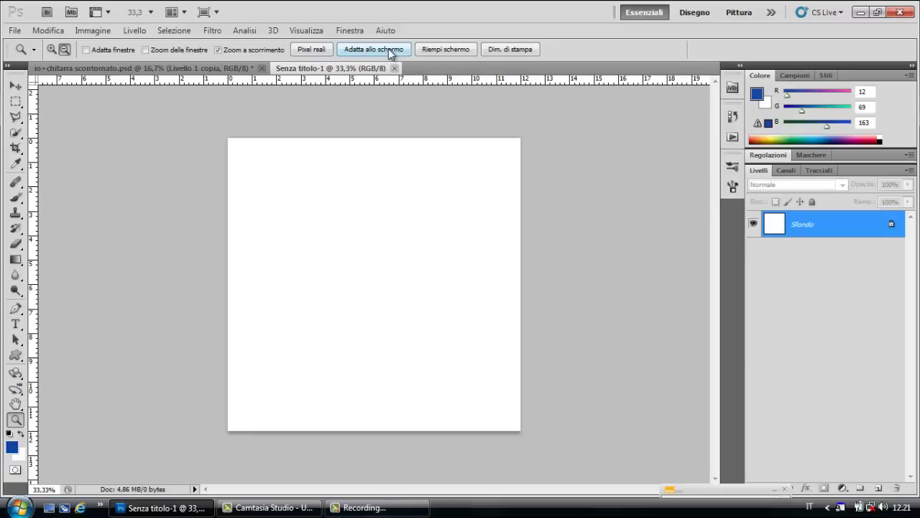
{"action": "left_click", "coordinate": [385, 51]}
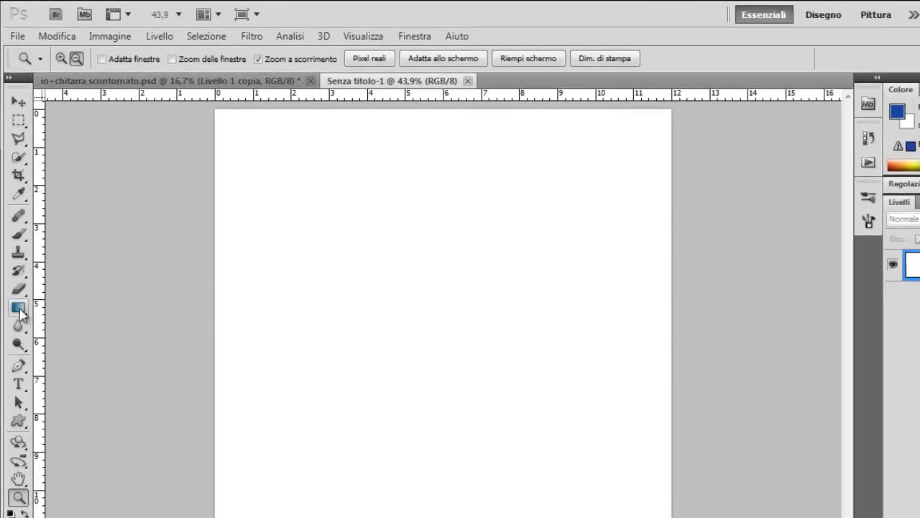
Fill the canvas with the radial blue-to-white preset gradient dragged from the centre outward
{"action": "left_click", "coordinate": [19, 309]}
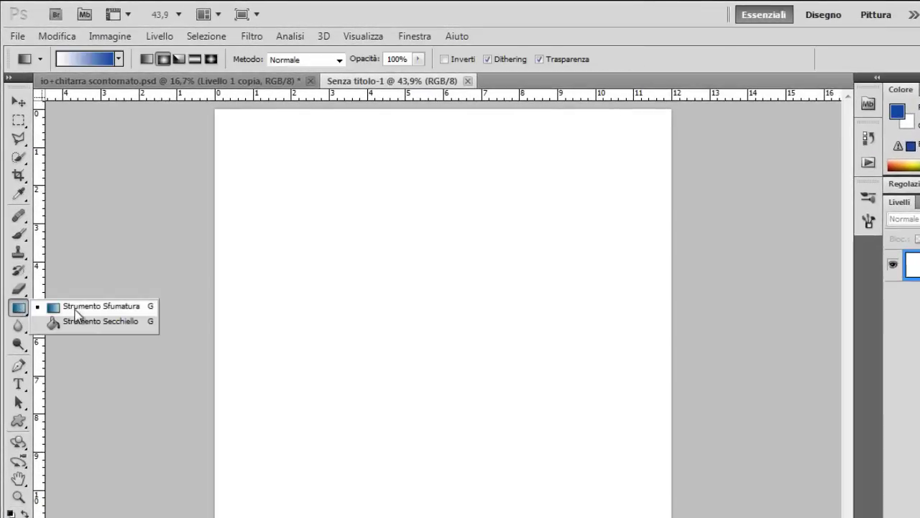
{"action": "left_click", "coordinate": [85, 306]}
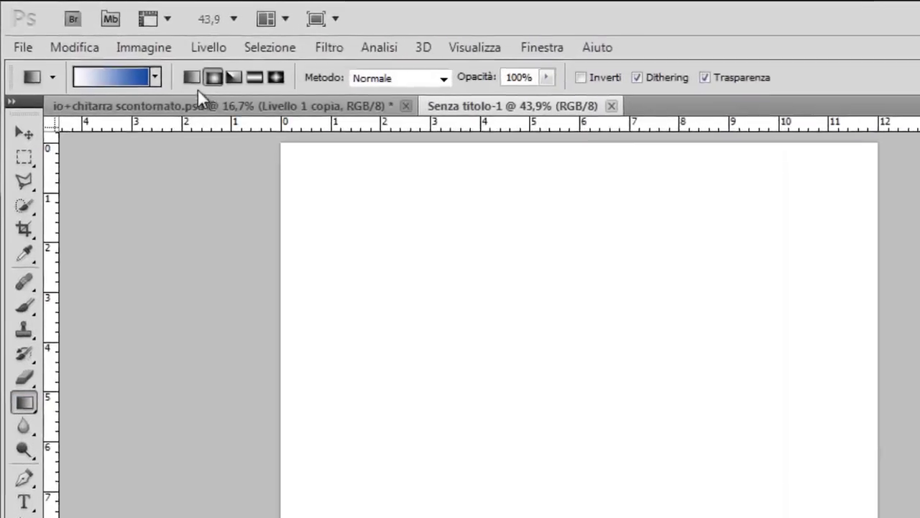
{"action": "left_click", "coordinate": [281, 104]}
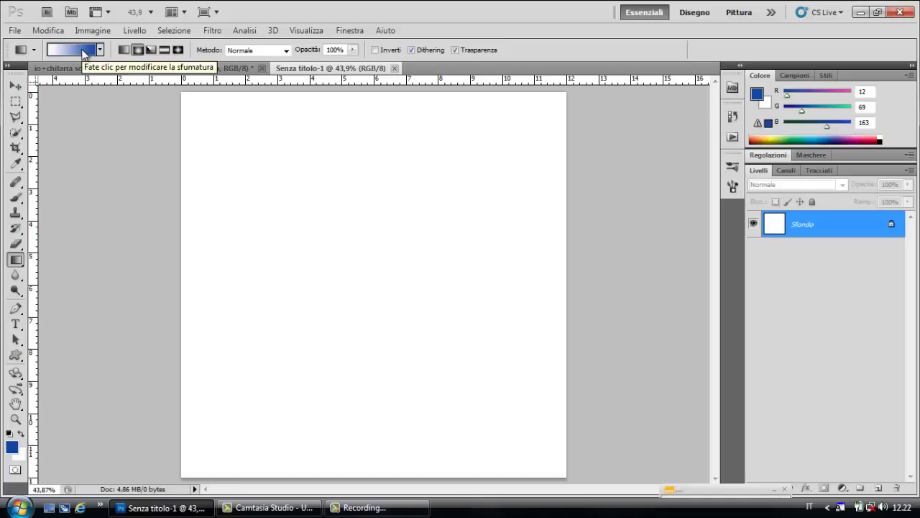
{"action": "left_click", "coordinate": [84, 51]}
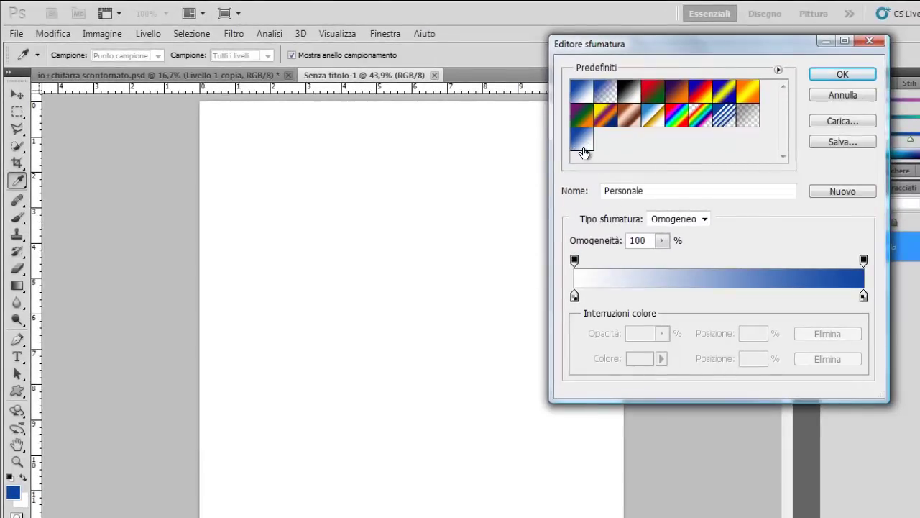
{"action": "left_click", "coordinate": [584, 147]}
{"action": "left_click", "coordinate": [842, 75]}
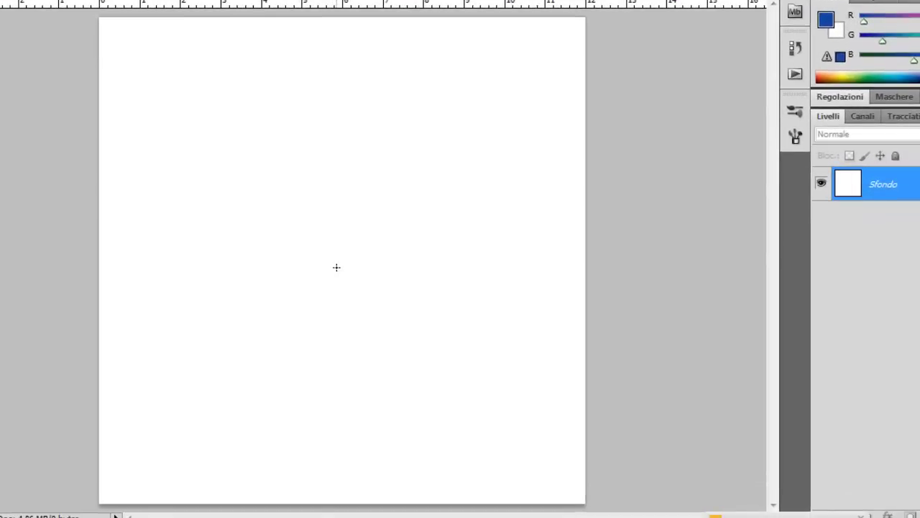
{"action": "left_click_drag", "start_coordinate": [339, 252], "coordinate": [336, 15]}
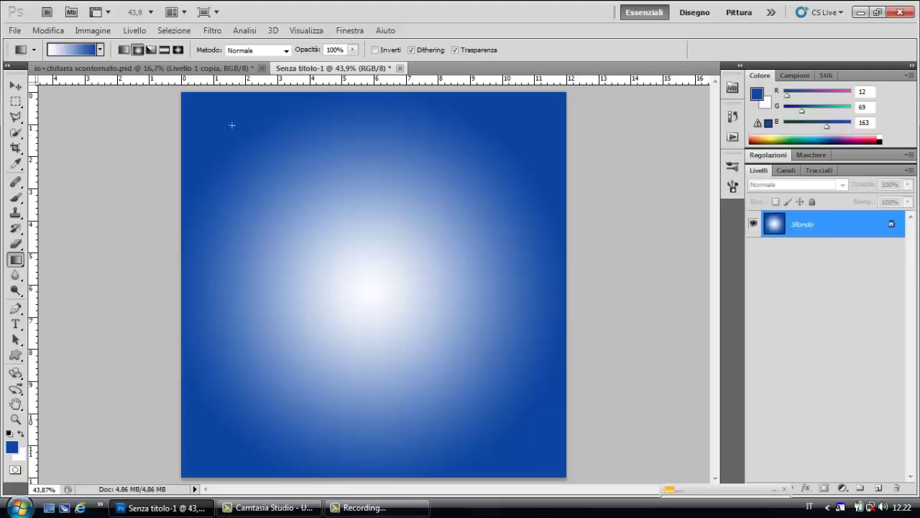
Drag the guitarist from io+chitarra scontornato.psd onto the cover and shift him down-left
{"action": "left_click", "coordinate": [191, 69]}
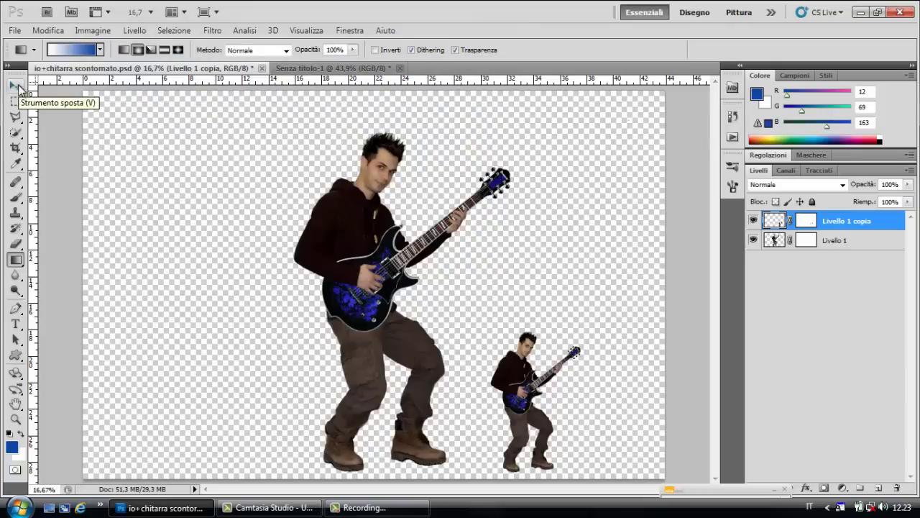
{"action": "left_click", "coordinate": [18, 87]}
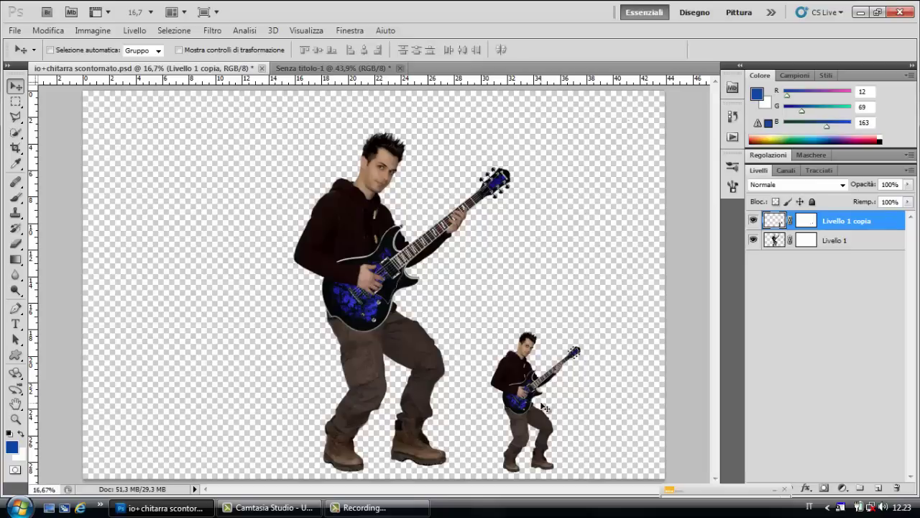
{"action": "mouse_move", "coordinate": [544, 408]}
{"action": "left_mouse_down"}
{"action": "mouse_move", "coordinate": [330, 94]}
{"action": "mouse_move", "coordinate": [323, 191]}
{"action": "mouse_move", "coordinate": [341, 302]}
{"action": "mouse_move", "coordinate": [364, 351]}
{"action": "left_mouse_up"}
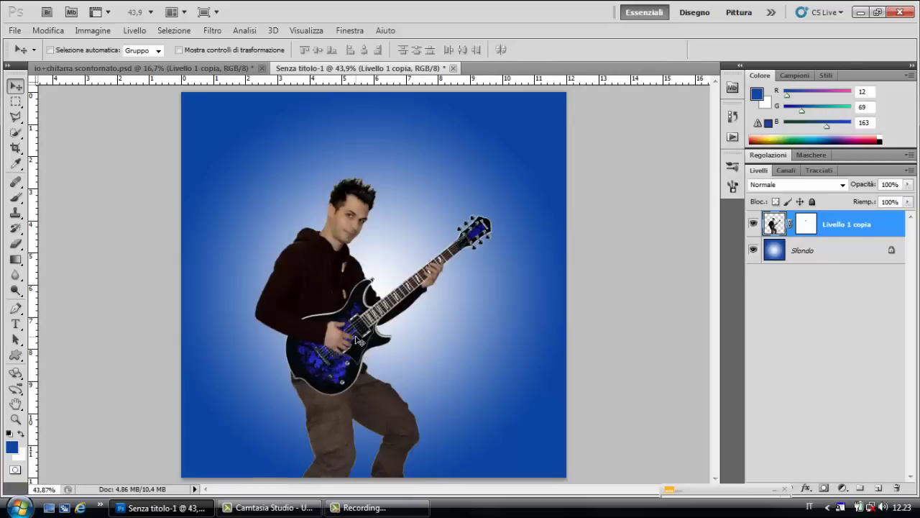
{"action": "left_click_drag", "start_coordinate": [358, 340], "coordinate": [288, 411]}
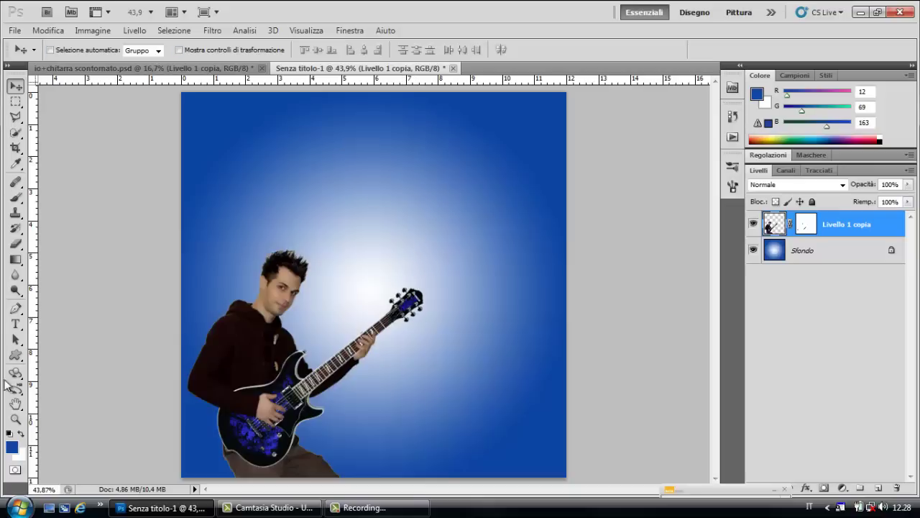
Zoom in and paint black over the headstock on the guitarist's layer mask with a soft 74 px brush
{"action": "left_click", "coordinate": [15, 419]}
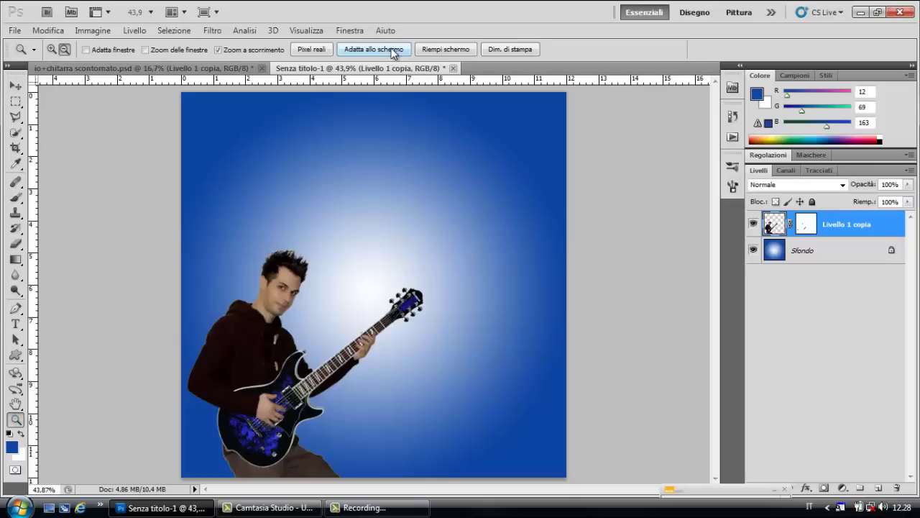
{"action": "left_click", "coordinate": [438, 51]}
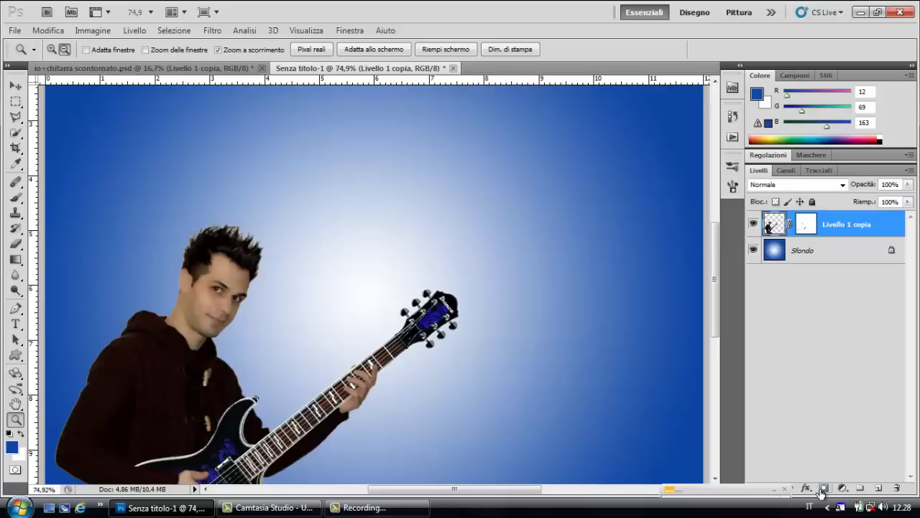
{"action": "left_click", "coordinate": [804, 230]}
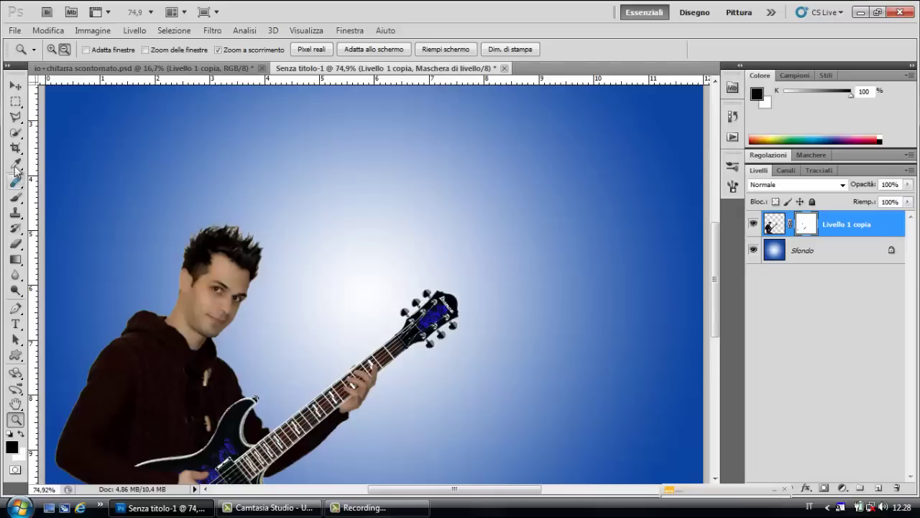
{"action": "left_click", "coordinate": [15, 197]}
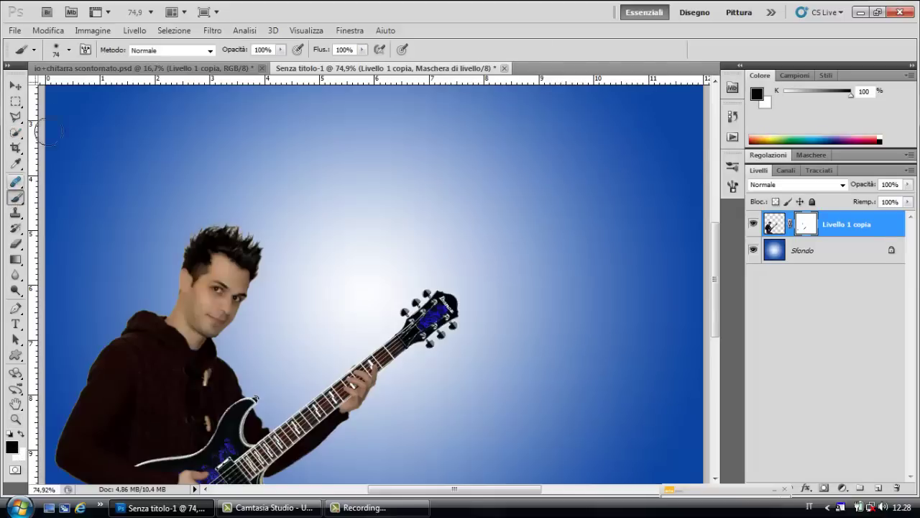
{"action": "left_click", "coordinate": [68, 50]}
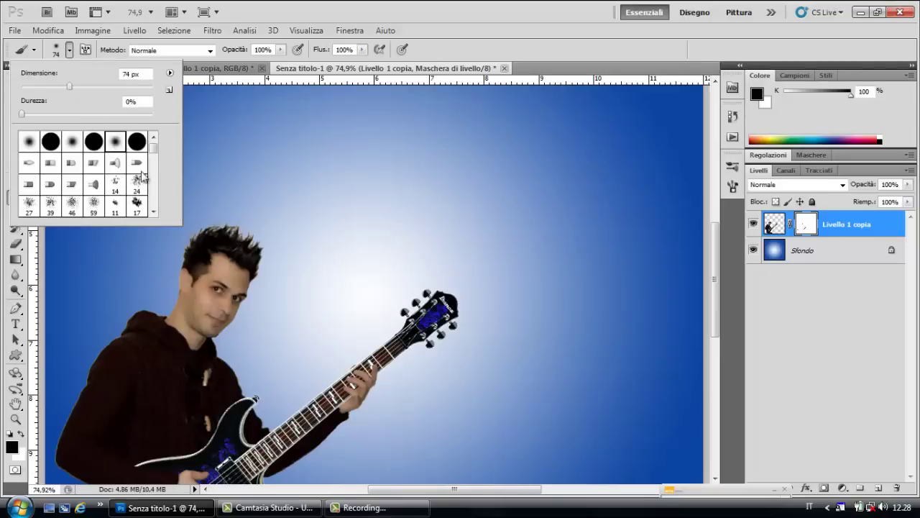
{"action": "left_click", "coordinate": [438, 279]}
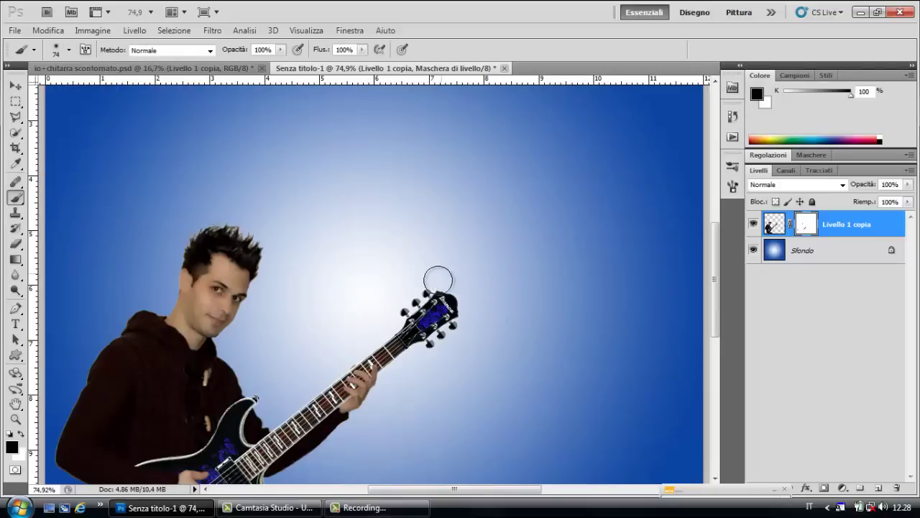
{"action": "mouse_move", "coordinate": [438, 279]}
{"action": "left_mouse_down"}
{"action": "mouse_move", "coordinate": [436, 304]}
{"action": "mouse_move", "coordinate": [456, 325]}
{"action": "mouse_move", "coordinate": [452, 292]}
{"action": "mouse_move", "coordinate": [411, 360]}
{"action": "mouse_move", "coordinate": [405, 353]}
{"action": "mouse_move", "coordinate": [435, 288]}
{"action": "mouse_move", "coordinate": [430, 353]}
{"action": "mouse_move", "coordinate": [409, 314]}
{"action": "mouse_move", "coordinate": [419, 321]}
{"action": "mouse_move", "coordinate": [415, 347]}
{"action": "left_mouse_up"}
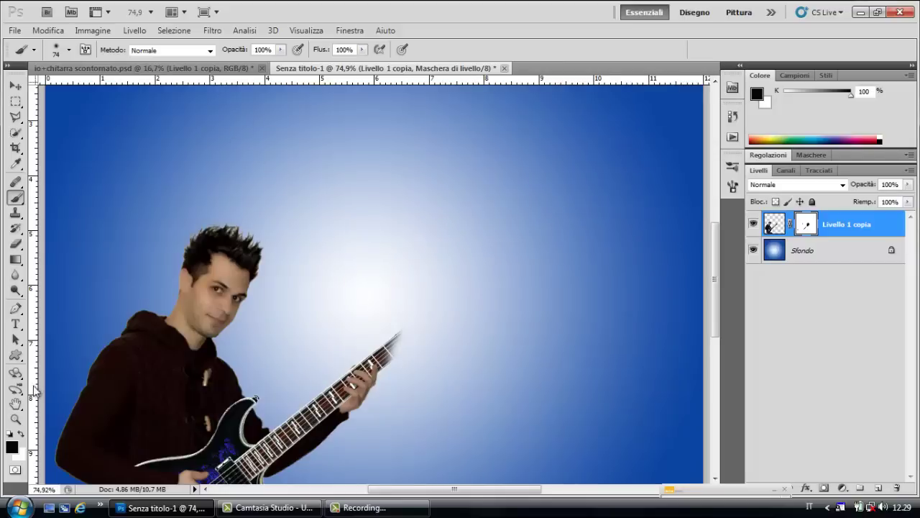
Fit the cover to the window and fade the remaining headstock tip into the background
{"action": "left_click", "coordinate": [15, 419]}
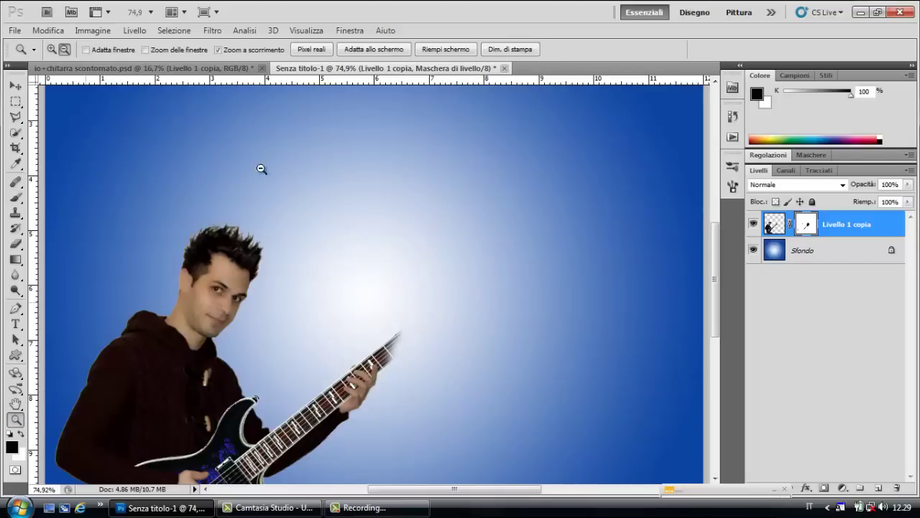
{"action": "left_click", "coordinate": [367, 52]}
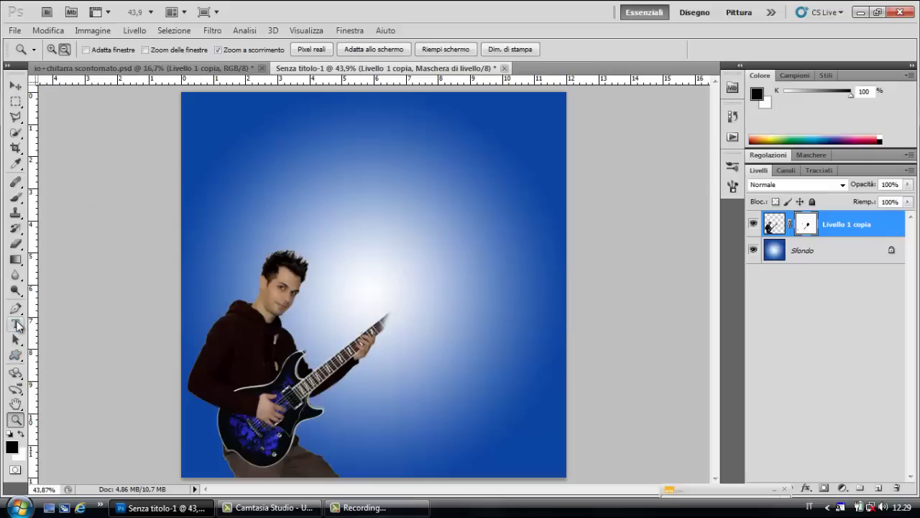
{"action": "left_click", "coordinate": [16, 197]}
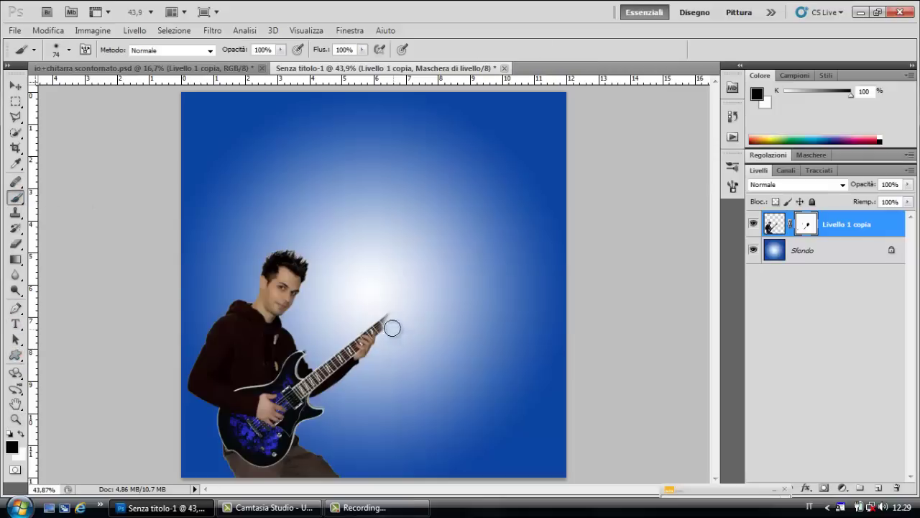
{"action": "left_click_drag", "start_coordinate": [392, 328], "coordinate": [386, 321]}
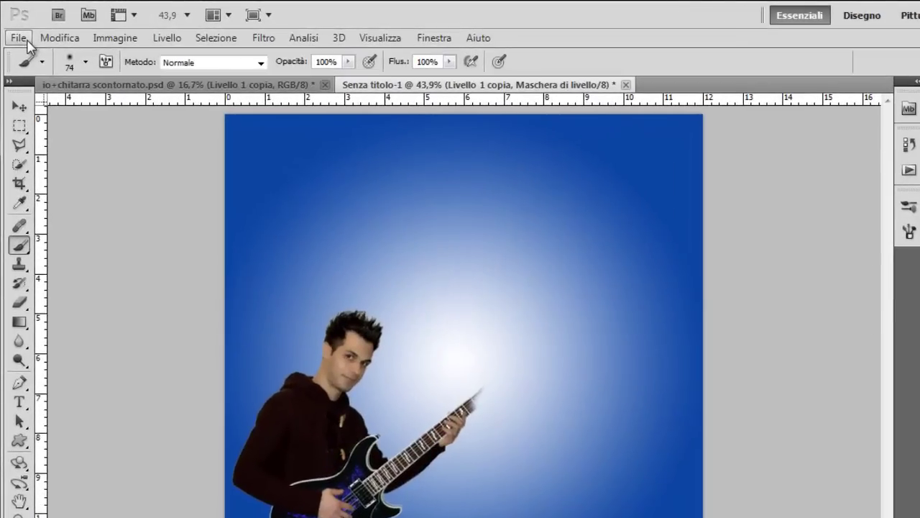
Create a new white-background document with width and height of 500 pixels
{"action": "left_click", "coordinate": [19, 38]}
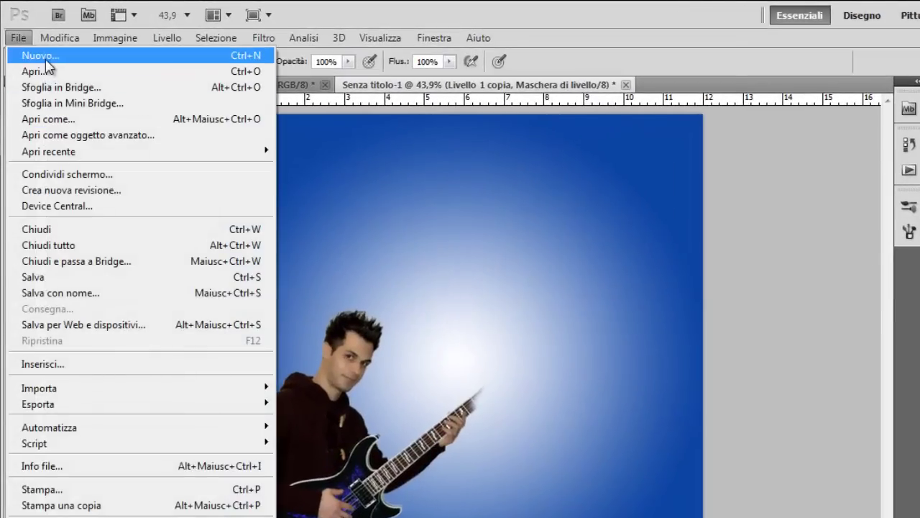
{"action": "left_click", "coordinate": [46, 60]}
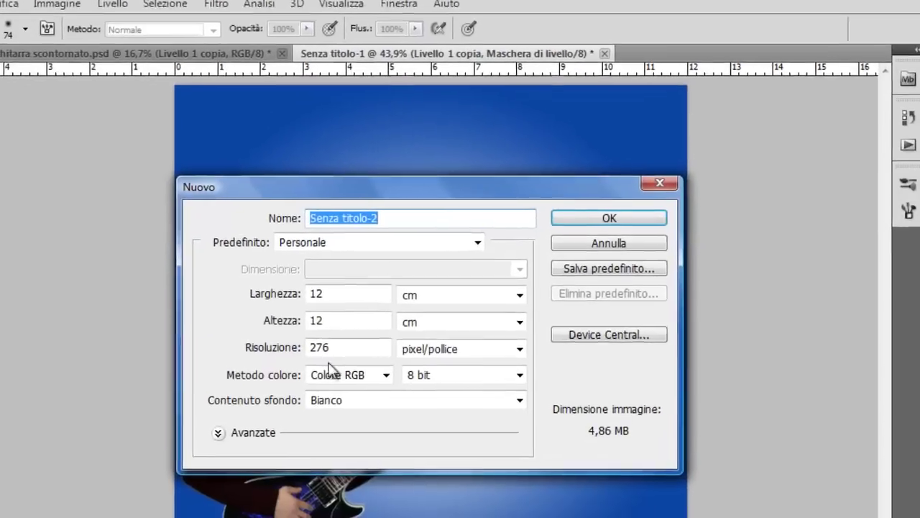
{"action": "double_click", "coordinate": [267, 279]}
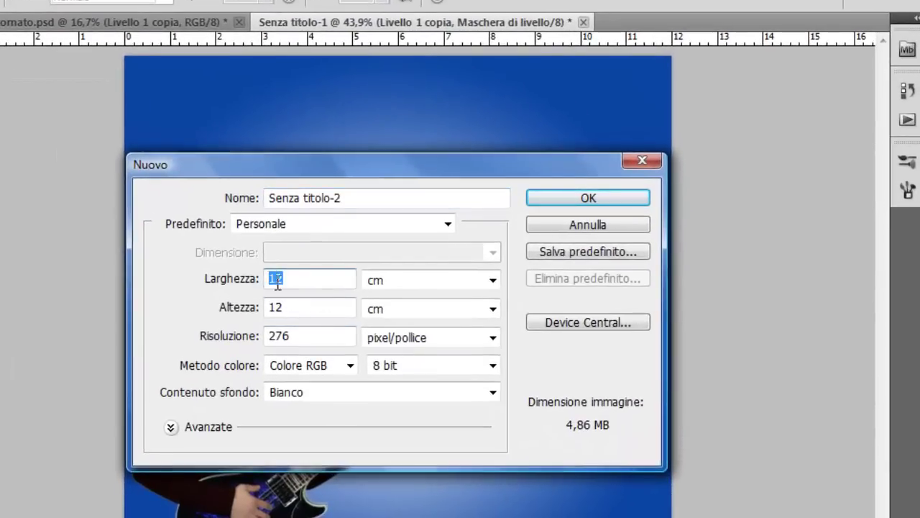
{"action": "left_click", "coordinate": [493, 280]}
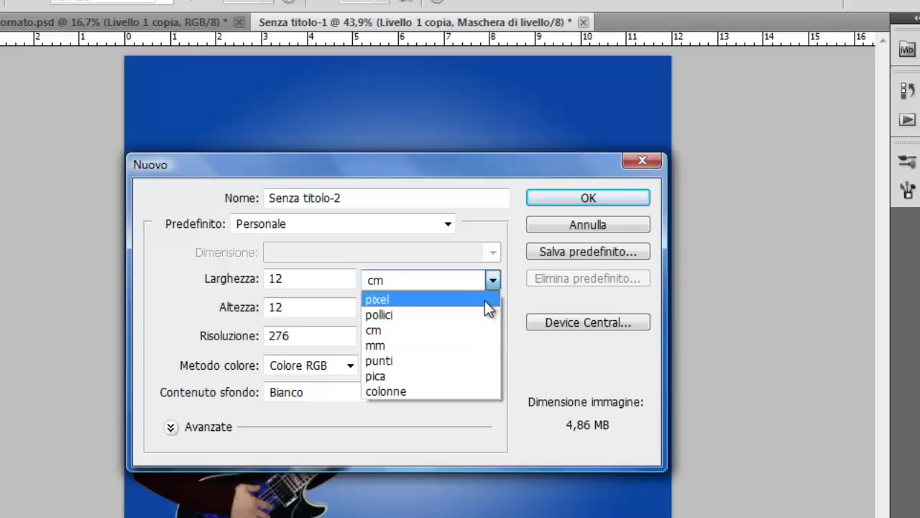
{"action": "left_click", "coordinate": [485, 301]}
{"action": "double_click", "coordinate": [268, 282]}
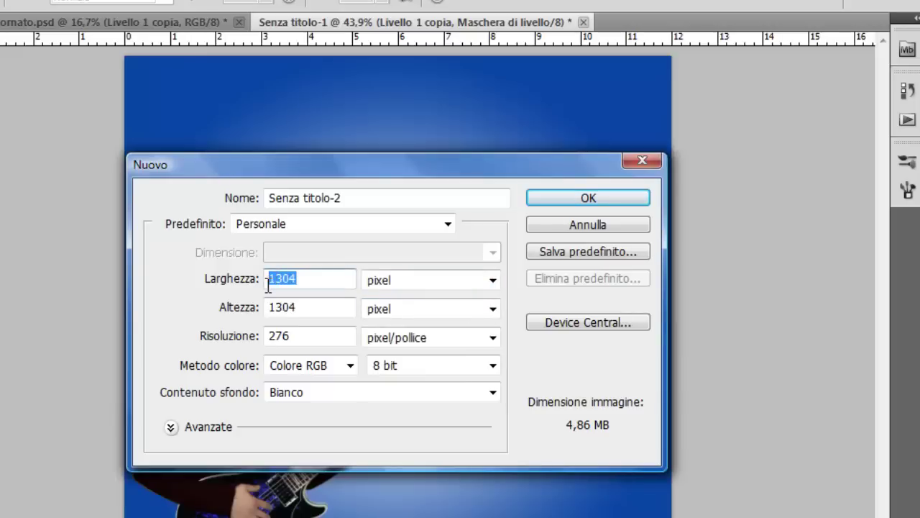
{"action": "type", "text": "500"}
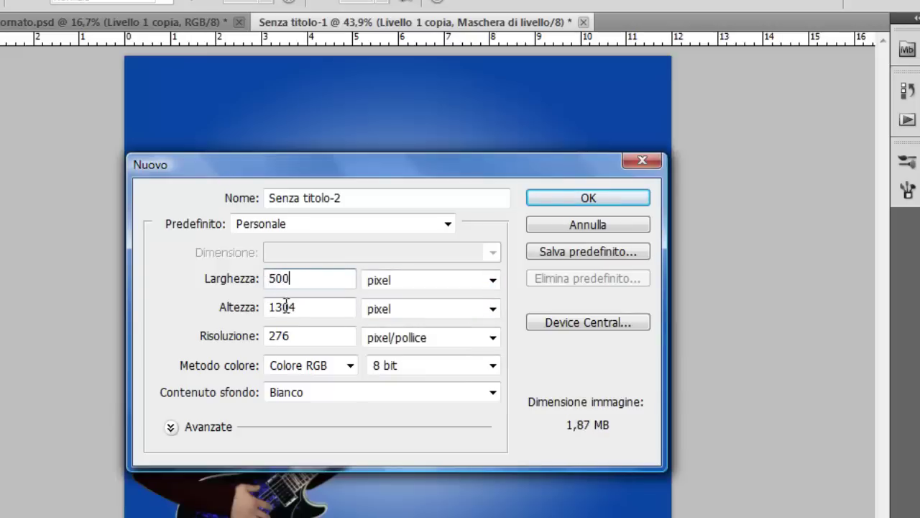
{"action": "left_click_drag", "start_coordinate": [310, 309], "coordinate": [268, 307]}
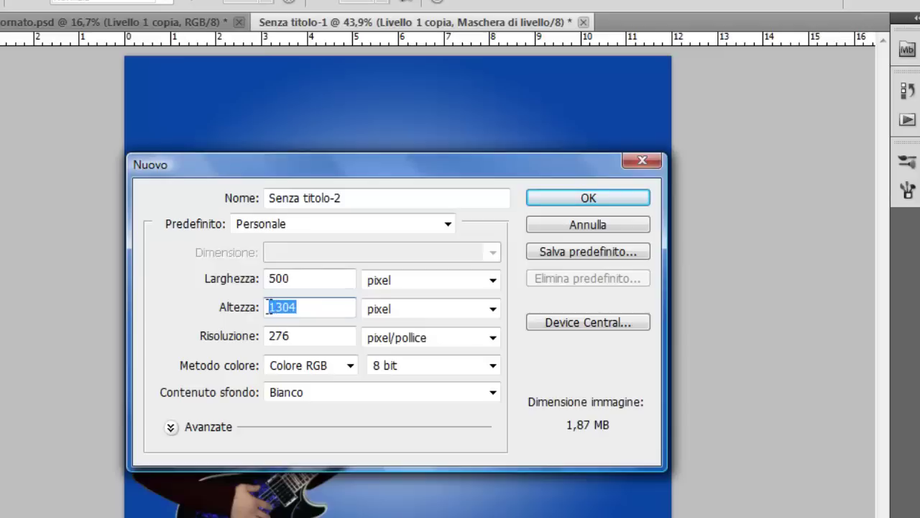
{"action": "type", "text": "500"}
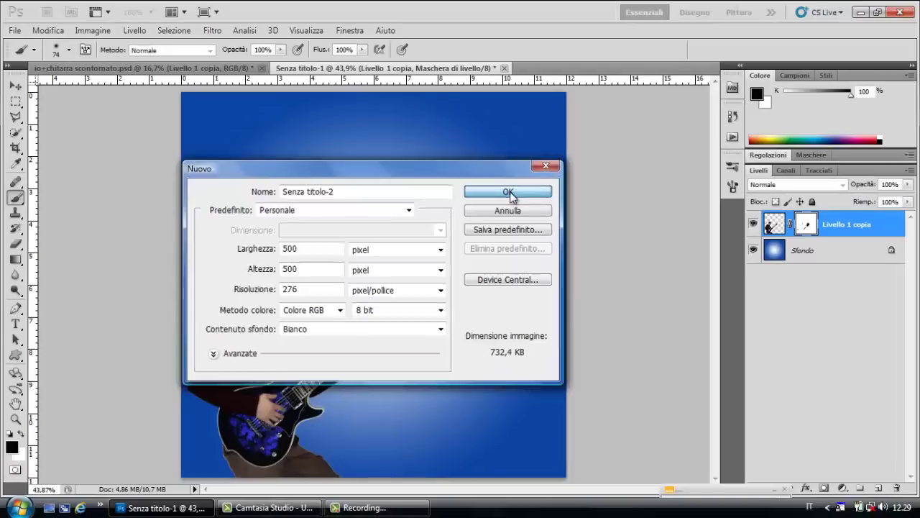
{"action": "left_click", "coordinate": [589, 198]}
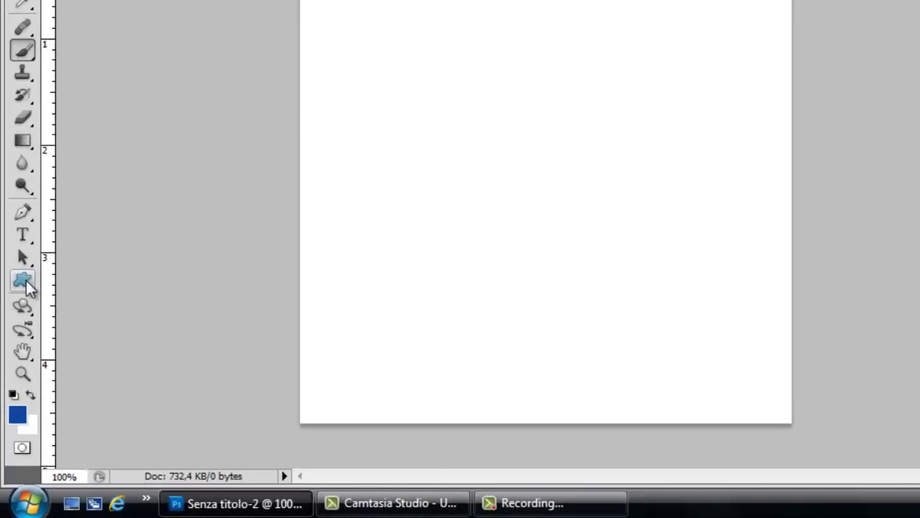
Draw a black double music note custom shape across most of the 500 × 500 canvas
{"action": "left_click", "coordinate": [21, 320]}
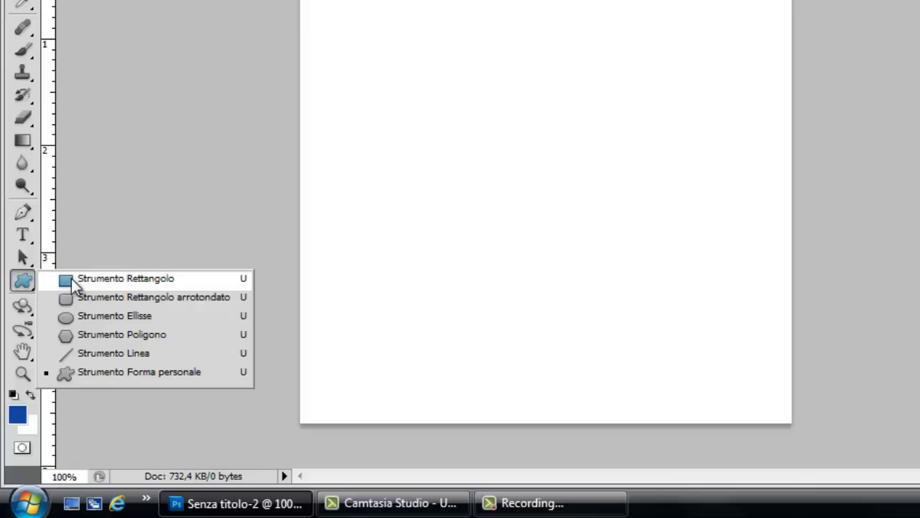
{"action": "left_click", "coordinate": [133, 372]}
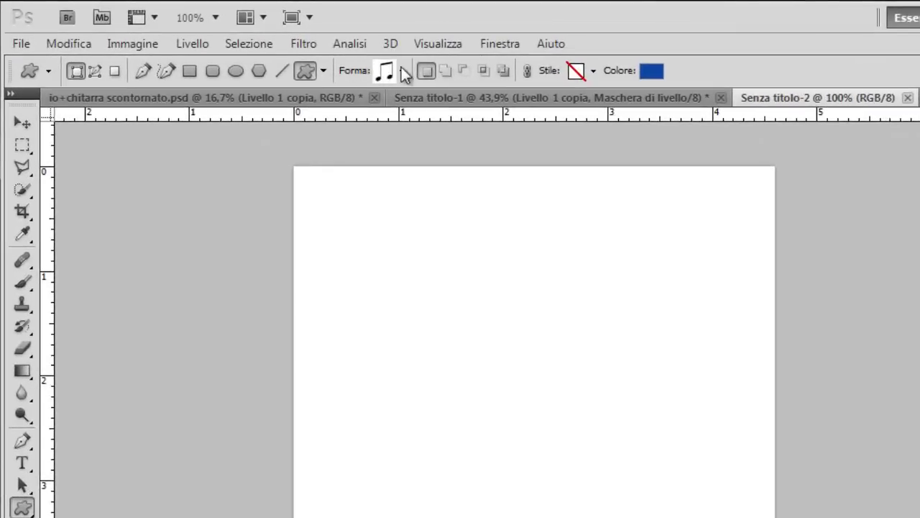
{"action": "left_click", "coordinate": [403, 71]}
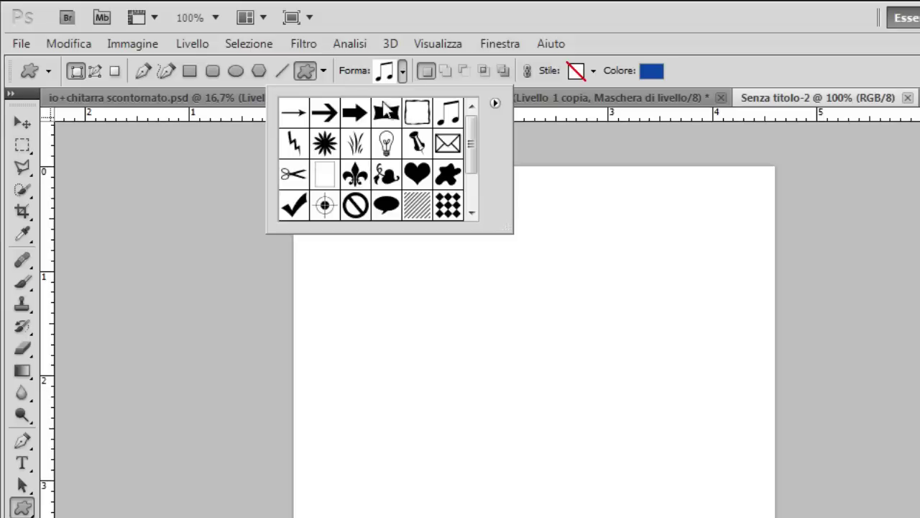
{"action": "left_click", "coordinate": [456, 115]}
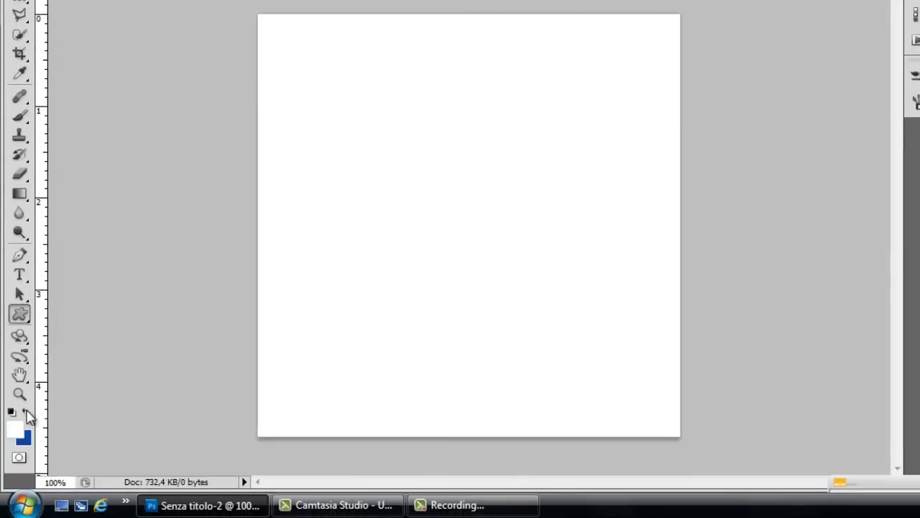
{"action": "left_click", "coordinate": [25, 411]}
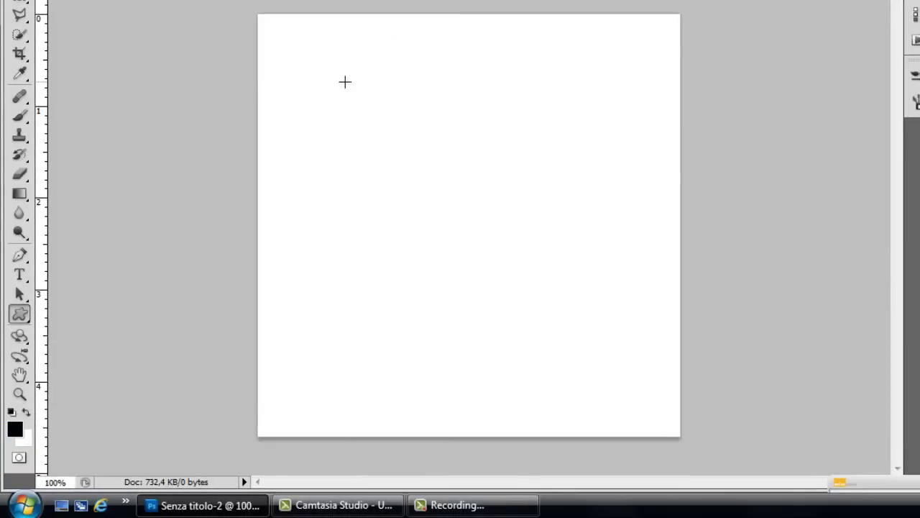
{"action": "mouse_move", "coordinate": [345, 81]}
{"action": "left_mouse_down"}
{"action": "mouse_move", "coordinate": [415, 183]}
{"action": "mouse_move", "coordinate": [585, 370]}
{"action": "left_mouse_up"}
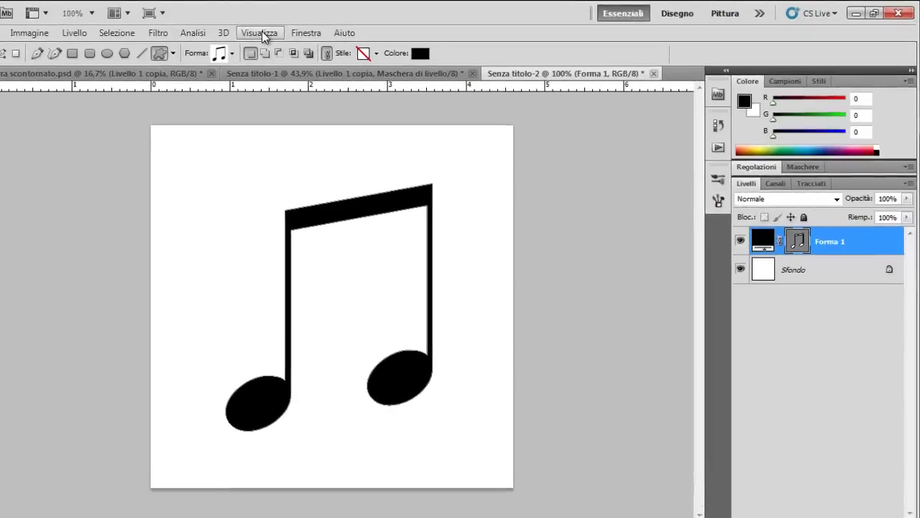
In the Pennello panel, disable Trasferimento, choose the 321 px music-note tip and widen spacing
{"action": "left_click", "coordinate": [210, 39]}
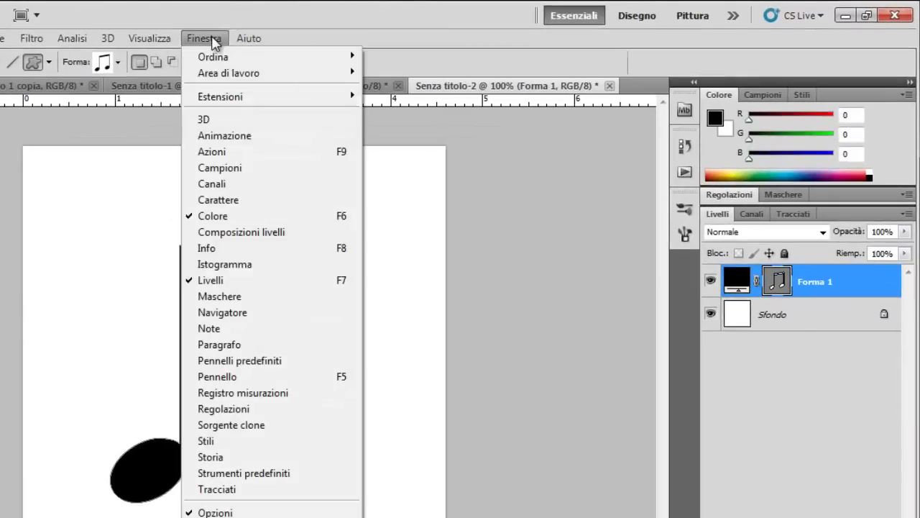
{"action": "left_click", "coordinate": [228, 376]}
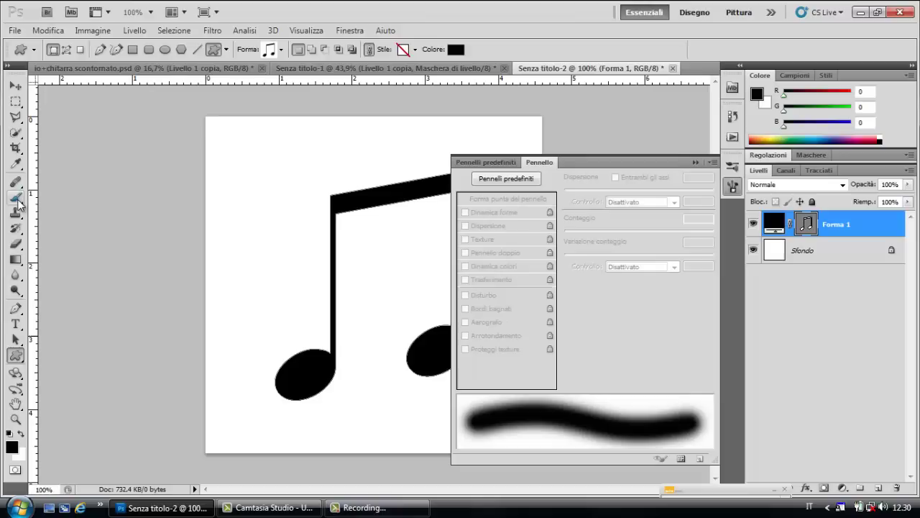
{"action": "left_click", "coordinate": [16, 198]}
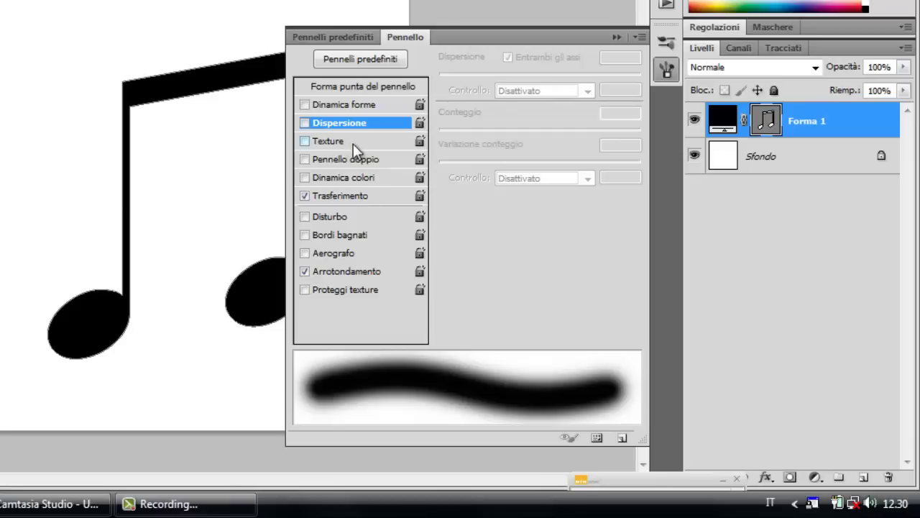
{"action": "left_click", "coordinate": [305, 195]}
{"action": "left_click", "coordinate": [363, 86]}
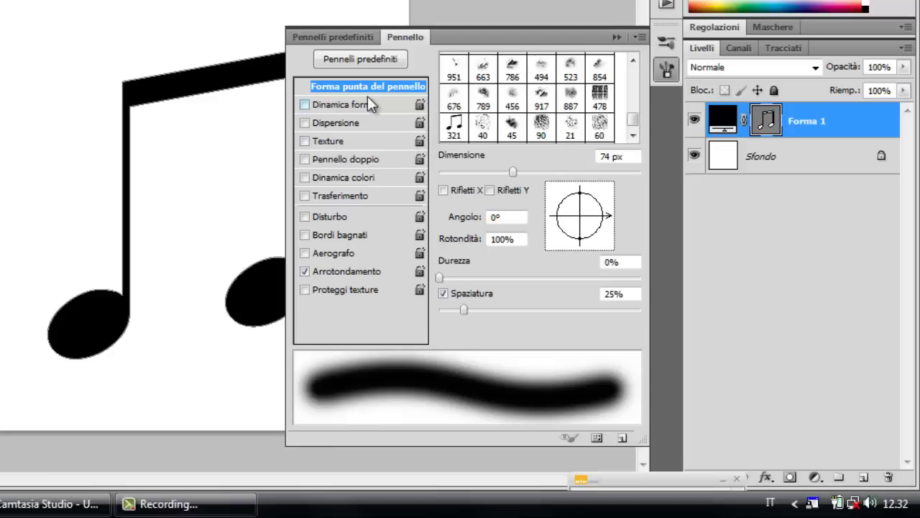
{"action": "left_click", "coordinate": [453, 131]}
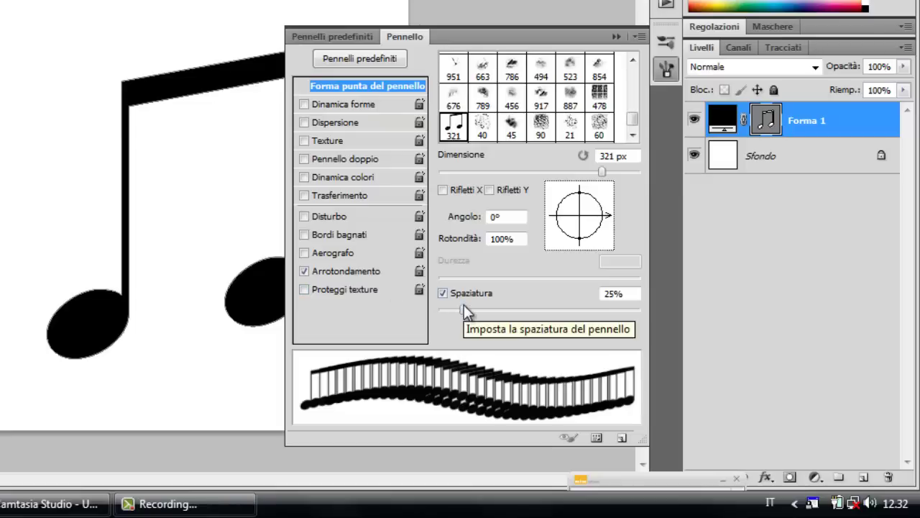
{"action": "mouse_move", "coordinate": [463, 308]}
{"action": "left_mouse_down"}
{"action": "mouse_move", "coordinate": [569, 307]}
{"action": "mouse_move", "coordinate": [558, 310]}
{"action": "left_mouse_up"}
Fine-tune spacing to 130% and enable Dinamica forme (25% angle variation) and Dispersione
{"action": "left_click_drag", "start_coordinate": [556, 312], "coordinate": [555, 312]}
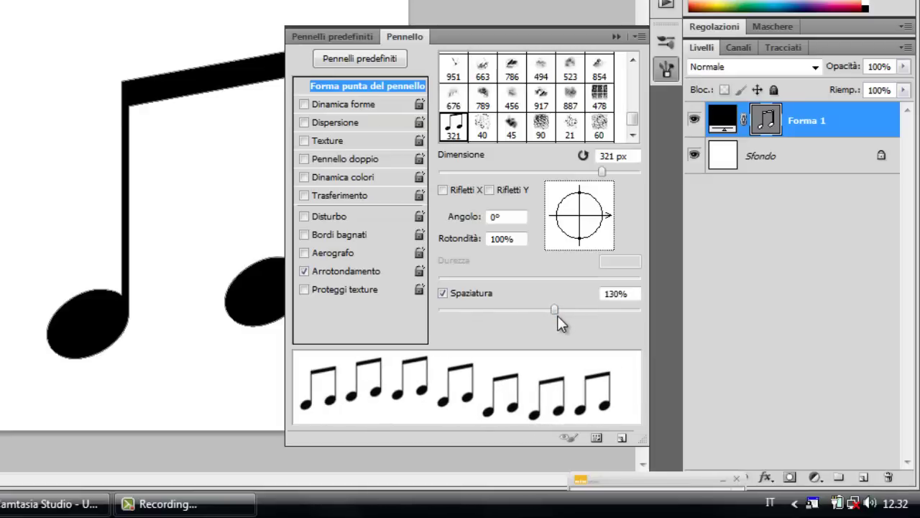
{"action": "left_click", "coordinate": [305, 105]}
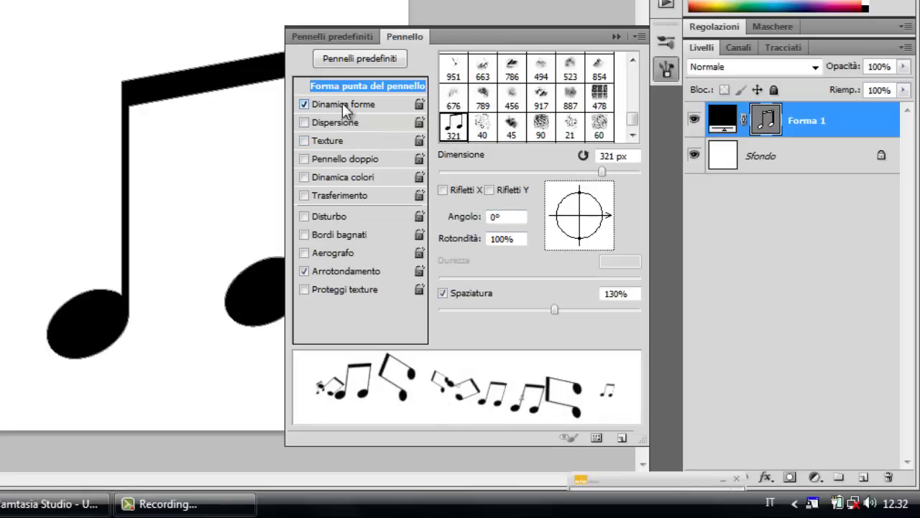
{"action": "left_click", "coordinate": [339, 107]}
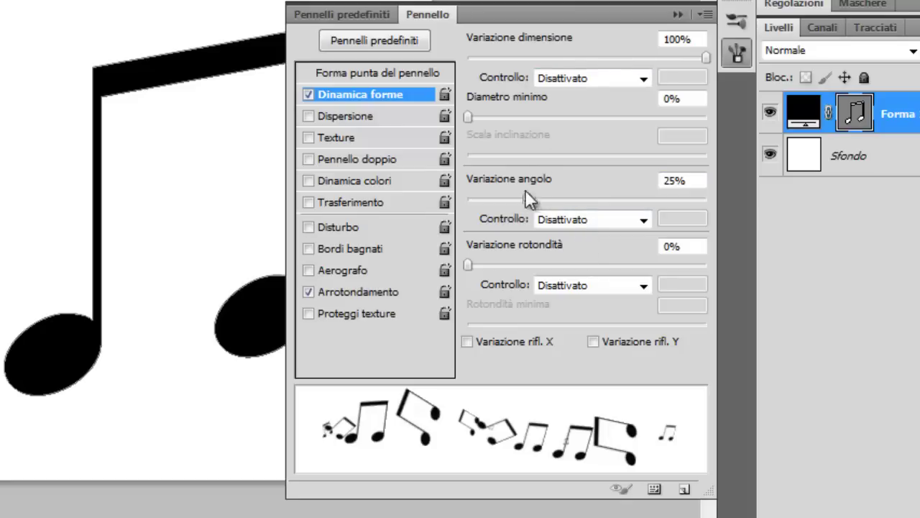
{"action": "left_click", "coordinate": [308, 115]}
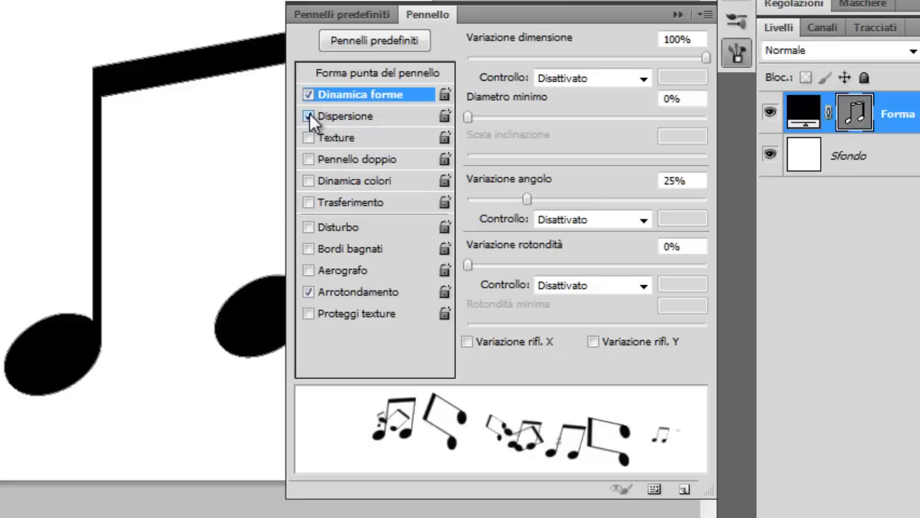
{"action": "left_click", "coordinate": [344, 116]}
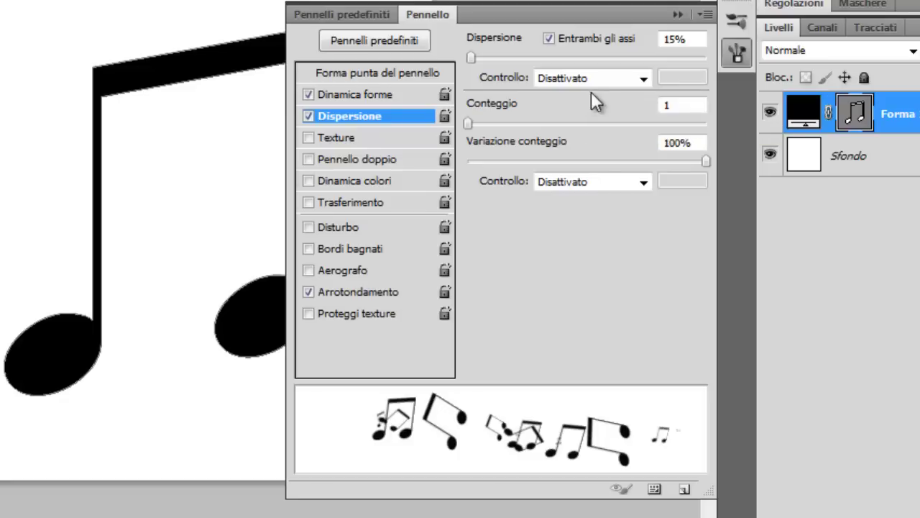
Set Dispersione to 1000%, lower count variation, and give Trasferimento 100% opacity variation
{"action": "left_click_drag", "start_coordinate": [471, 57], "coordinate": [729, 61]}
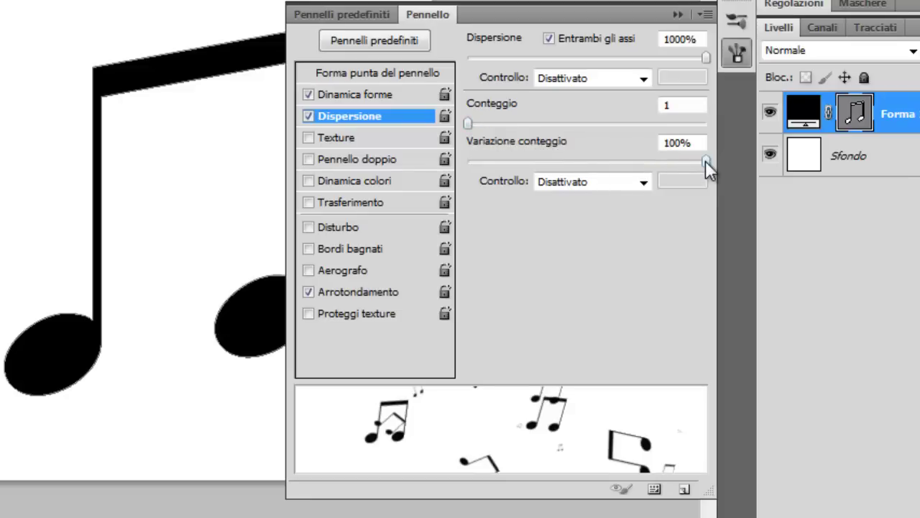
{"action": "left_click_drag", "start_coordinate": [703, 161], "coordinate": [710, 161]}
{"action": "left_click", "coordinate": [355, 203]}
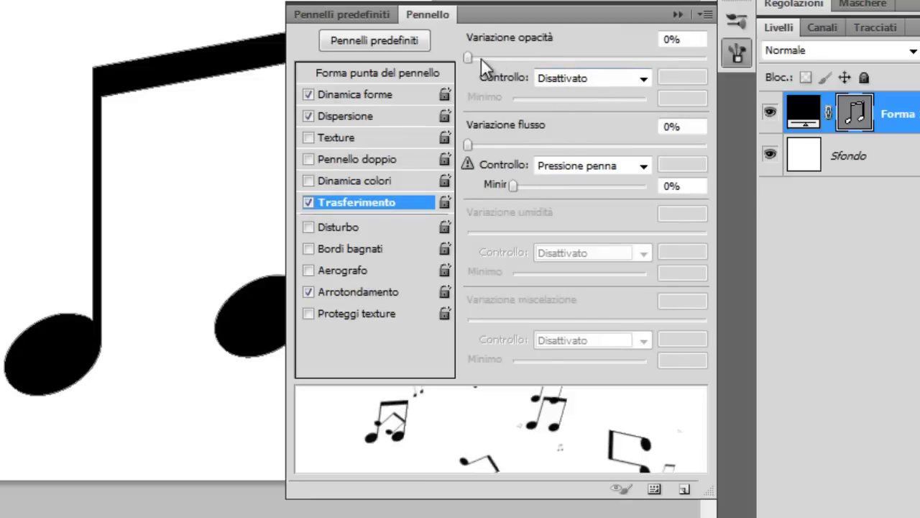
{"action": "left_click_drag", "start_coordinate": [468, 57], "coordinate": [728, 70]}
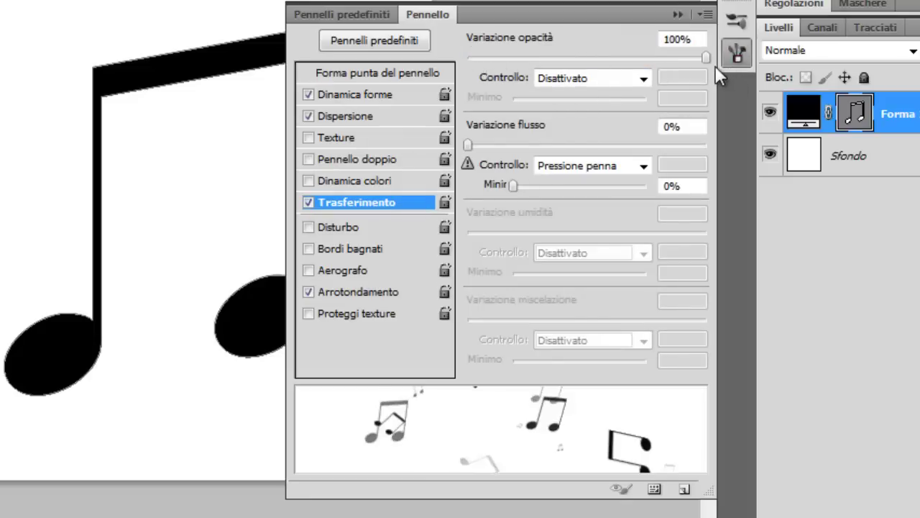
{"action": "left_click", "coordinate": [680, 13]}
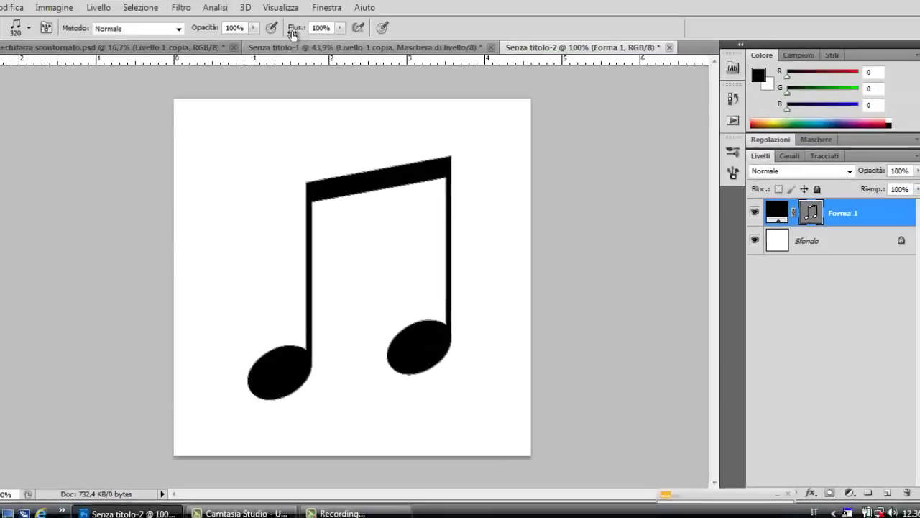
Return to the guitarist document and zoom it to fill the window
{"action": "left_click", "coordinate": [311, 68]}
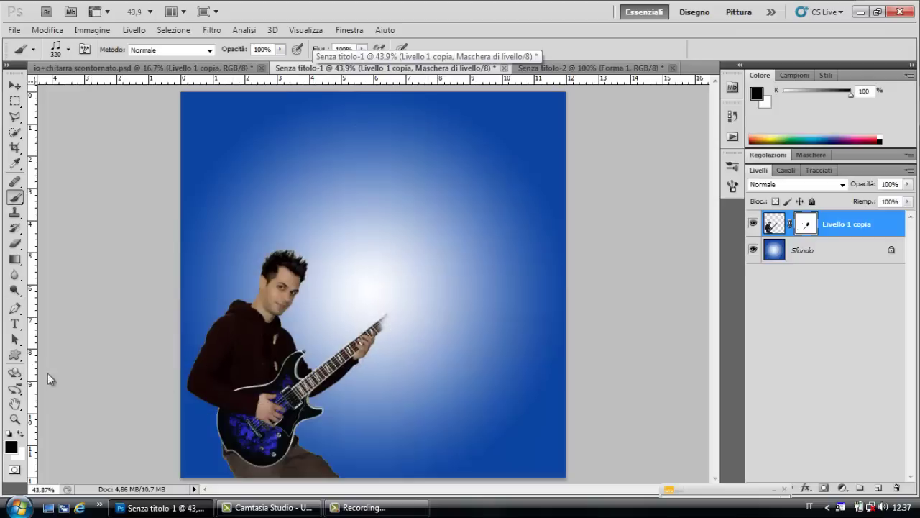
{"action": "left_click", "coordinate": [14, 419]}
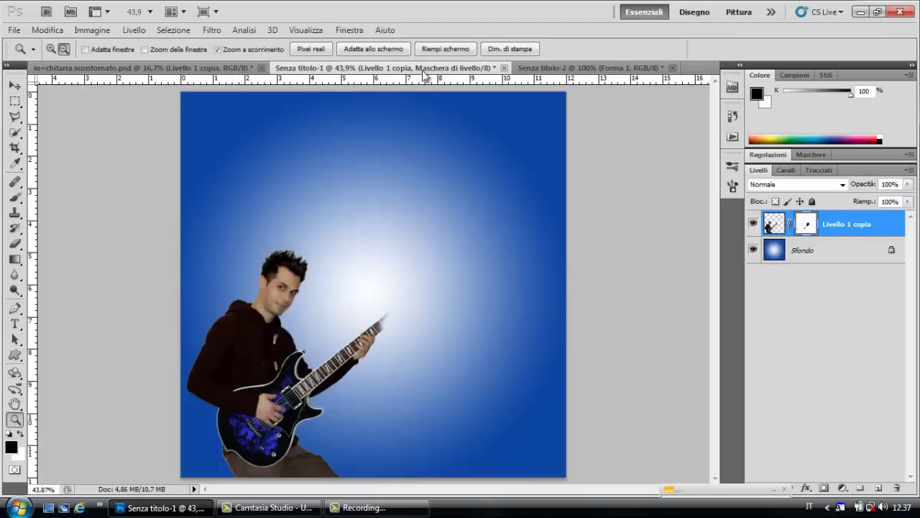
{"action": "left_click", "coordinate": [434, 49]}
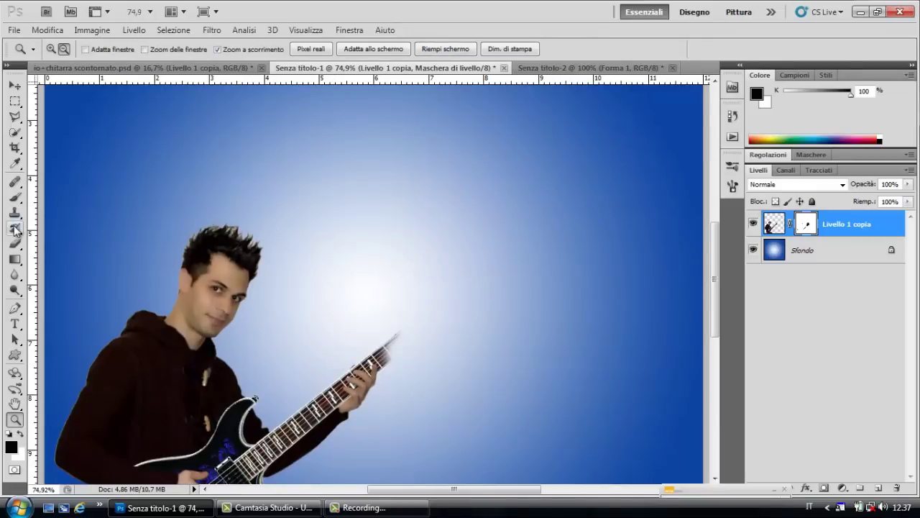
On the guitarist's layer mask, paint with a 23 px brush to hide the headstock tip
{"action": "left_click", "coordinate": [14, 196]}
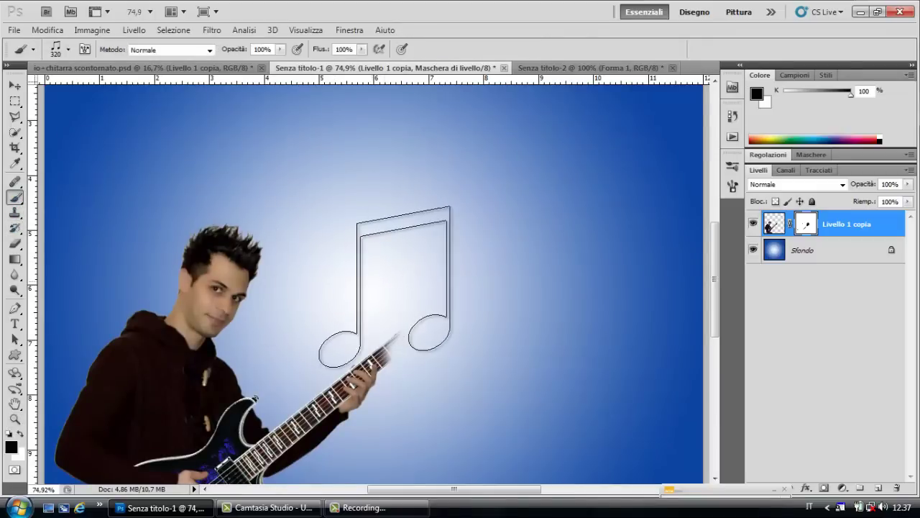
{"action": "right_click", "coordinate": [400, 282]}
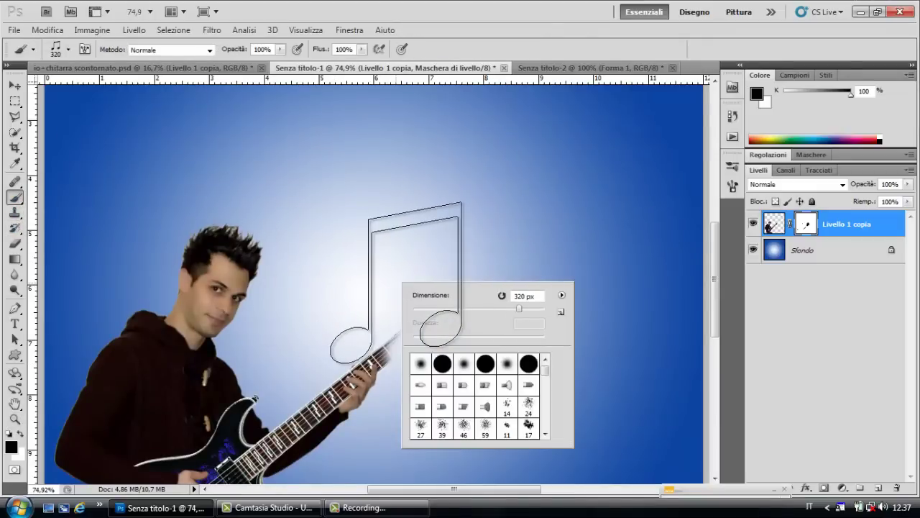
{"action": "left_click", "coordinate": [440, 310]}
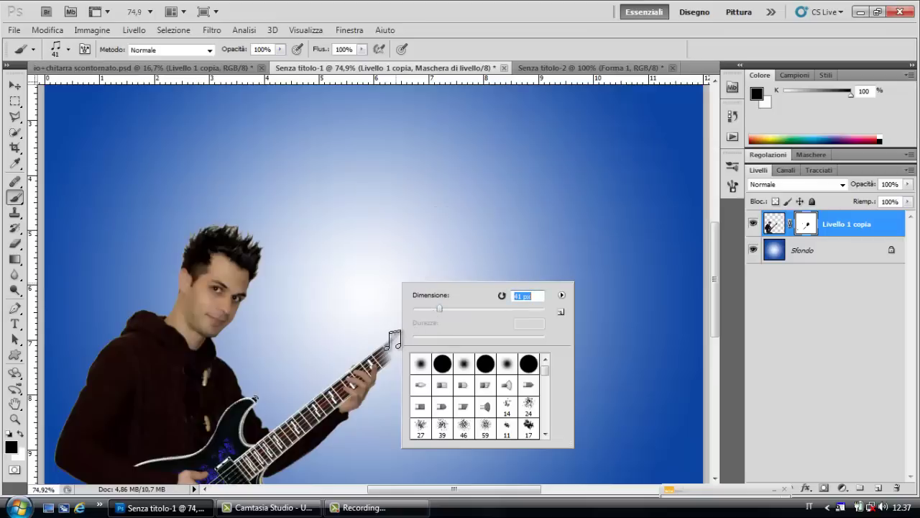
{"action": "left_click", "coordinate": [428, 310]}
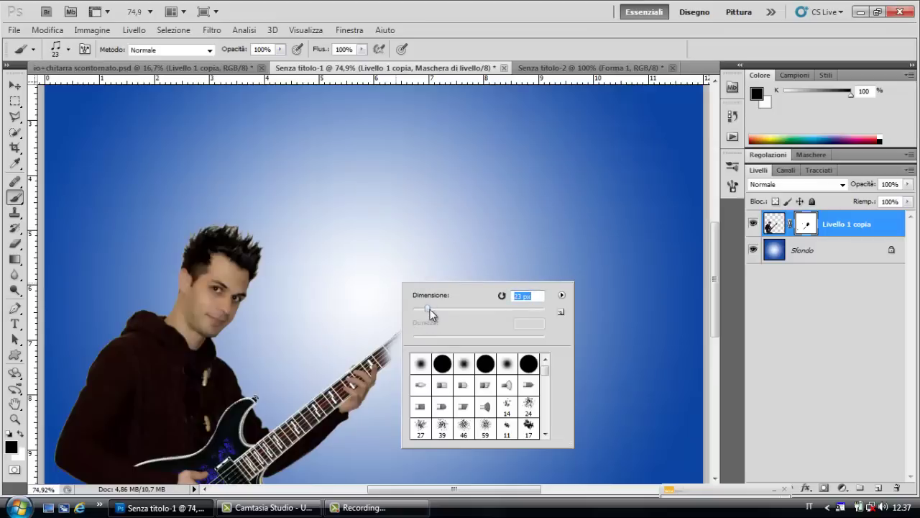
{"action": "left_click", "coordinate": [811, 224]}
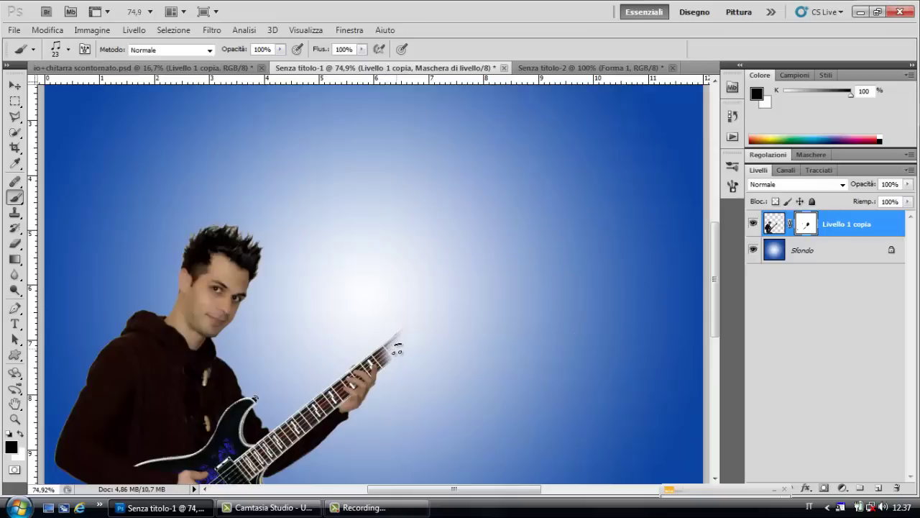
{"action": "left_click_drag", "start_coordinate": [397, 348], "coordinate": [381, 349]}
{"action": "left_click_drag", "start_coordinate": [383, 348], "coordinate": [414, 335]}
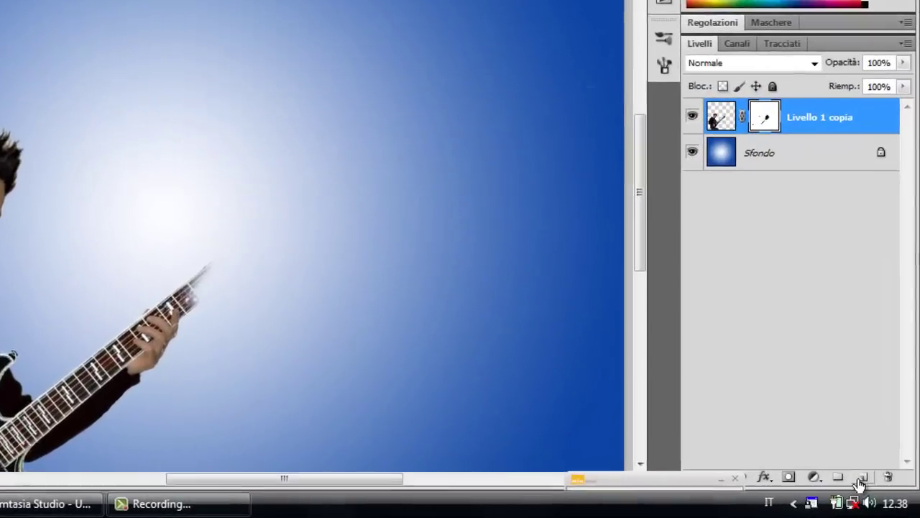
Add a new empty layer, sample the hoodie brown 3c180f as foreground, and fit the view
{"action": "left_click", "coordinate": [871, 490]}
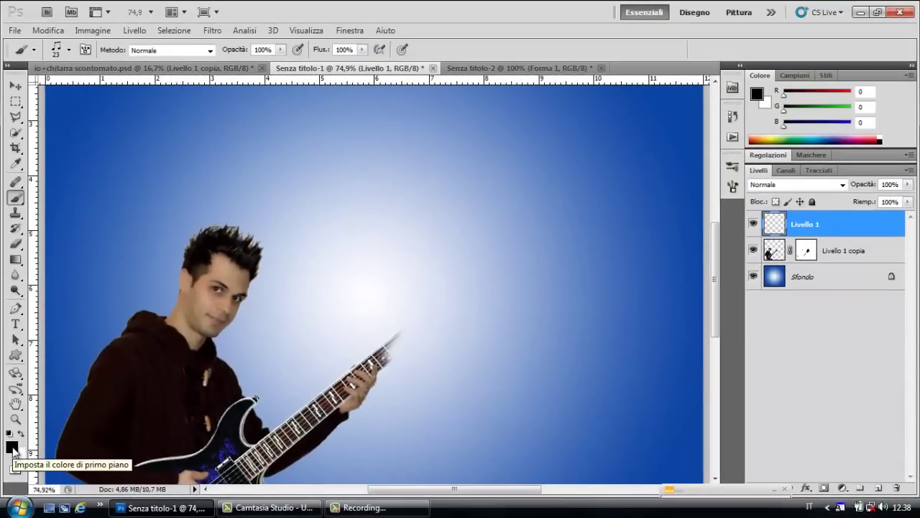
{"action": "left_click", "coordinate": [11, 447]}
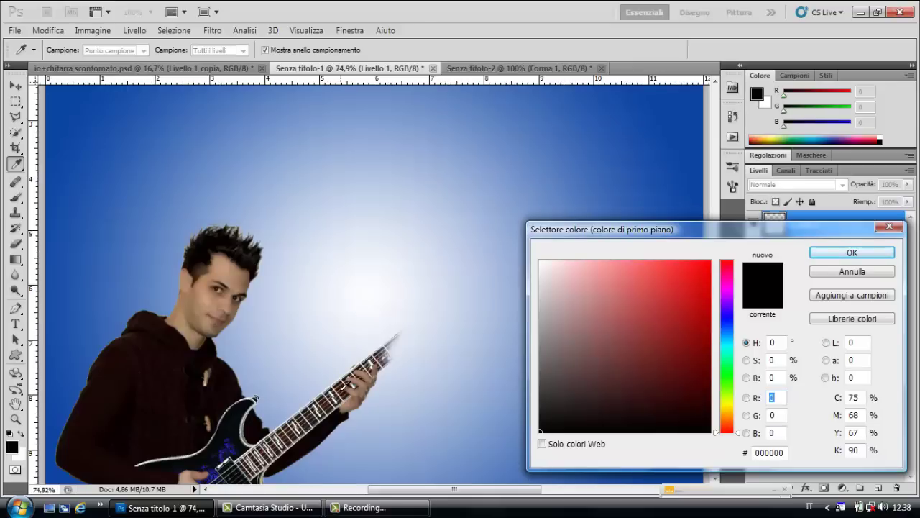
{"action": "left_click", "coordinate": [338, 394]}
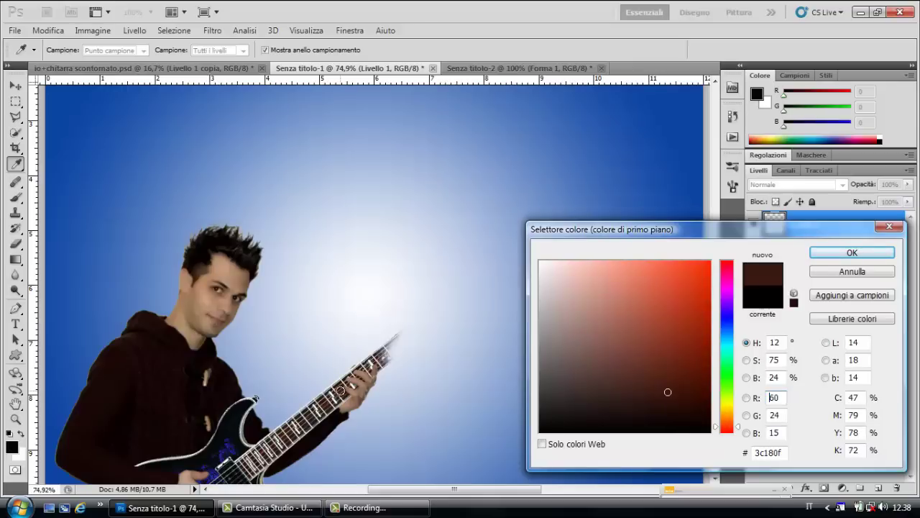
{"action": "left_click", "coordinate": [824, 253]}
{"action": "key", "text": "b"}
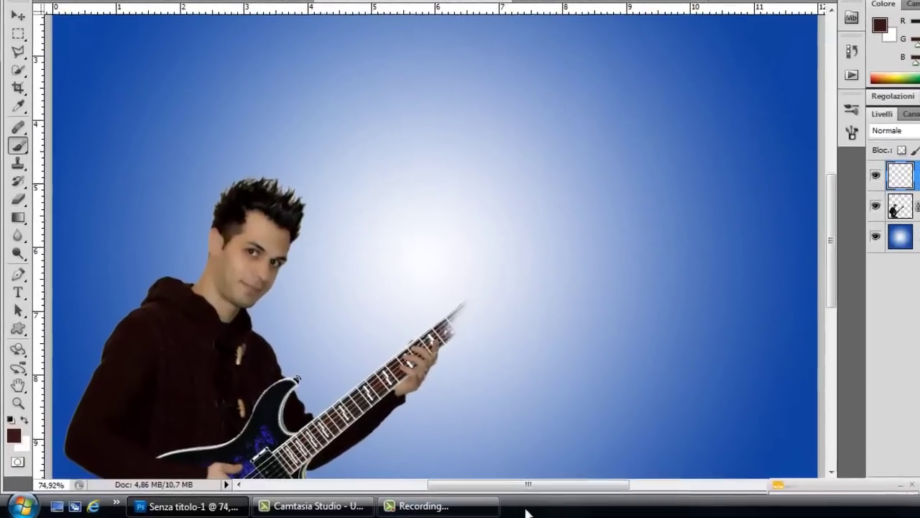
{"action": "left_click", "coordinate": [18, 404]}
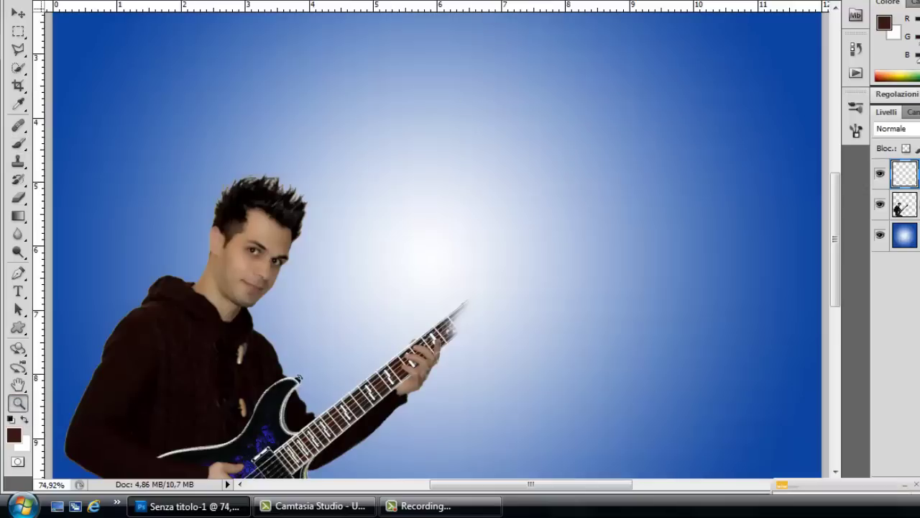
{"action": "key", "text": "ctrl+0"}
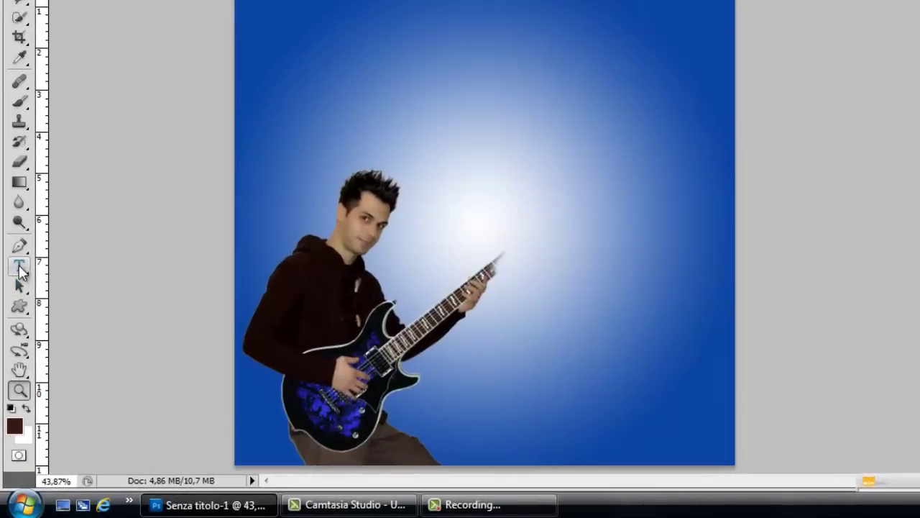
Draw a text box across the top and type SONG in Ethnocentric 36 pt
{"action": "left_click", "coordinate": [19, 292]}
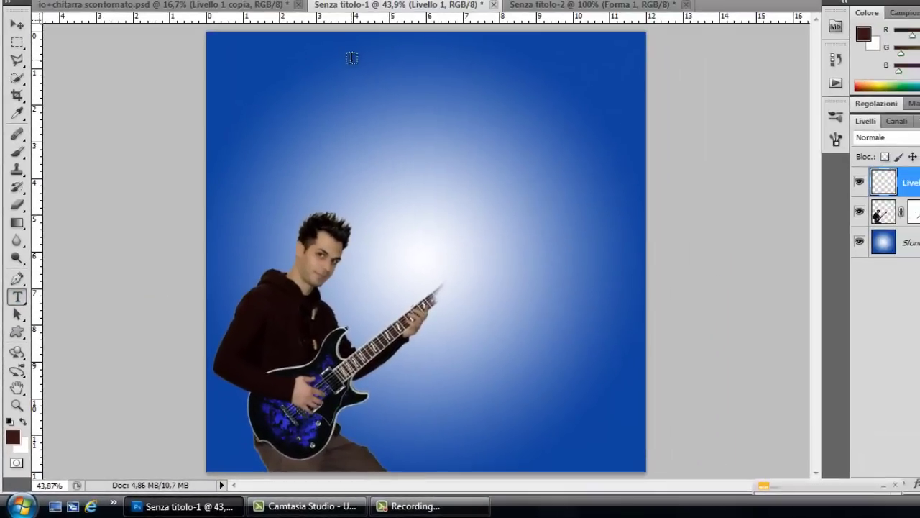
{"action": "left_click_drag", "start_coordinate": [309, 61], "coordinate": [631, 157]}
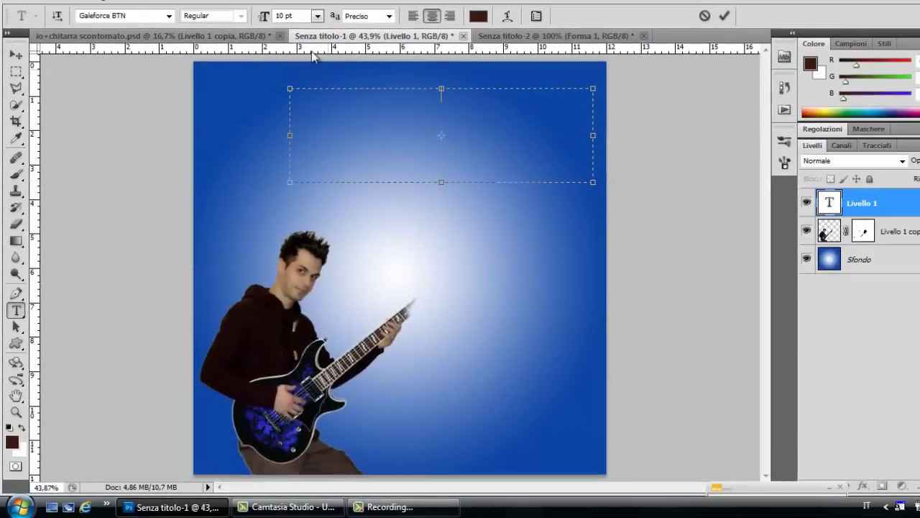
{"action": "left_click", "coordinate": [317, 16]}
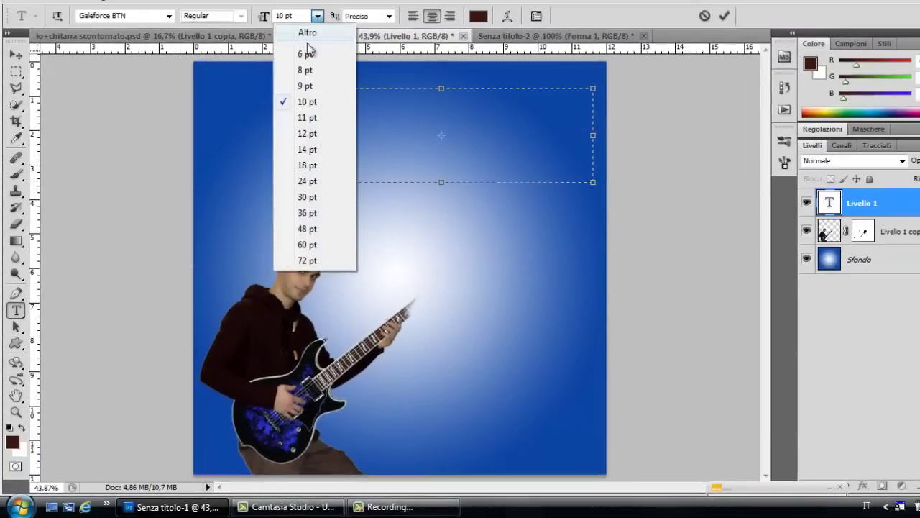
{"action": "left_click", "coordinate": [300, 214]}
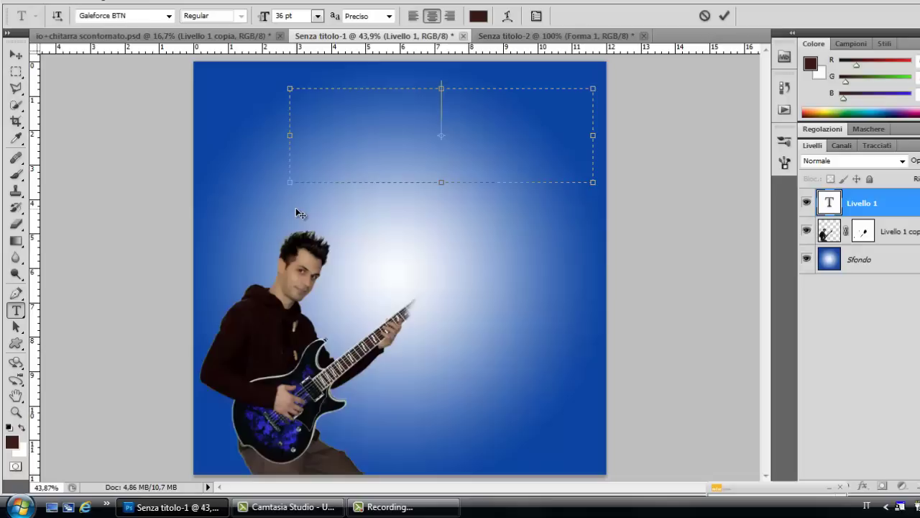
{"action": "left_click", "coordinate": [170, 16]}
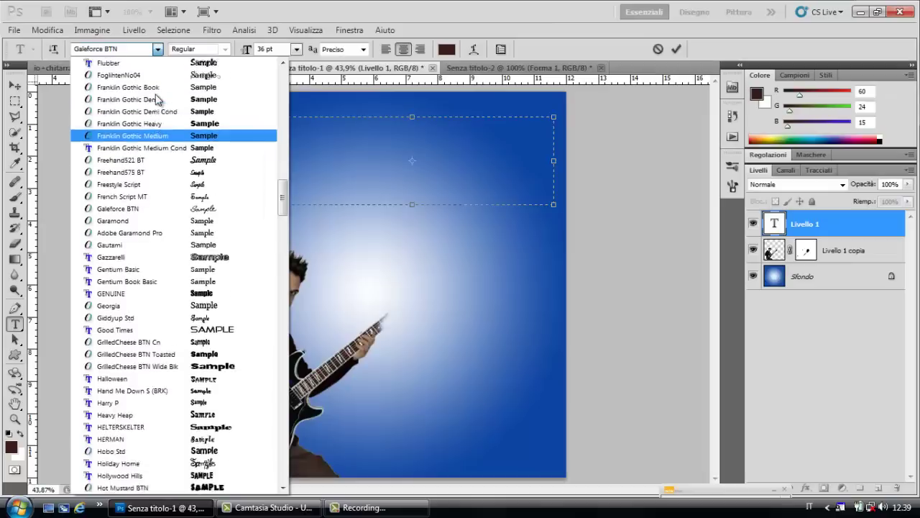
{"action": "scroll", "coordinate": [160, 100], "scroll_direction": "up", "scroll_amount": 10}
{"action": "scroll", "coordinate": [160, 100], "scroll_direction": "up", "scroll_amount": 3}
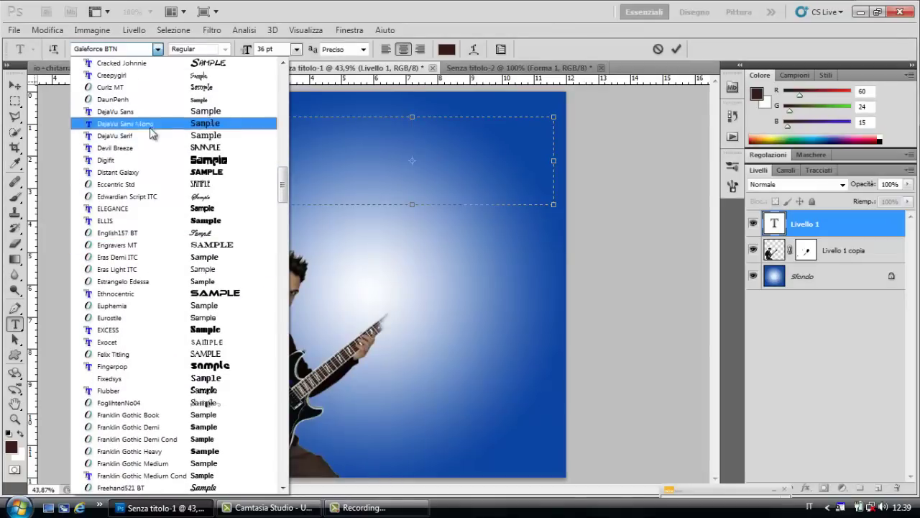
{"action": "left_click", "coordinate": [144, 299]}
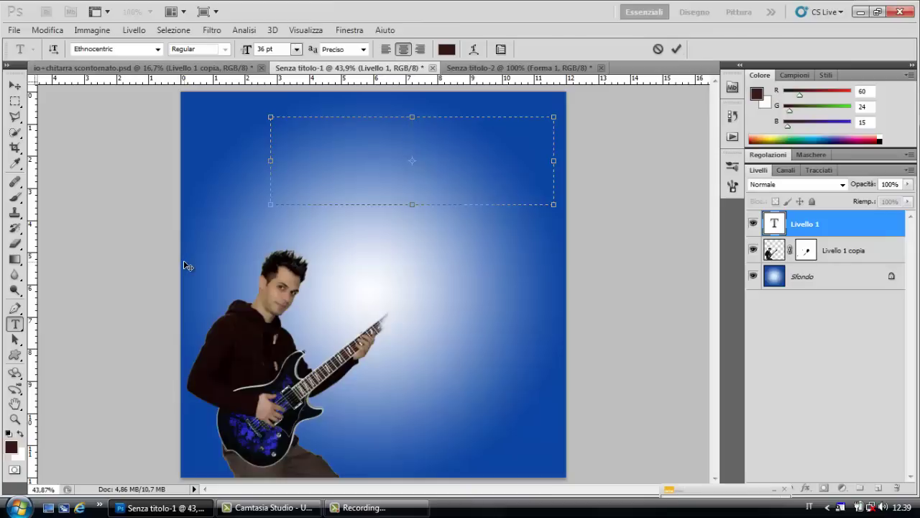
{"action": "type", "text": "SON"}
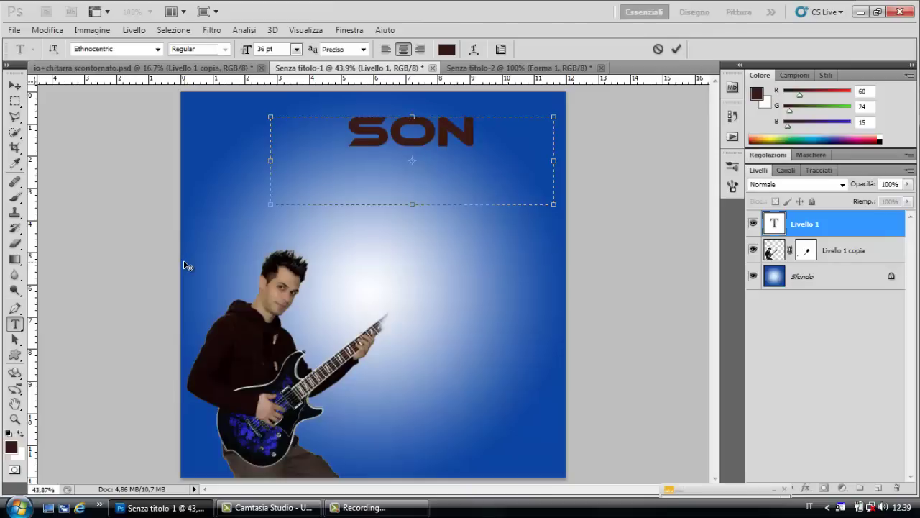
{"action": "type", "text": "G"}
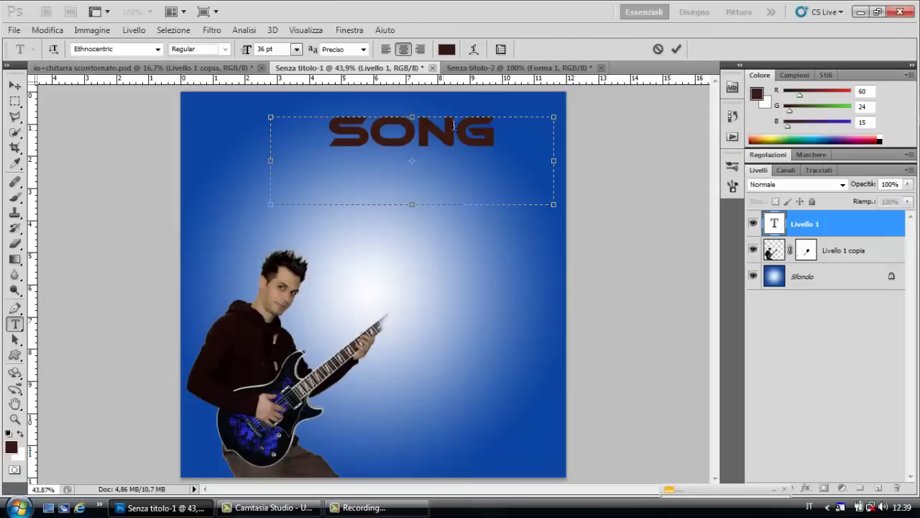
Select the SONG text and swap colours so it turns white
{"action": "left_click_drag", "start_coordinate": [500, 131], "coordinate": [341, 136]}
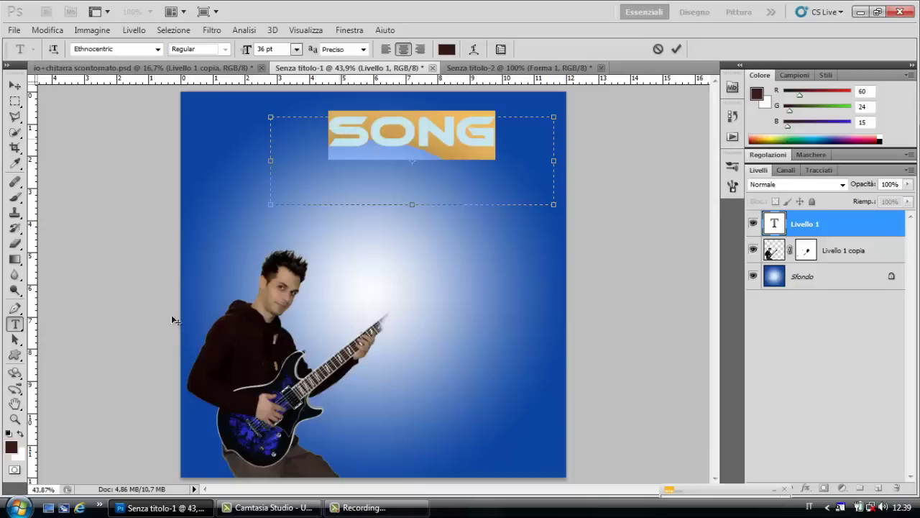
{"action": "left_click", "coordinate": [20, 433]}
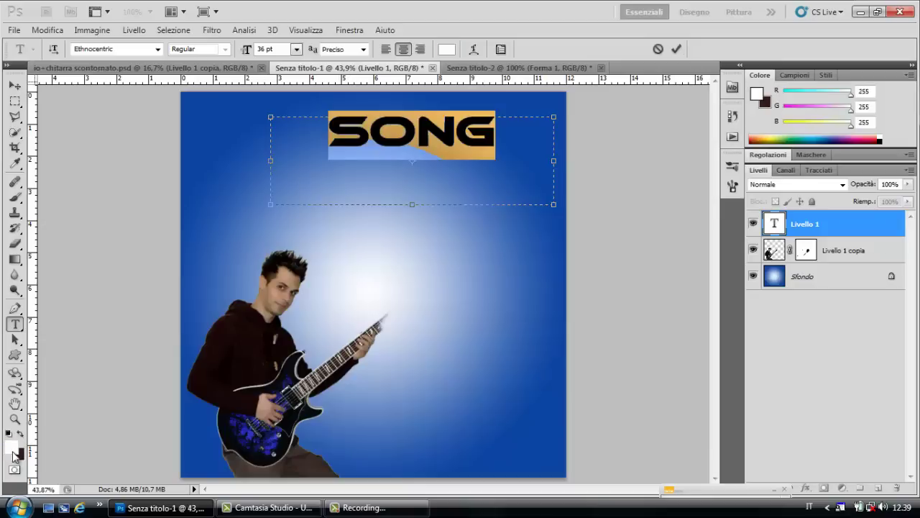
{"action": "left_click", "coordinate": [12, 449]}
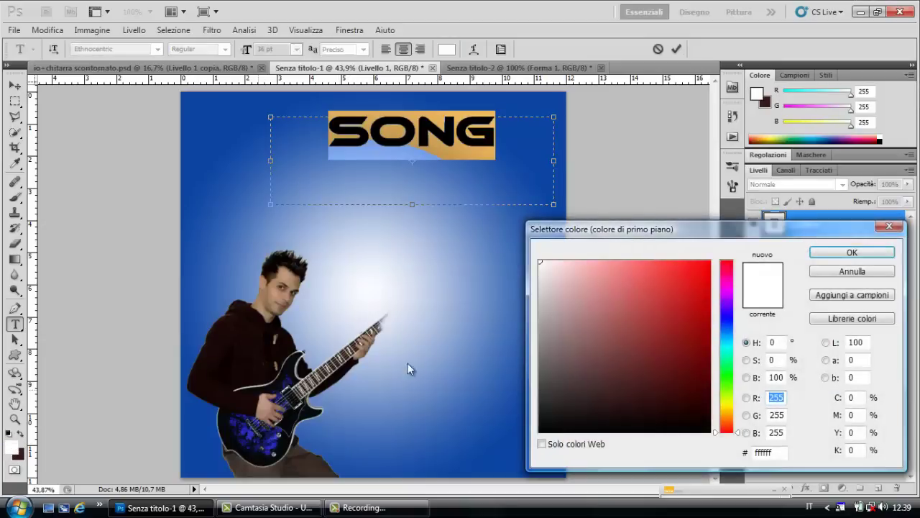
{"action": "left_click", "coordinate": [839, 257]}
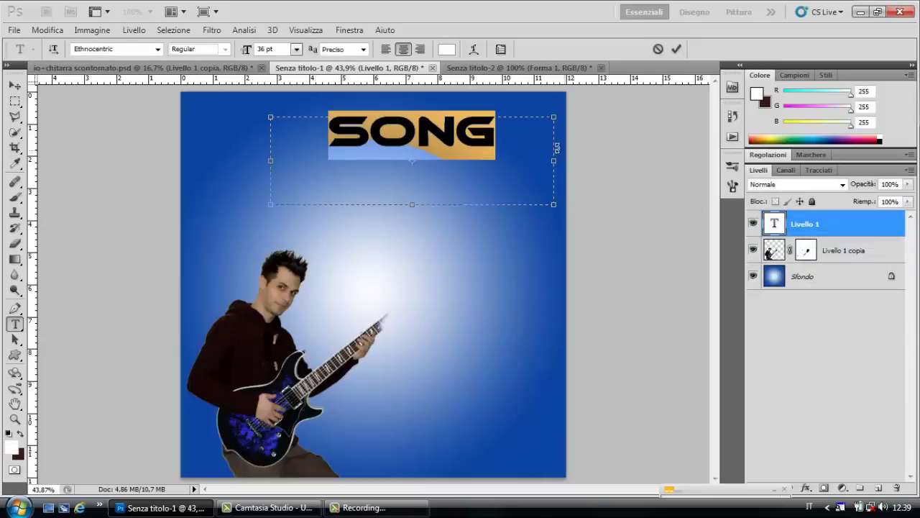
{"action": "left_click", "coordinate": [517, 138]}
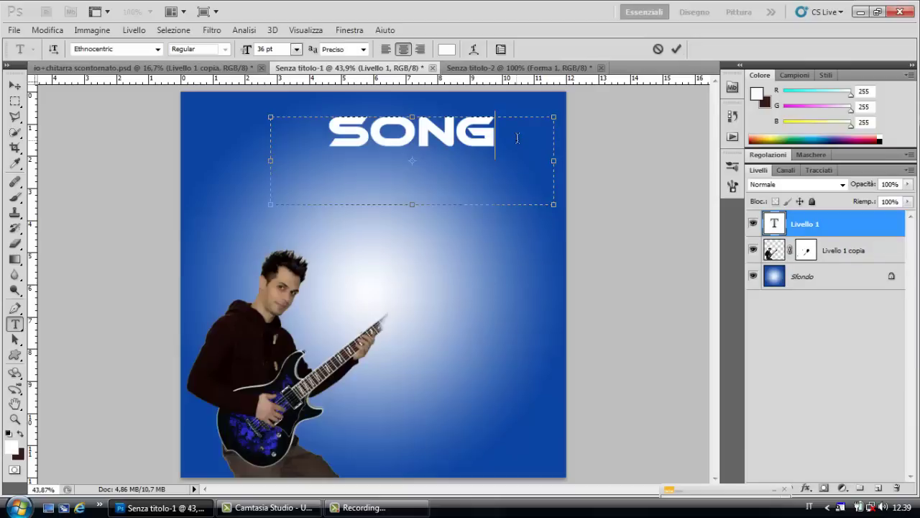
Enlarge the SONG title to 48 pt and commit it as the text layer 'song'
{"action": "left_click_drag", "start_coordinate": [509, 138], "coordinate": [327, 138]}
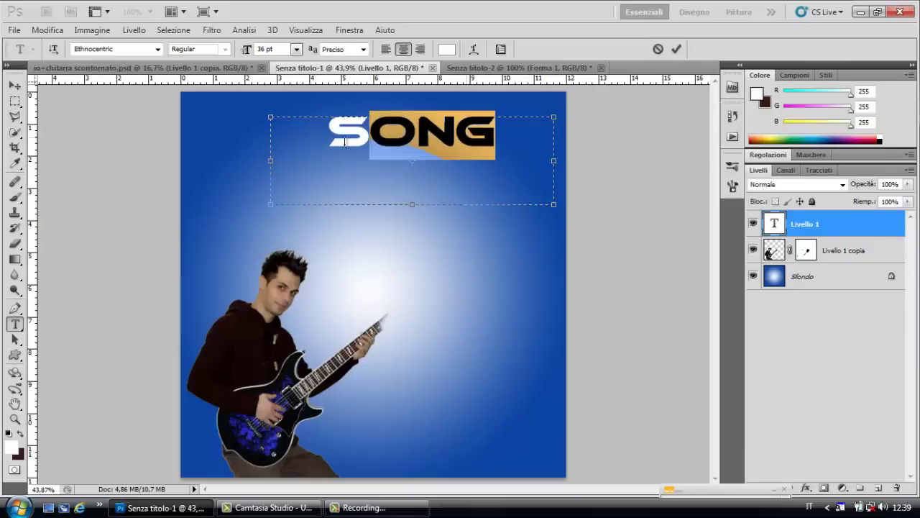
{"action": "left_click", "coordinate": [295, 49]}
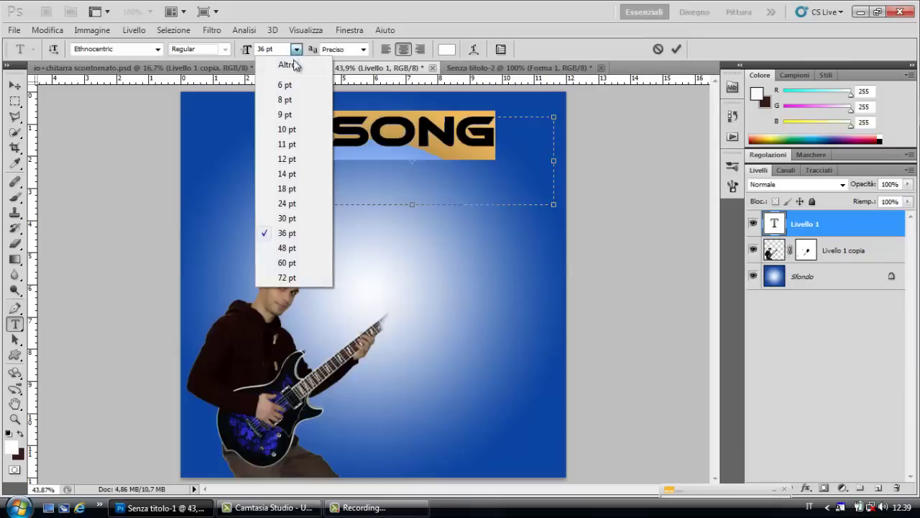
{"action": "left_click", "coordinate": [276, 249]}
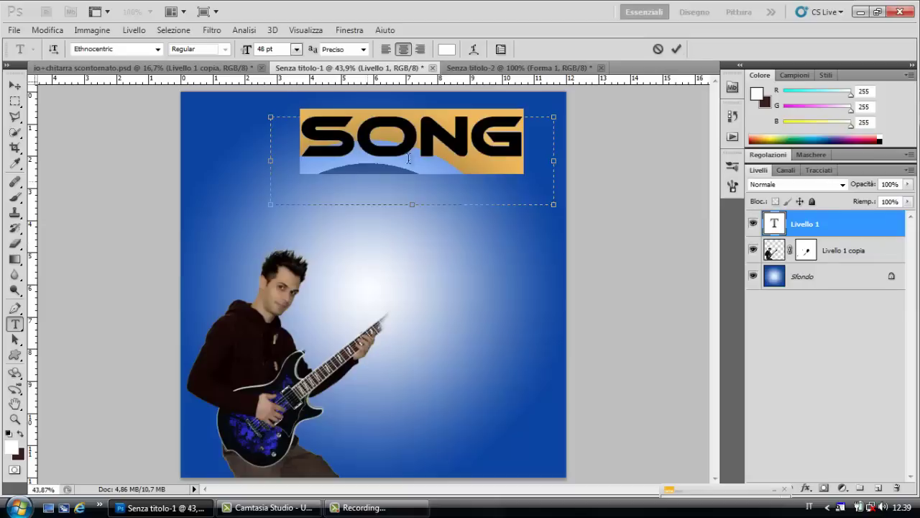
{"action": "left_click", "coordinate": [531, 159]}
{"action": "left_click", "coordinate": [876, 250]}
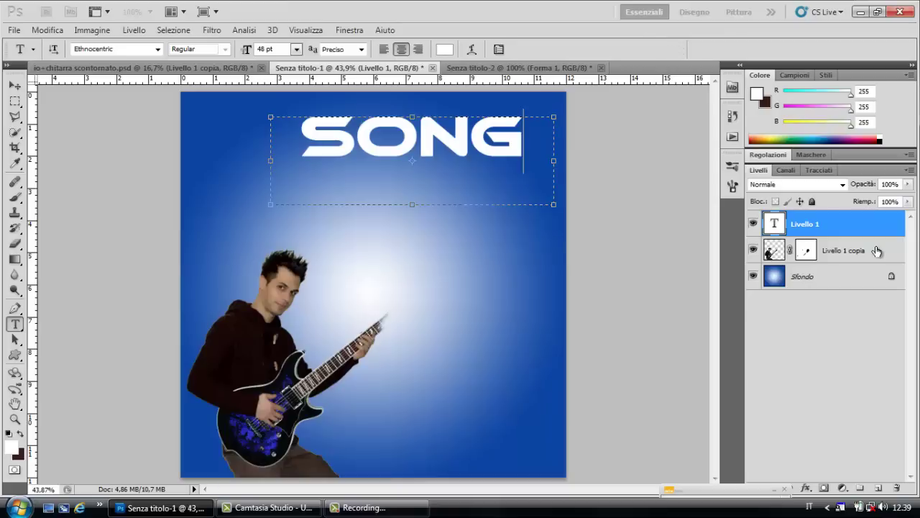
{"action": "left_click", "coordinate": [848, 226]}
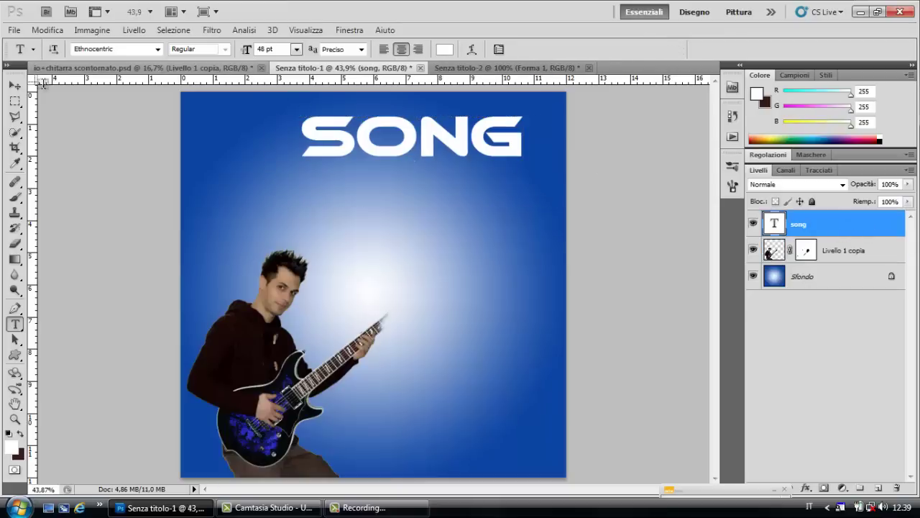
Nudge SONG slightly down and right, fade it to 13% opacity, and add a layer above
{"action": "left_click", "coordinate": [14, 85]}
{"action": "left_click_drag", "start_coordinate": [441, 141], "coordinate": [463, 153]}
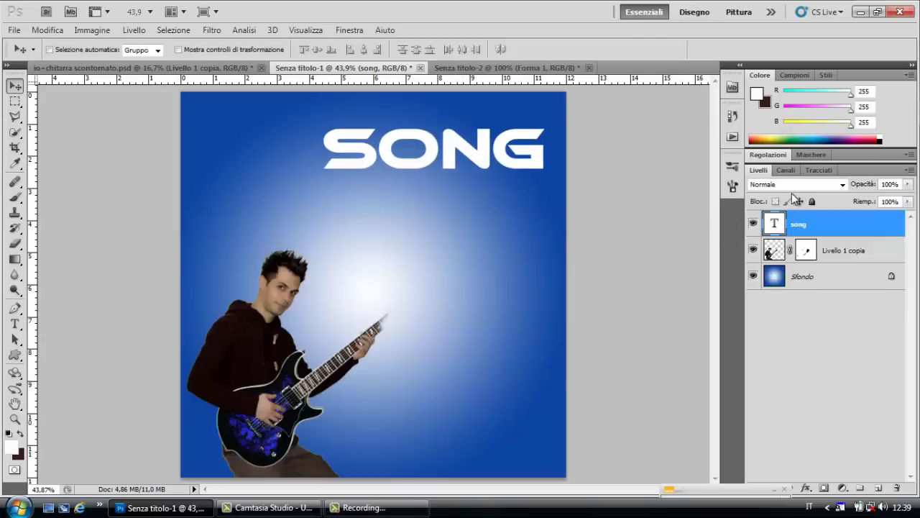
{"action": "left_click", "coordinate": [908, 184]}
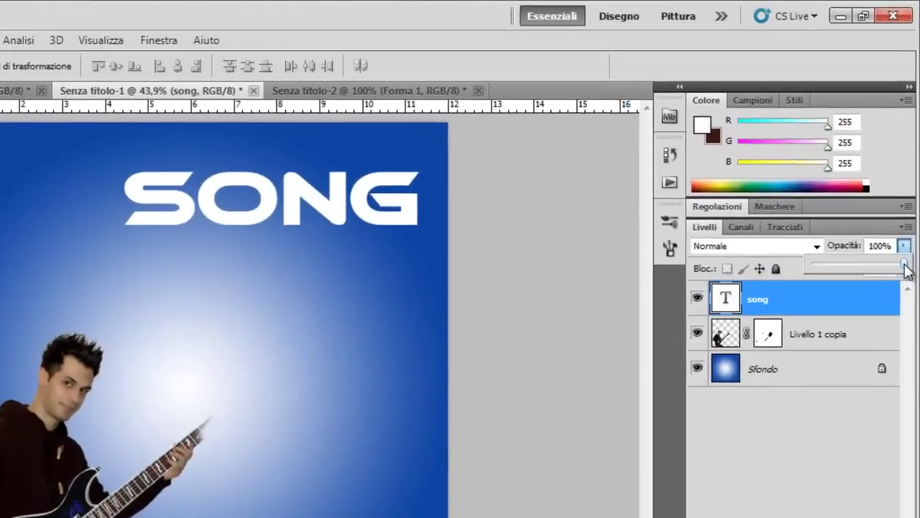
{"action": "left_click_drag", "start_coordinate": [908, 225], "coordinate": [895, 225]}
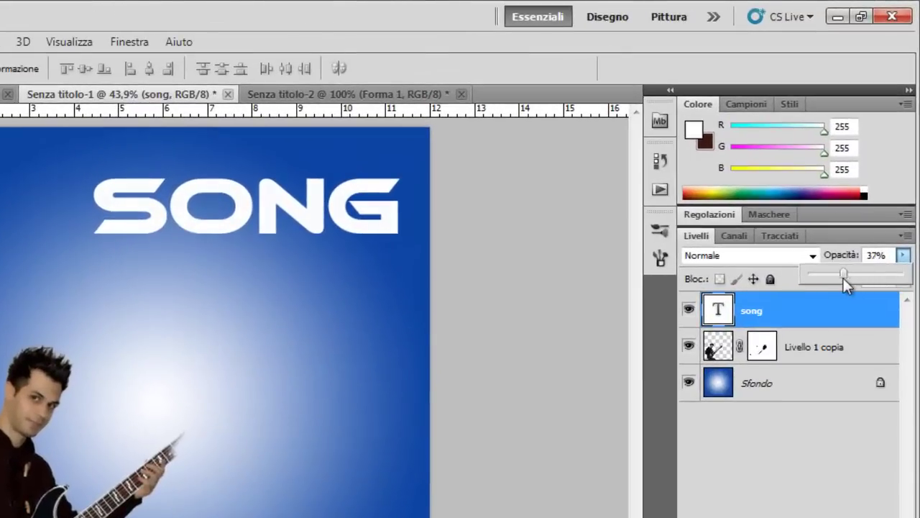
{"action": "left_click_drag", "start_coordinate": [843, 278], "coordinate": [825, 282]}
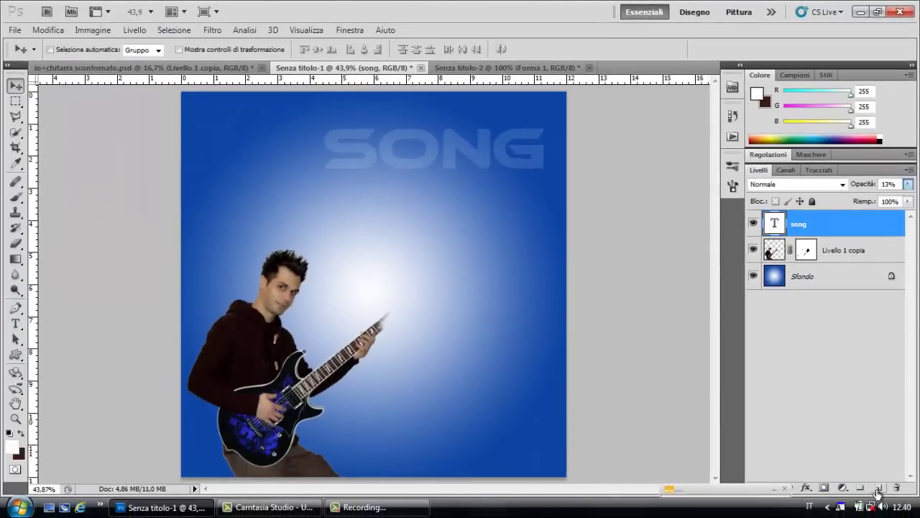
{"action": "left_click", "coordinate": [877, 487]}
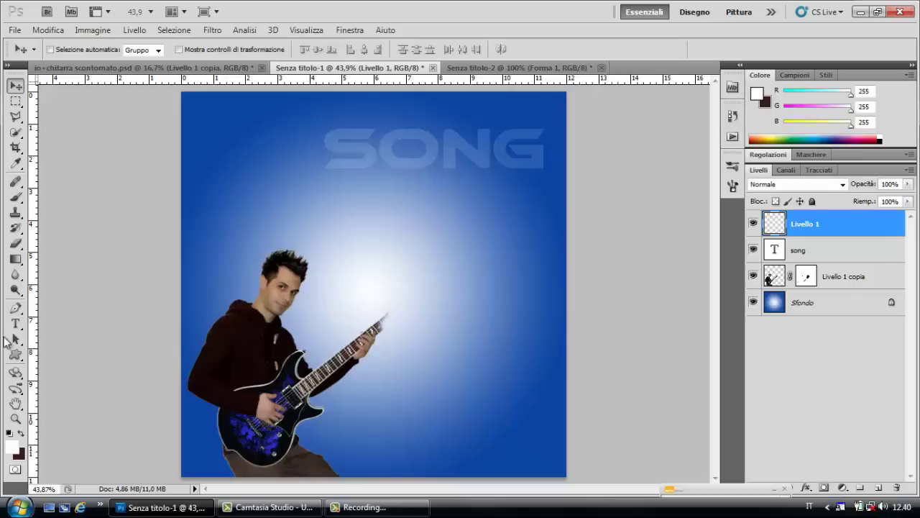
{"action": "key", "text": "b"}
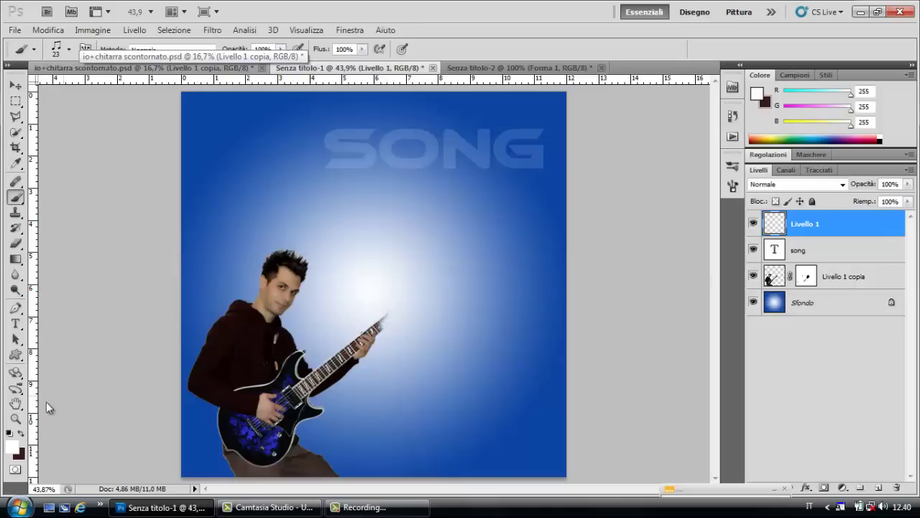
Paint dark red music notes rising from the headstock, enlarging the note brush to 38 px
{"action": "left_click", "coordinate": [19, 433]}
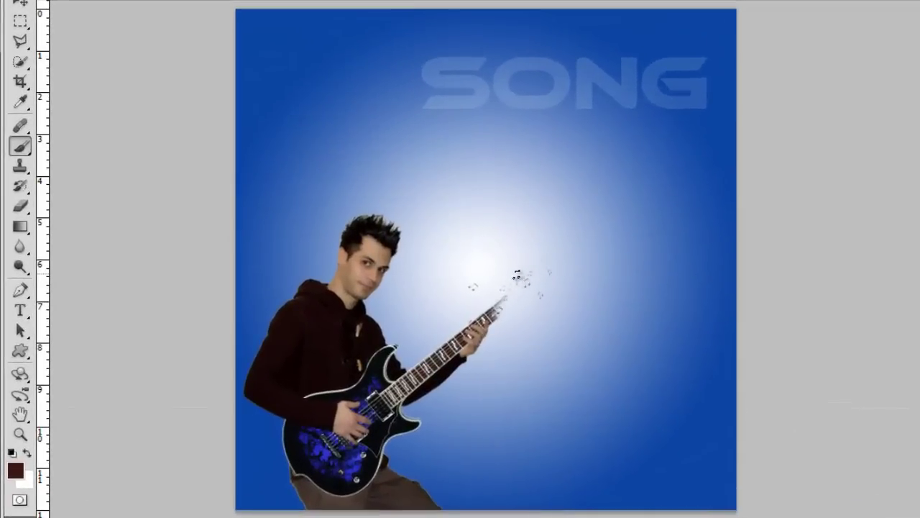
{"action": "left_click_drag", "start_coordinate": [515, 261], "coordinate": [522, 232]}
{"action": "left_click_drag", "start_coordinate": [501, 254], "coordinate": [503, 244]}
{"action": "right_click", "coordinate": [511, 235]}
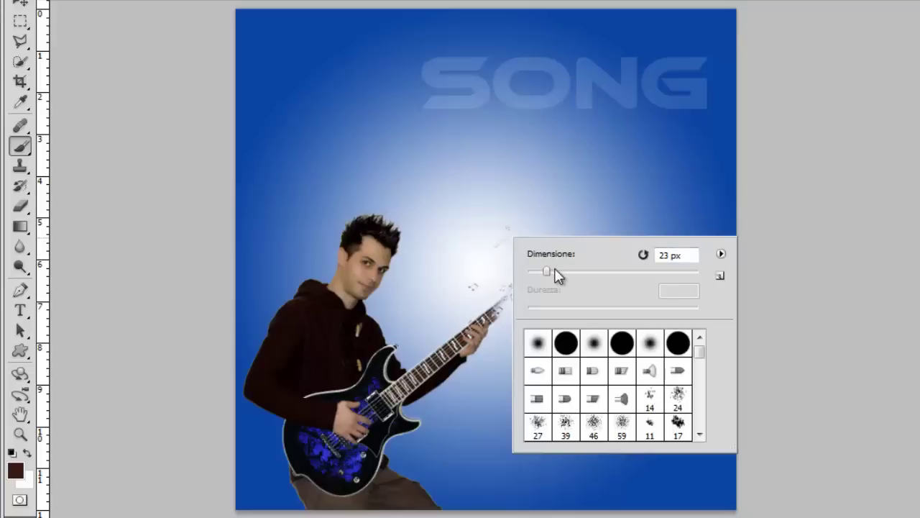
{"action": "left_click_drag", "start_coordinate": [556, 277], "coordinate": [560, 276]}
{"action": "left_click", "coordinate": [499, 231]}
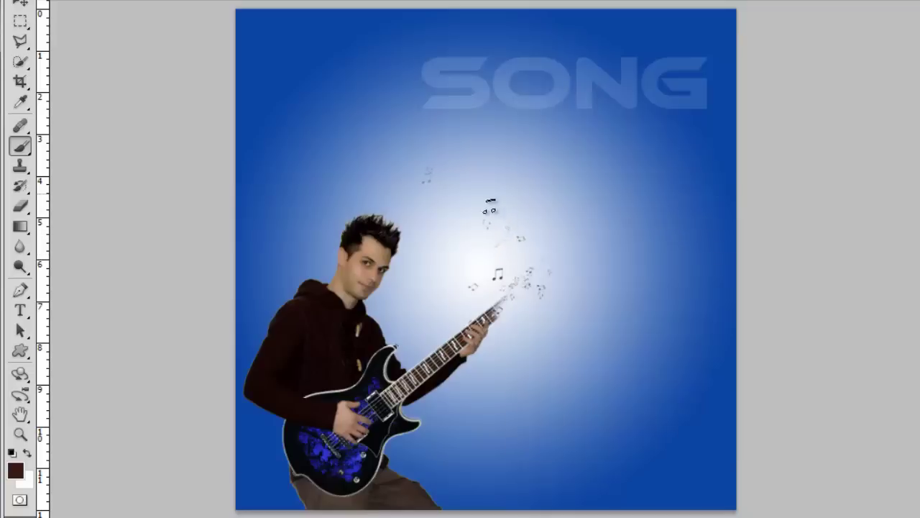
{"action": "left_click", "coordinate": [495, 162]}
{"action": "left_click", "coordinate": [515, 215]}
{"action": "left_click", "coordinate": [514, 202]}
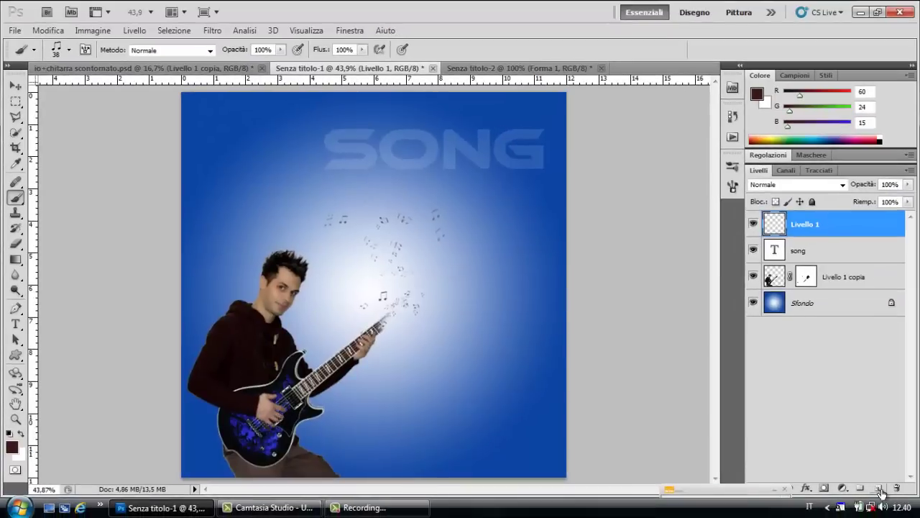
Add a new layer and set the foreground to the blue sampled from the guitar body
{"action": "left_click", "coordinate": [880, 489]}
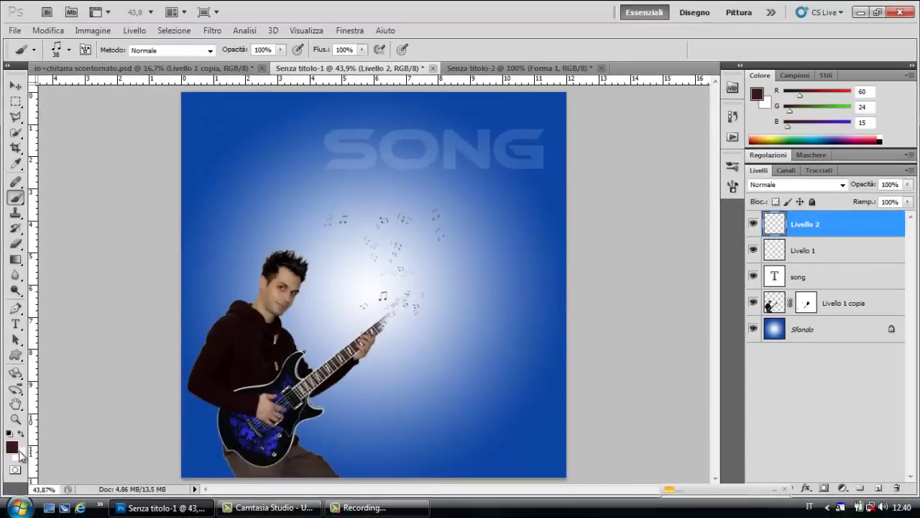
{"action": "left_click", "coordinate": [21, 435]}
{"action": "left_click", "coordinate": [13, 446]}
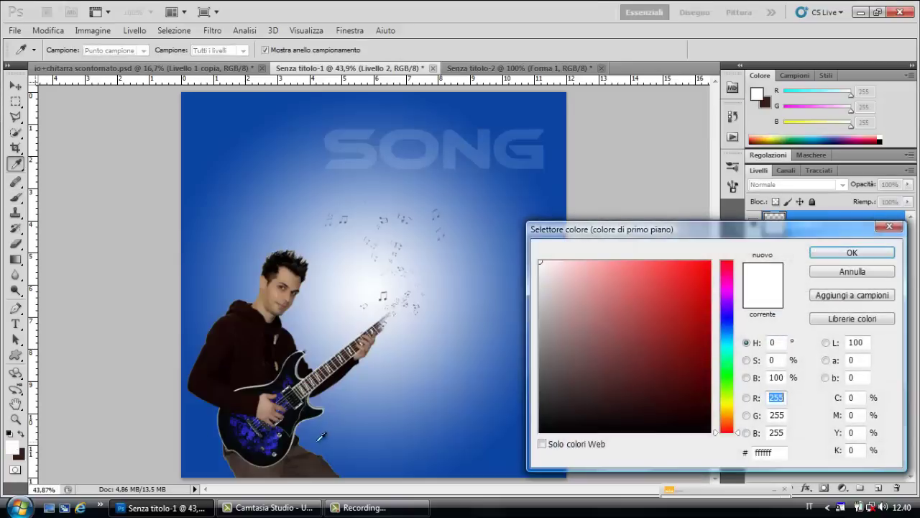
{"action": "left_click", "coordinate": [276, 433]}
{"action": "left_click", "coordinate": [852, 252]}
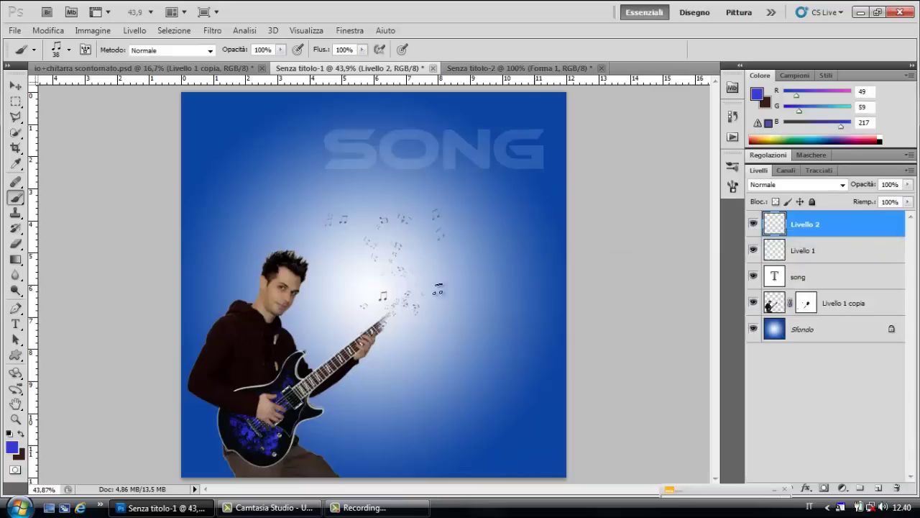
Paint small 12 px blue notes into the cloud, then add empty layer Livello 3
{"action": "right_click", "coordinate": [403, 311]}
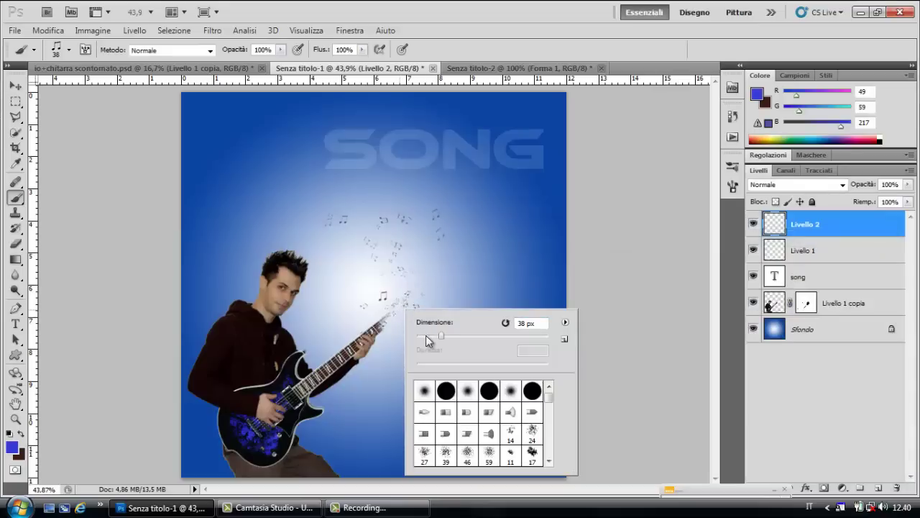
{"action": "left_click", "coordinate": [426, 336]}
{"action": "key", "text": "Return"}
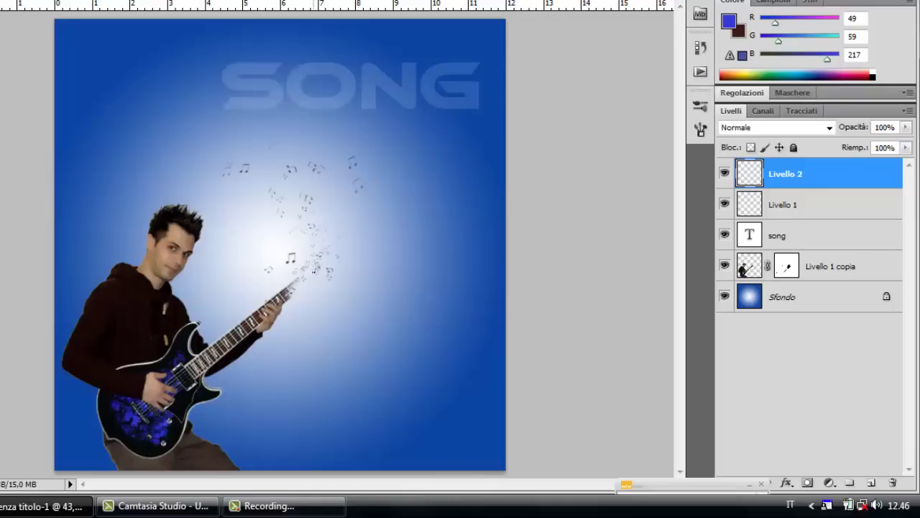
{"action": "right_click", "coordinate": [313, 237]}
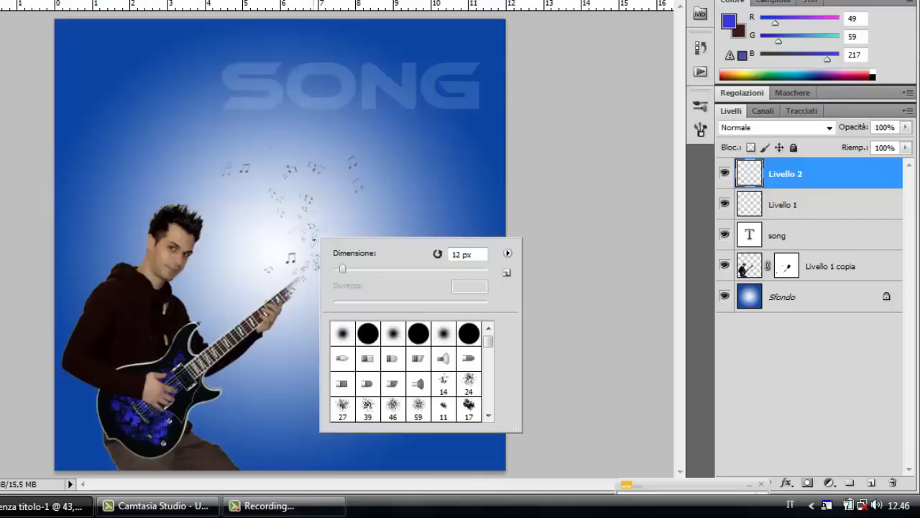
{"action": "key", "text": "Return"}
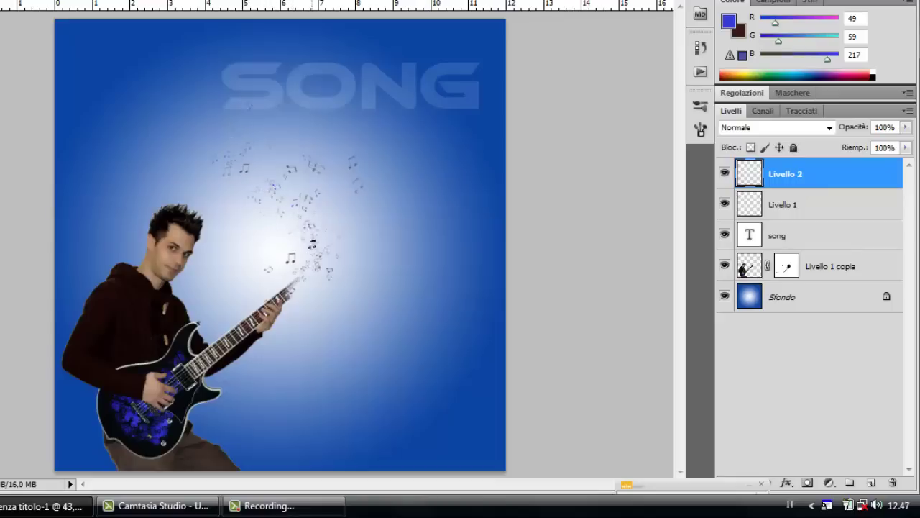
{"action": "left_click", "coordinate": [872, 482]}
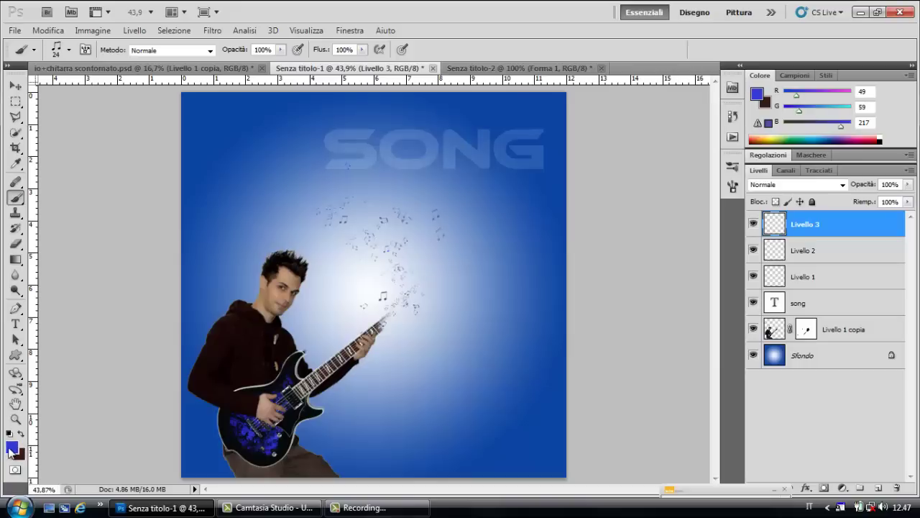
Set the painting colour to near-black and the note brush to 11 px
{"action": "left_click", "coordinate": [12, 448]}
{"action": "left_click", "coordinate": [604, 427]}
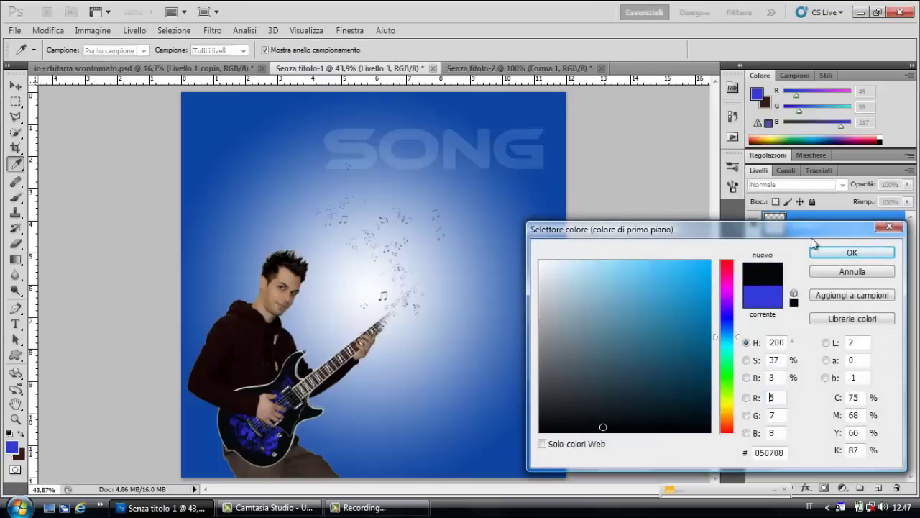
{"action": "left_click", "coordinate": [846, 252]}
{"action": "right_click", "coordinate": [415, 298]}
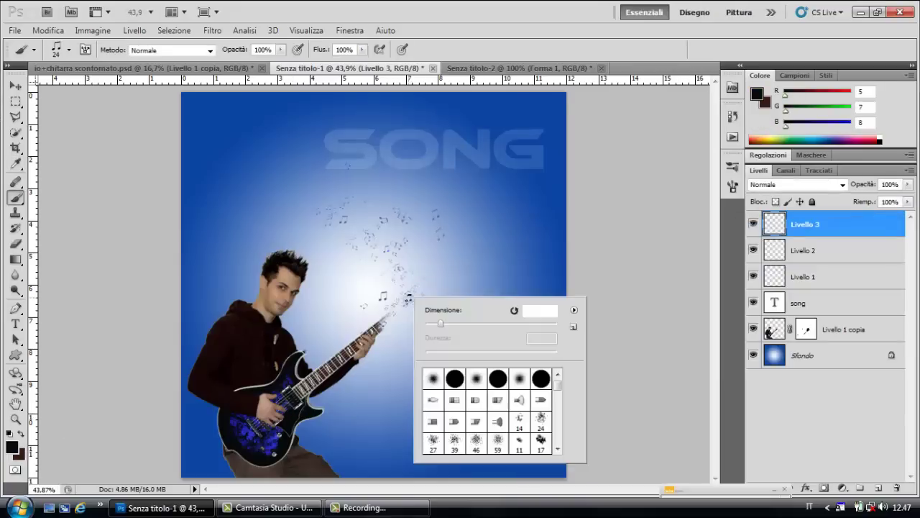
{"action": "left_click_drag", "start_coordinate": [438, 324], "coordinate": [432, 323]}
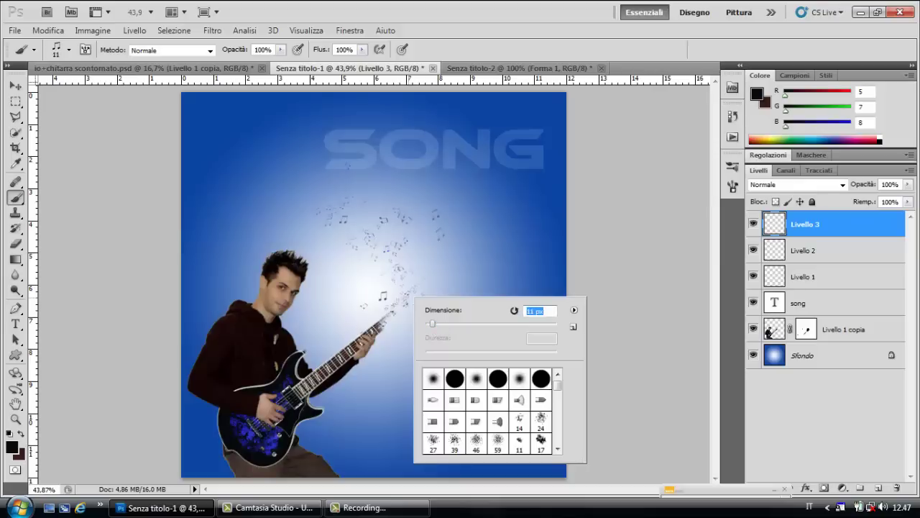
{"action": "key", "text": "Return"}
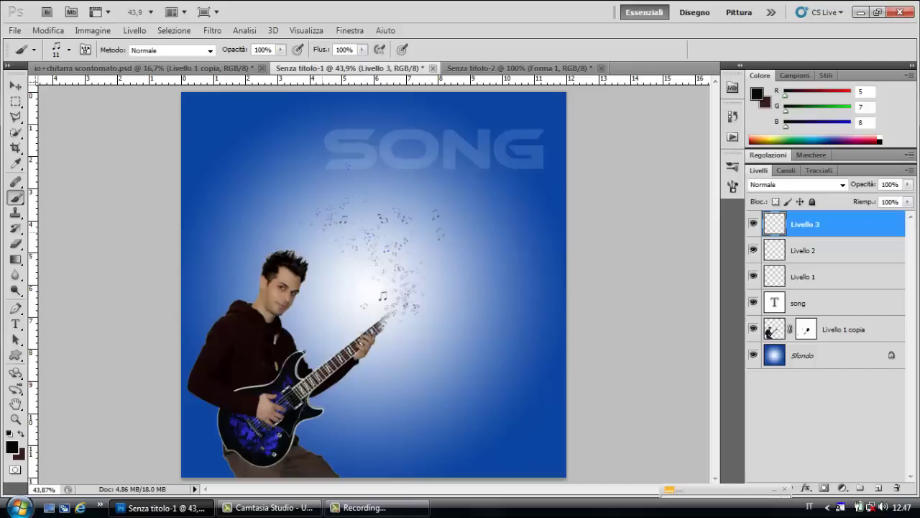
Resize the note brush to 9 px, then 29 px, and stamp a note beside the cloud
{"action": "right_click", "coordinate": [366, 230]}
{"action": "left_click", "coordinate": [398, 253]}
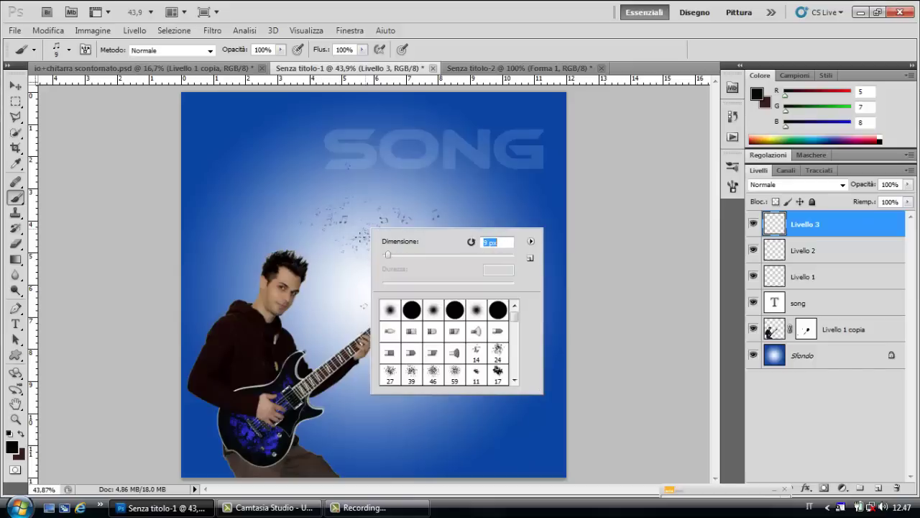
{"action": "key", "text": "Return"}
{"action": "right_click", "coordinate": [371, 243]}
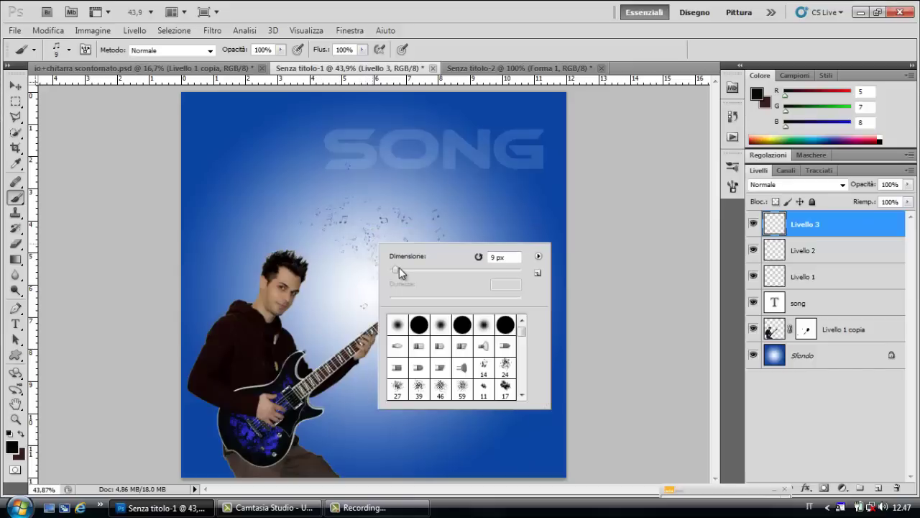
{"action": "type", "text": "29"}
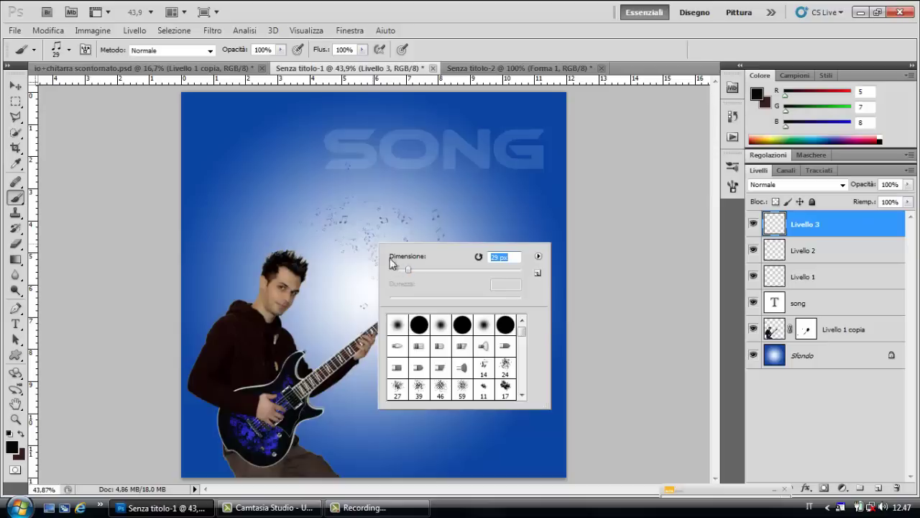
{"action": "key", "text": "Return"}
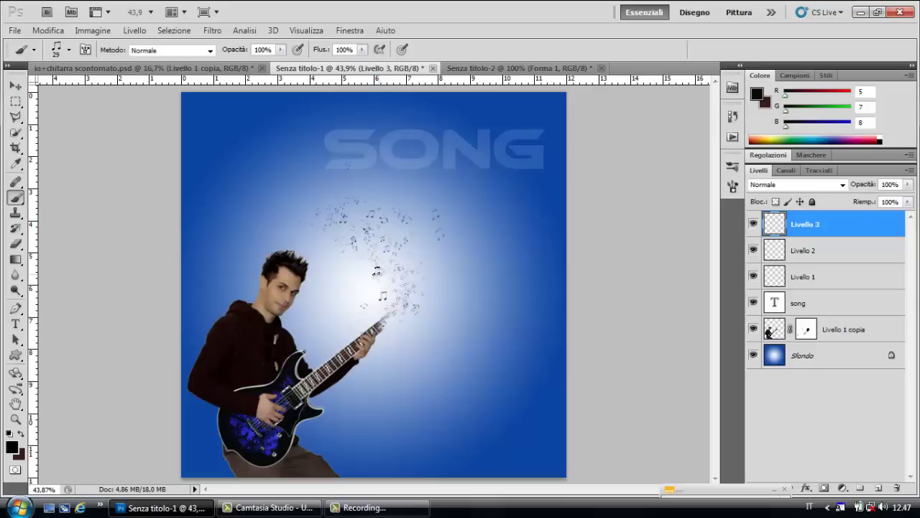
{"action": "left_click", "coordinate": [318, 253]}
In the Brush panel, lower the note brush's Dispersione (scatter) to 14%
{"action": "left_click", "coordinate": [733, 187]}
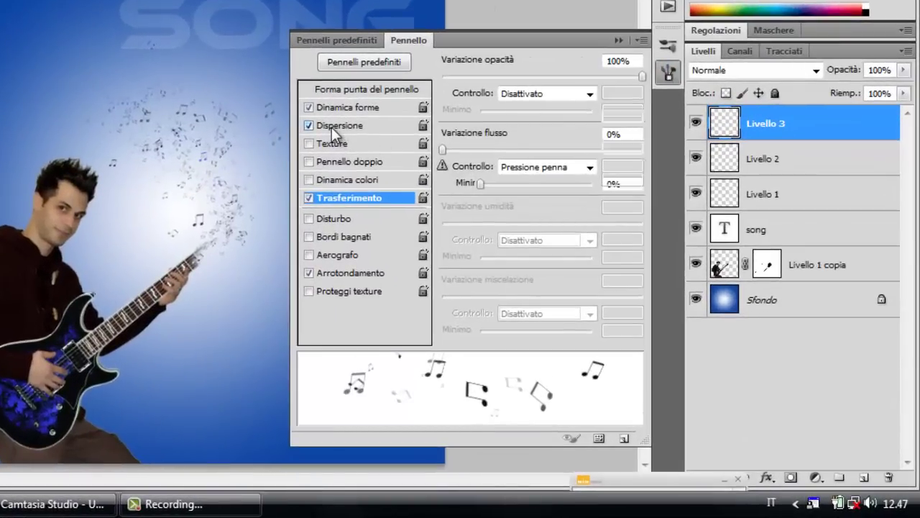
{"action": "left_click", "coordinate": [331, 127]}
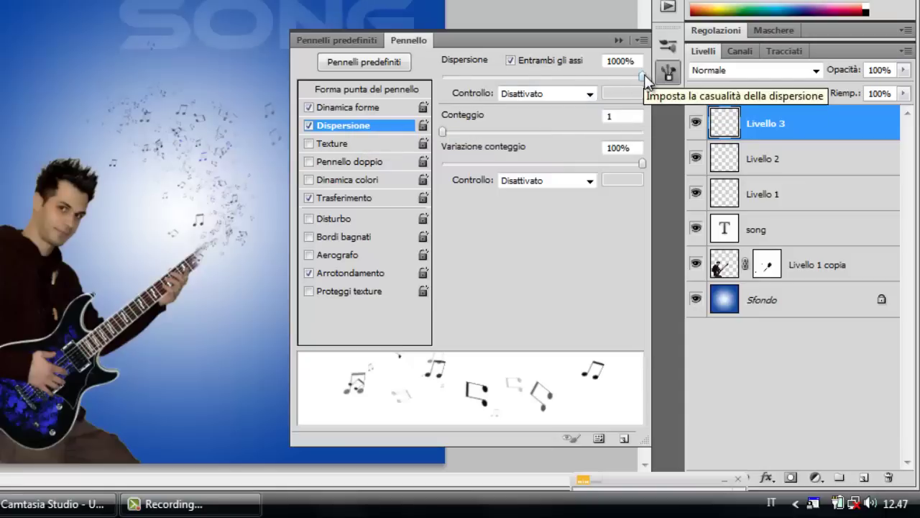
{"action": "mouse_move", "coordinate": [644, 76]}
{"action": "left_mouse_down"}
{"action": "mouse_move", "coordinate": [491, 83]}
{"action": "mouse_move", "coordinate": [445, 96]}
{"action": "left_mouse_up"}
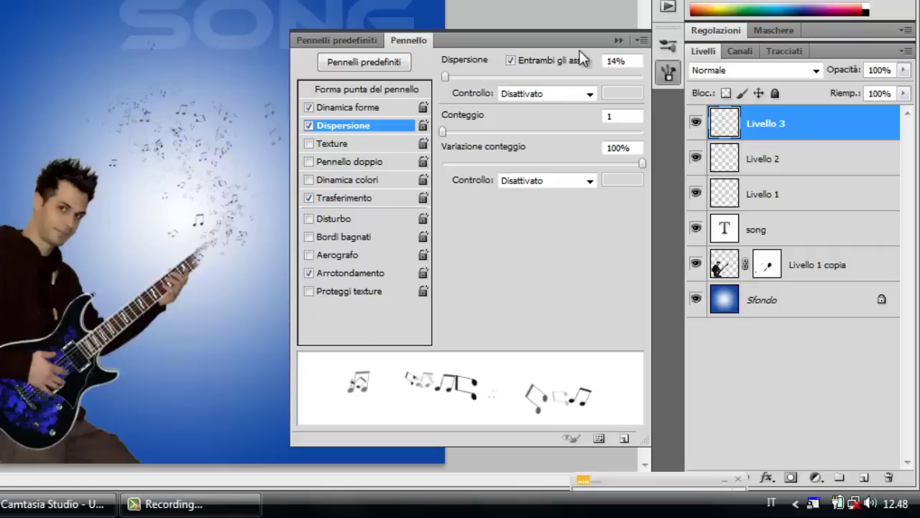
{"action": "left_click", "coordinate": [618, 40]}
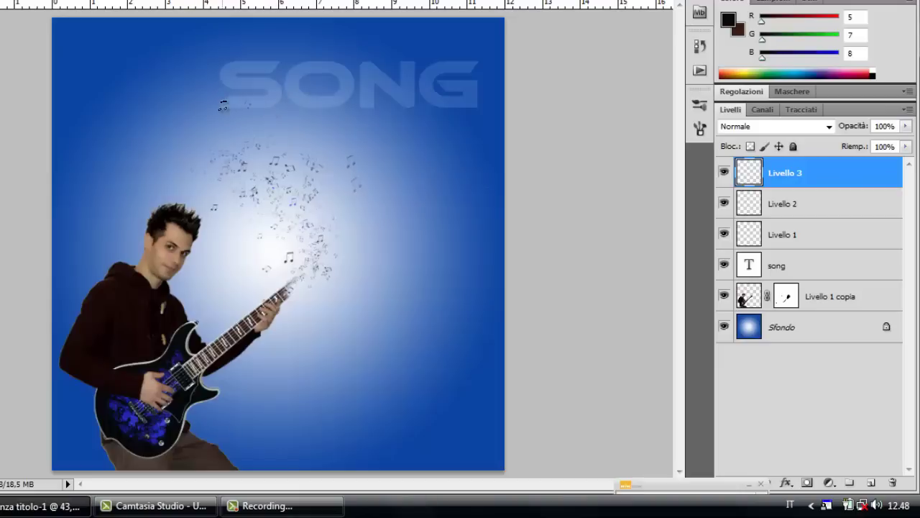
Paint small near-black notes over the S, O, N and G of the title
{"action": "mouse_move", "coordinate": [223, 106]}
{"action": "left_mouse_down"}
{"action": "mouse_move", "coordinate": [270, 79]}
{"action": "mouse_move", "coordinate": [247, 79]}
{"action": "left_mouse_up"}
{"action": "mouse_move", "coordinate": [292, 82]}
{"action": "left_mouse_down"}
{"action": "mouse_move", "coordinate": [297, 96]}
{"action": "mouse_move", "coordinate": [335, 101]}
{"action": "mouse_move", "coordinate": [349, 85]}
{"action": "mouse_move", "coordinate": [324, 63]}
{"action": "mouse_move", "coordinate": [296, 70]}
{"action": "left_mouse_up"}
{"action": "left_click_drag", "start_coordinate": [370, 65], "coordinate": [389, 81]}
{"action": "left_click", "coordinate": [470, 63]}
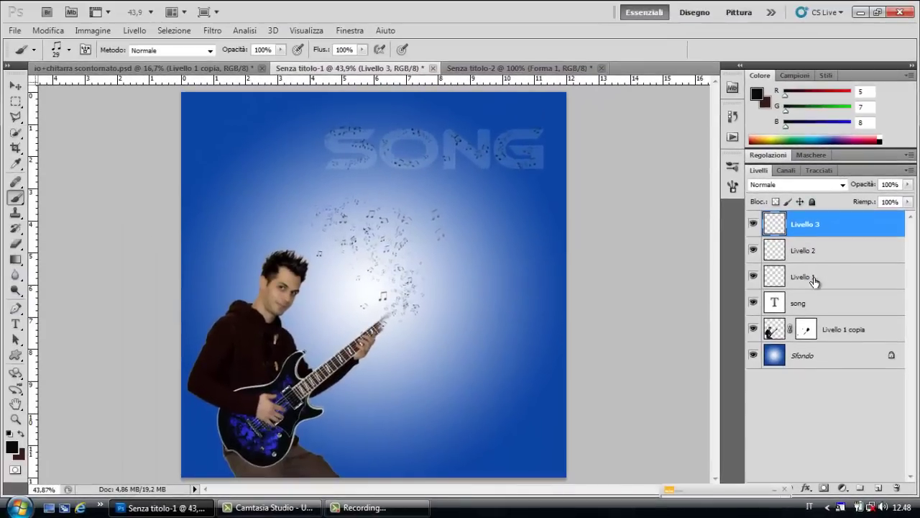
Select Livello 2 and make dark blue the painting colour
{"action": "left_click", "coordinate": [814, 282]}
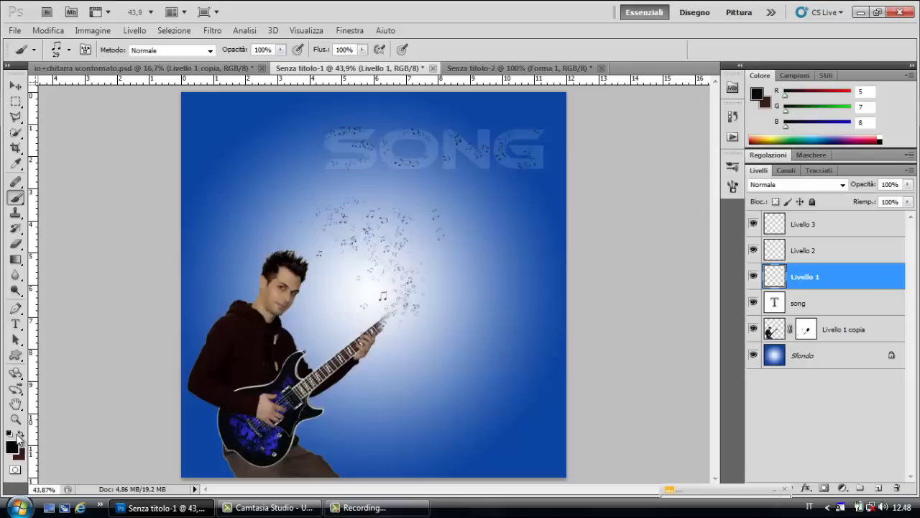
{"action": "left_click", "coordinate": [20, 435]}
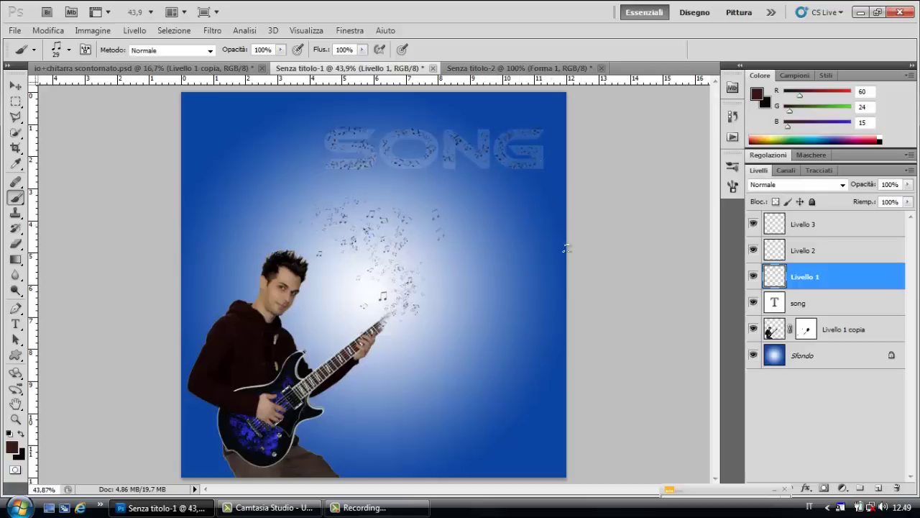
{"action": "left_click", "coordinate": [823, 250]}
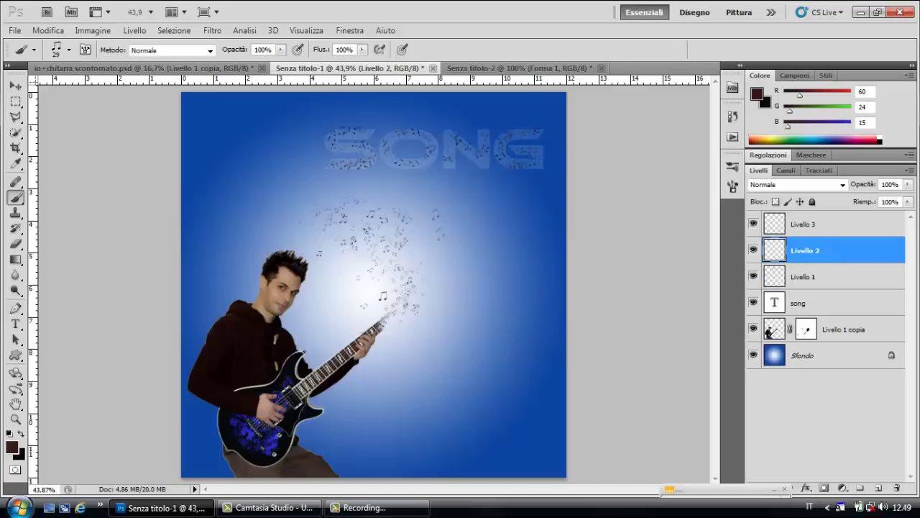
{"action": "left_click", "coordinate": [11, 447]}
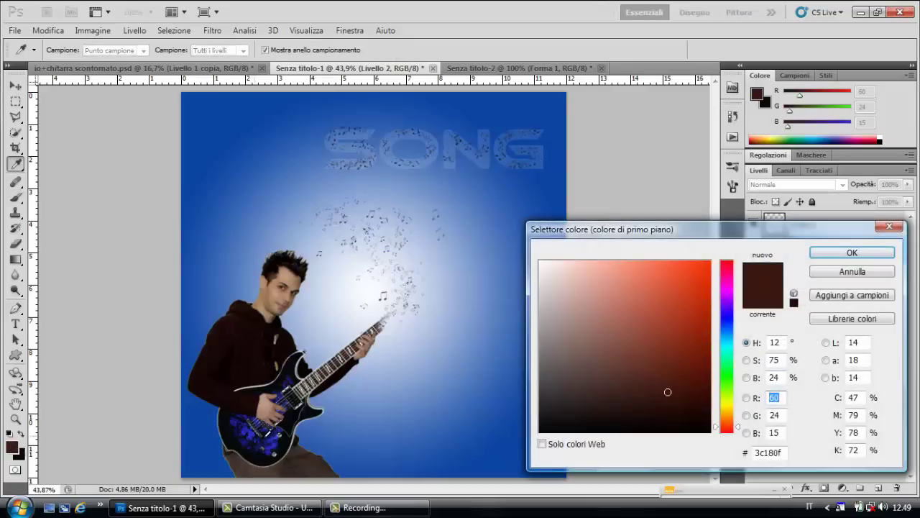
{"action": "left_click", "coordinate": [532, 318]}
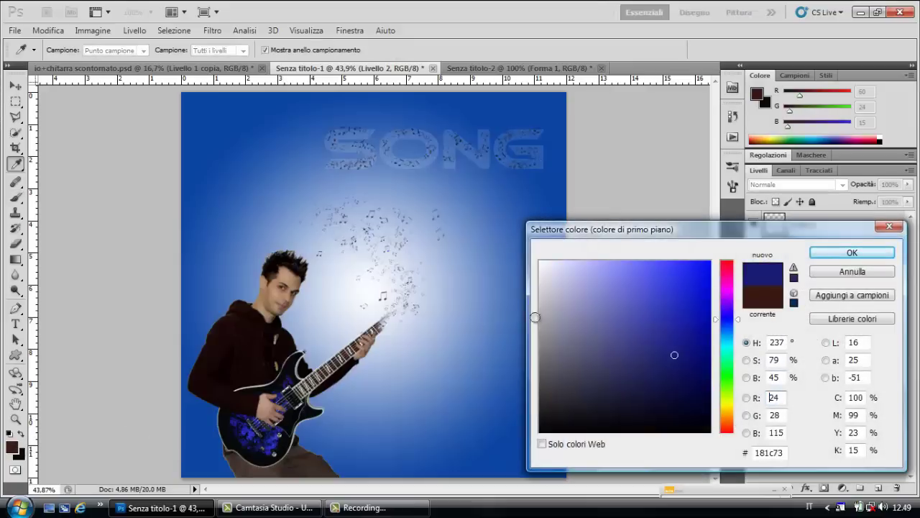
{"action": "left_click", "coordinate": [852, 252]}
Resize the note brush to 14 px, then to 25 px
{"action": "right_click", "coordinate": [414, 194]}
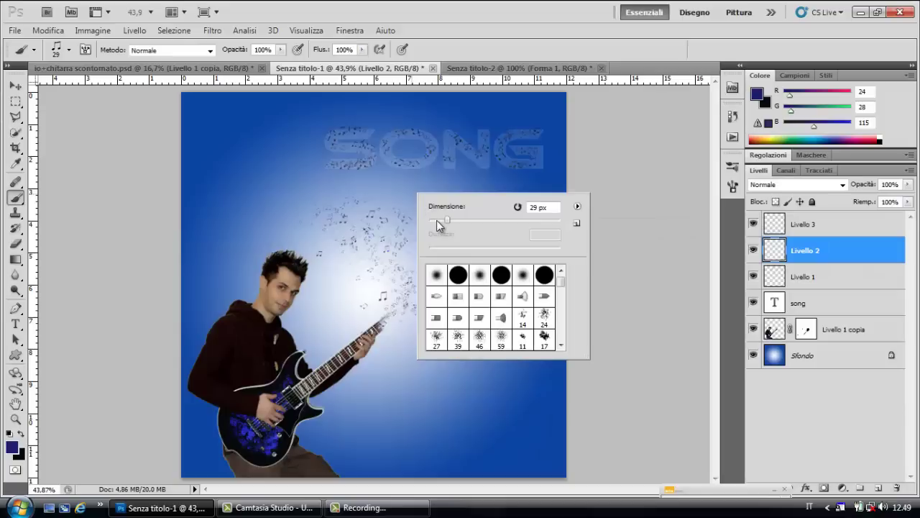
{"action": "left_click", "coordinate": [437, 221]}
{"action": "key", "text": "Return"}
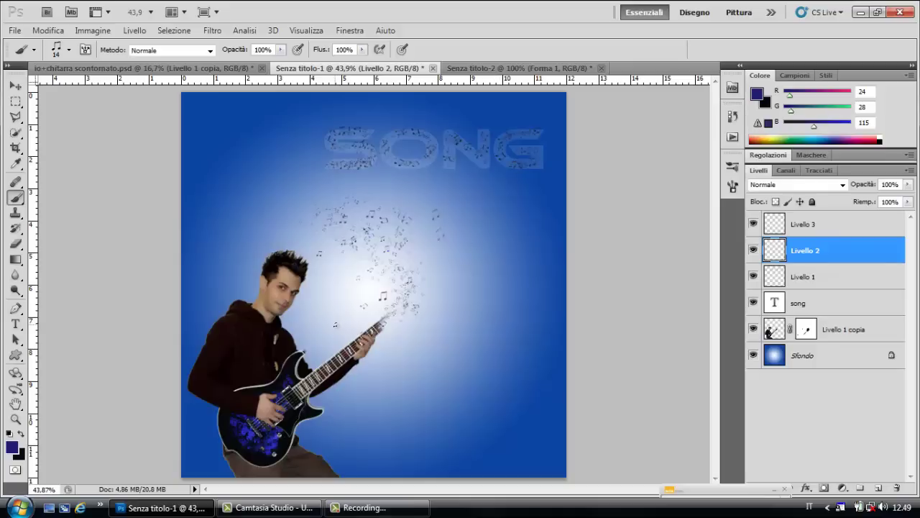
{"action": "right_click", "coordinate": [360, 208]}
{"action": "left_click_drag", "start_coordinate": [392, 233], "coordinate": [388, 233]}
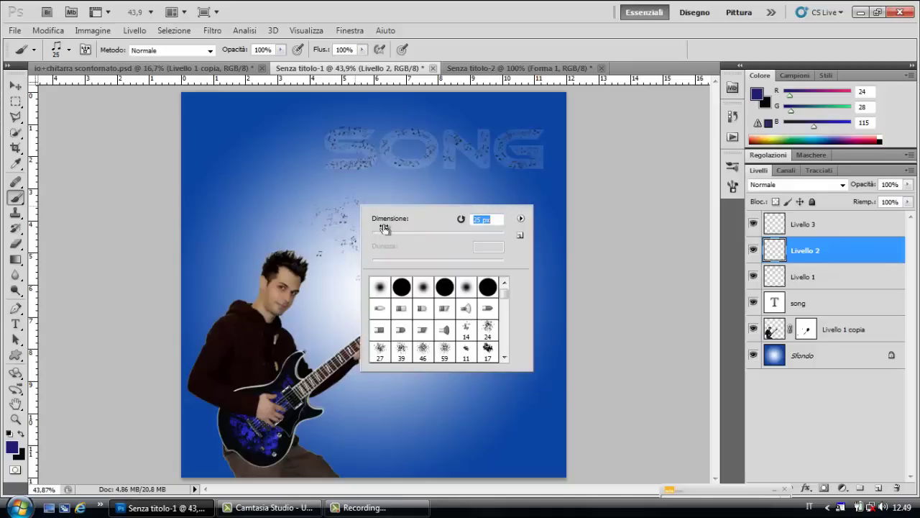
{"action": "left_click", "coordinate": [339, 192]}
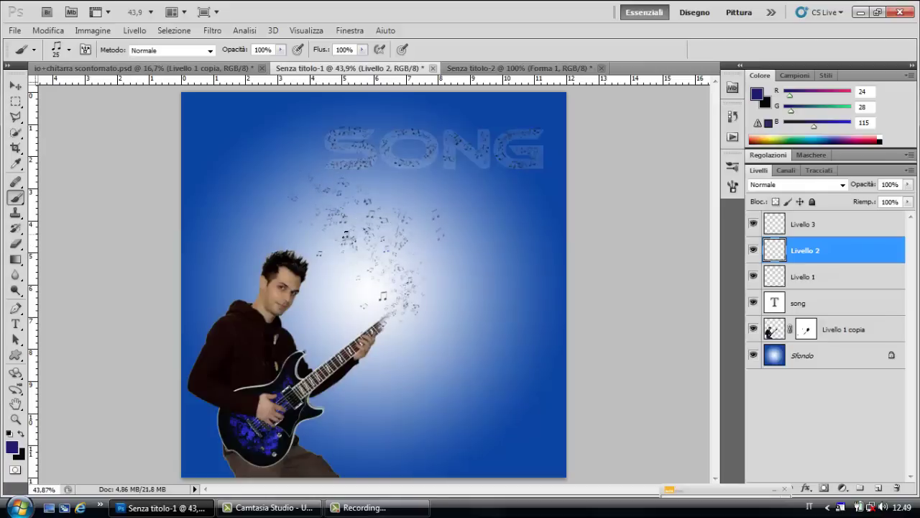
Add a new layer above Livello 3 and make white the foreground colour
{"action": "left_click", "coordinate": [840, 227]}
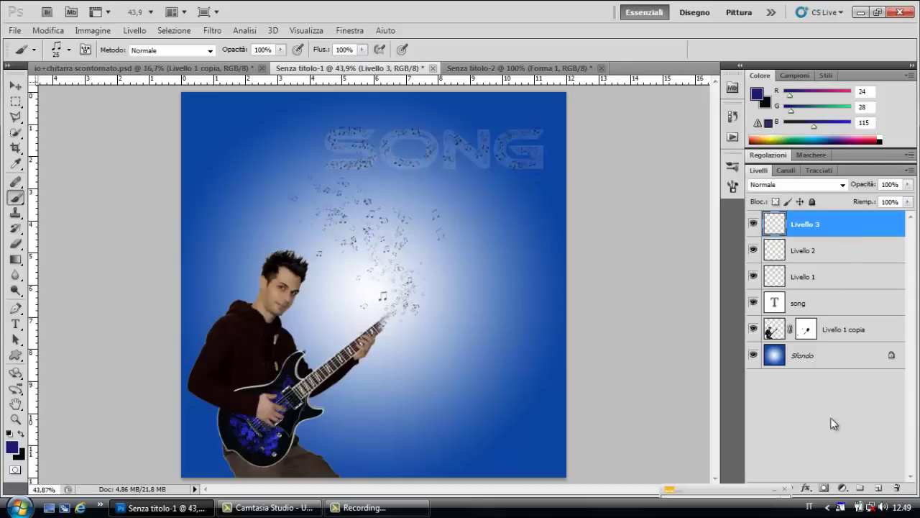
{"action": "left_click", "coordinate": [878, 488]}
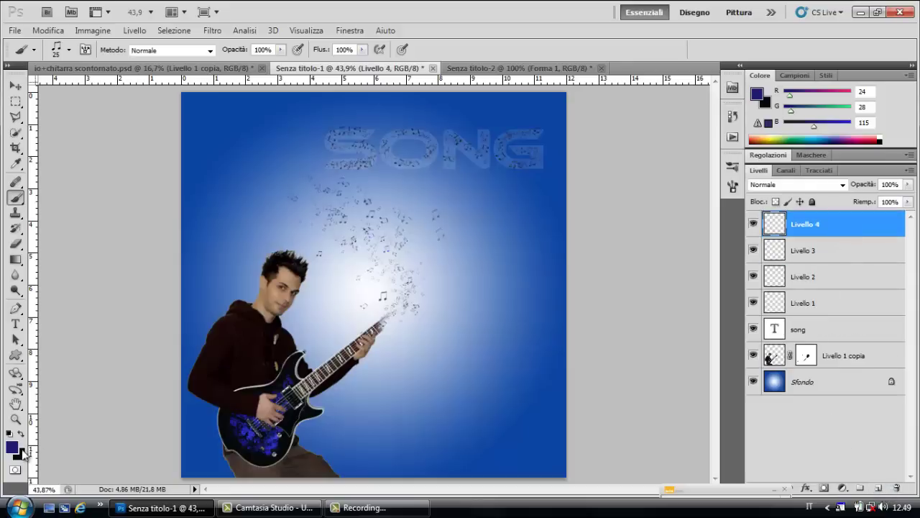
{"action": "left_click", "coordinate": [9, 434]}
{"action": "left_click", "coordinate": [20, 433]}
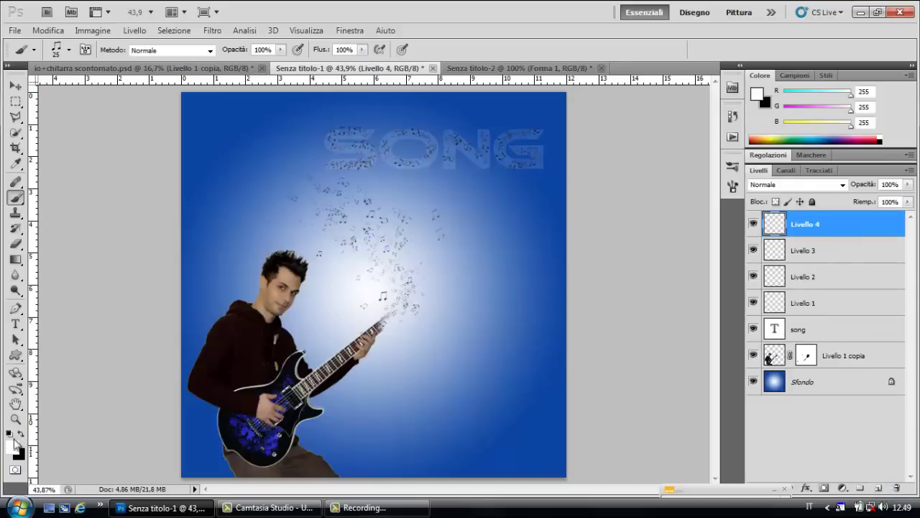
Stamp 39 px white notes near the guitarist's head, upper left and right side
{"action": "right_click", "coordinate": [391, 254]}
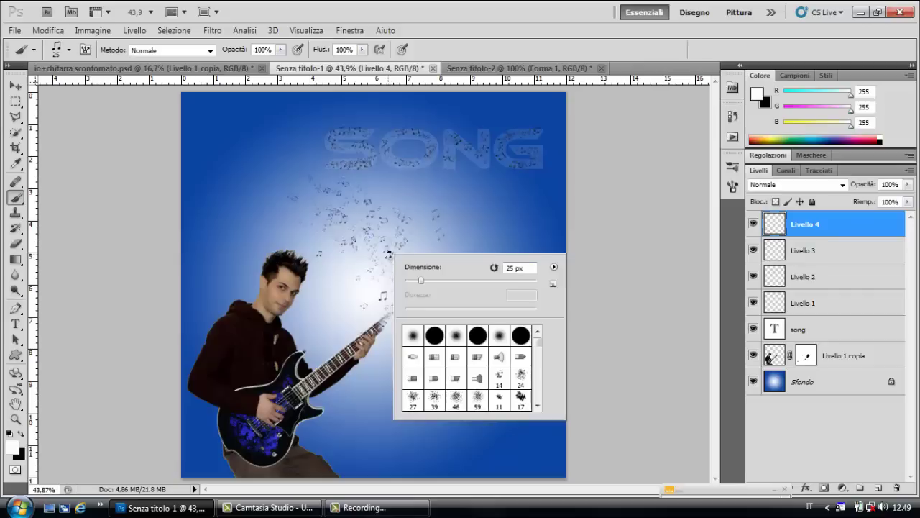
{"action": "left_click", "coordinate": [429, 280]}
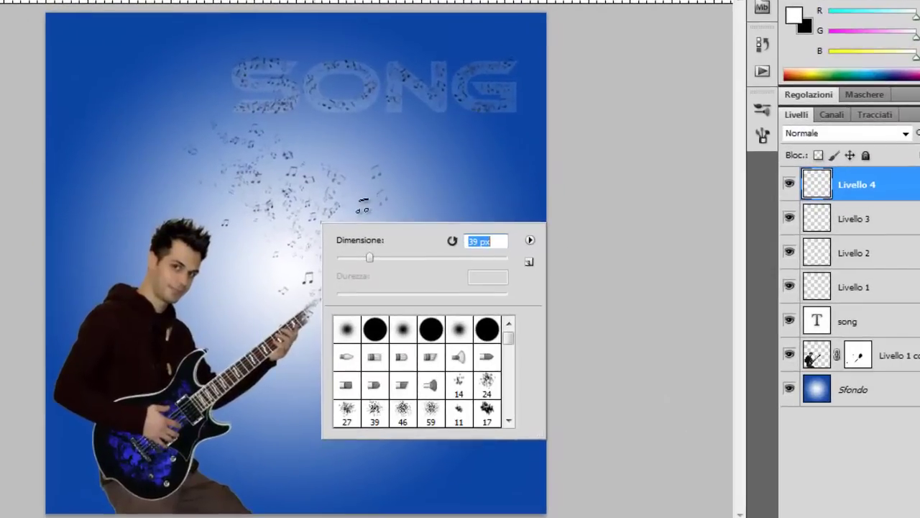
{"action": "left_click", "coordinate": [356, 212]}
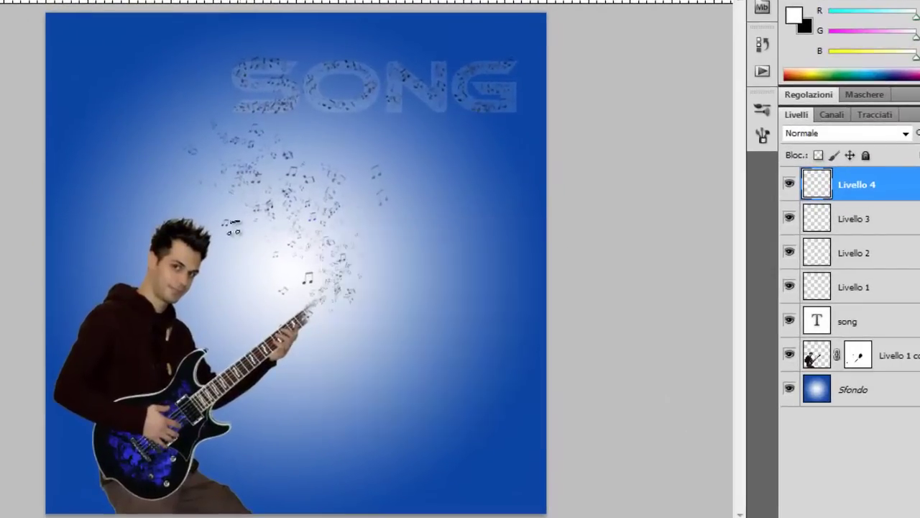
{"action": "left_click", "coordinate": [193, 185]}
{"action": "left_click", "coordinate": [147, 115]}
{"action": "left_click", "coordinate": [413, 189]}
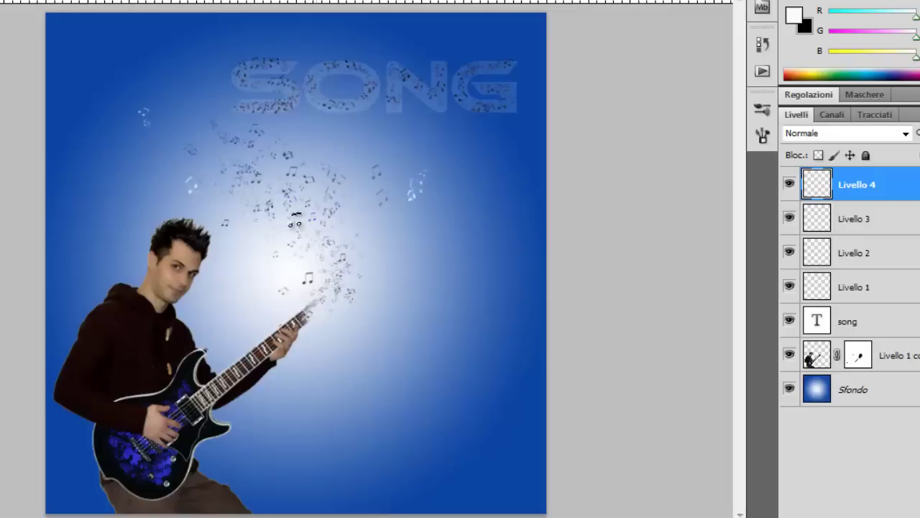
{"action": "left_click", "coordinate": [419, 287]}
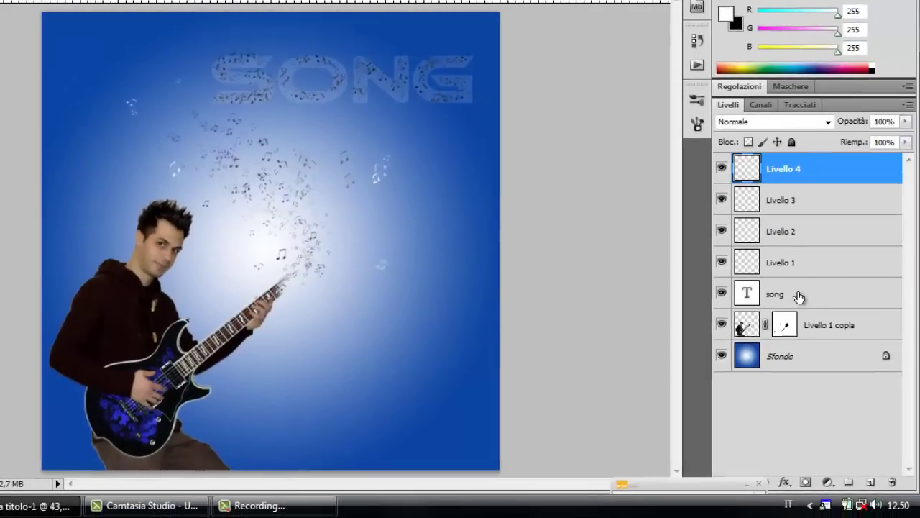
Fade the song text layer to 1% opacity
{"action": "left_click", "coordinate": [799, 293]}
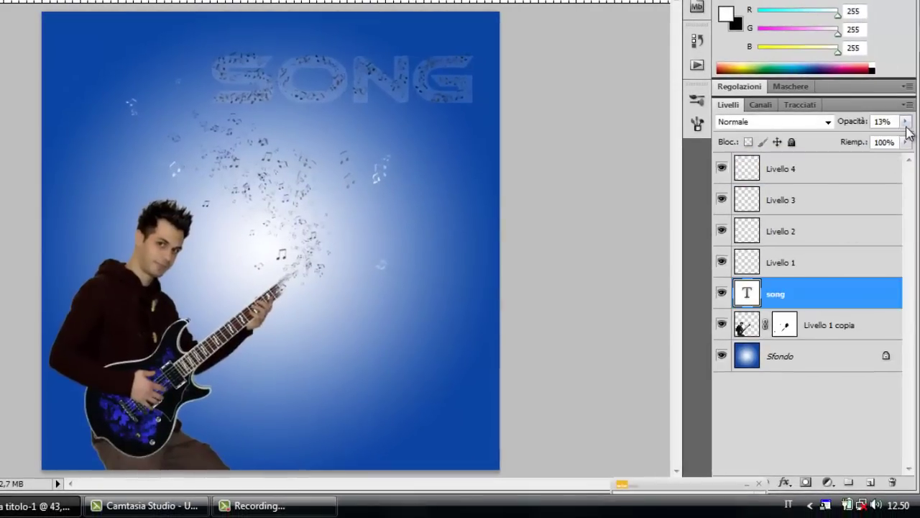
{"action": "left_click", "coordinate": [906, 124]}
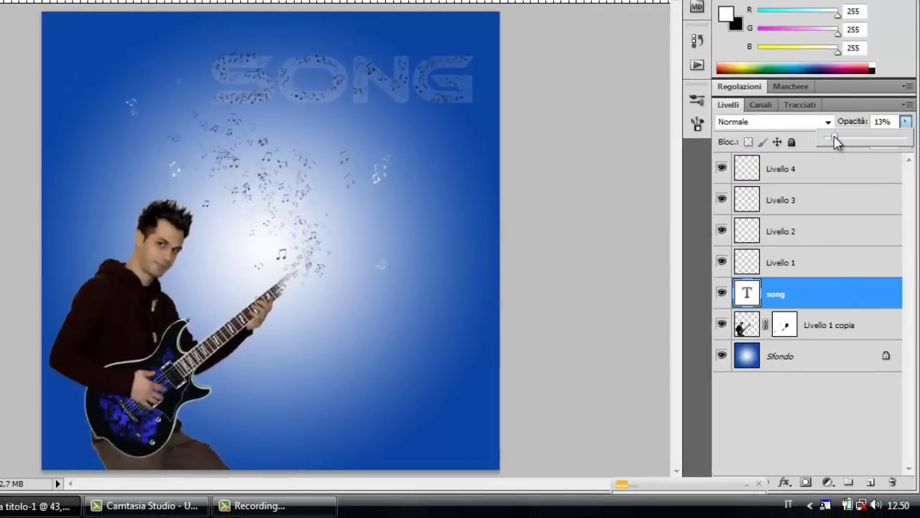
{"action": "left_click_drag", "start_coordinate": [835, 142], "coordinate": [826, 141]}
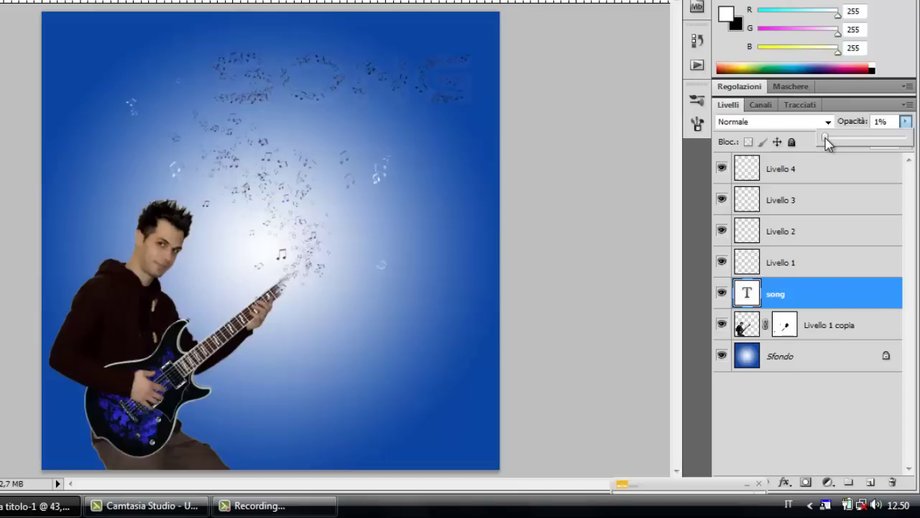
On Livello 4, stamp light notes over the SONG letters, including the G
{"action": "left_click", "coordinate": [811, 175]}
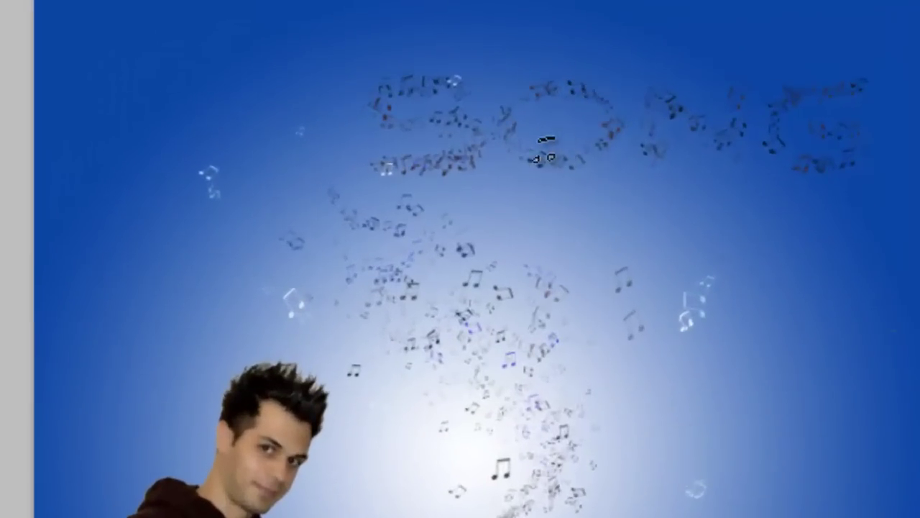
{"action": "left_click", "coordinate": [535, 84]}
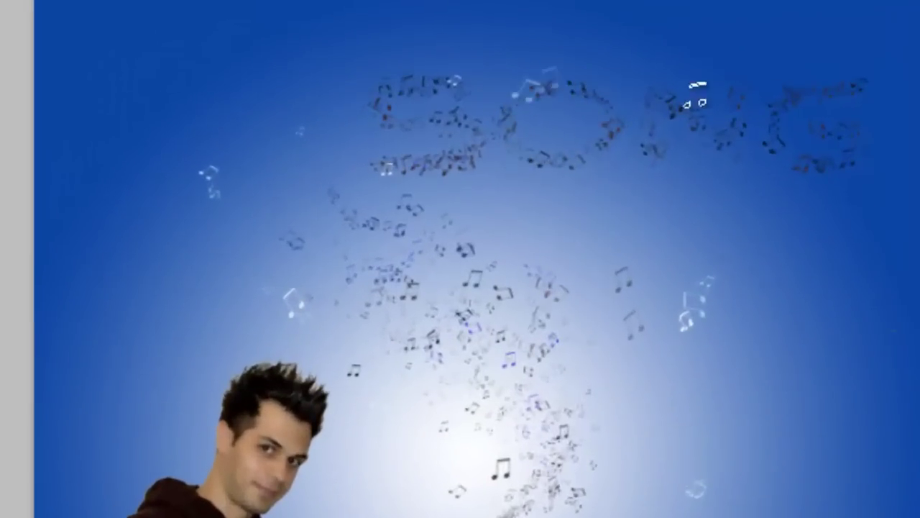
{"action": "left_click", "coordinate": [657, 148]}
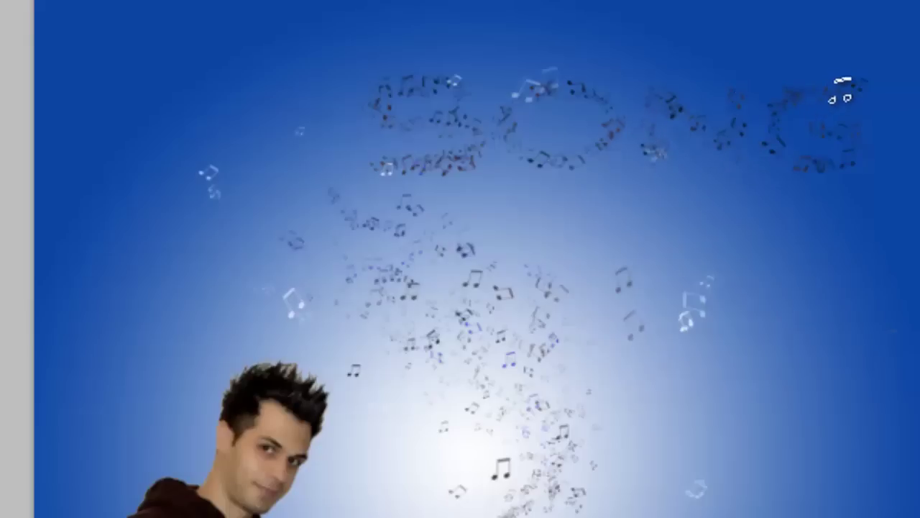
{"action": "left_click", "coordinate": [863, 84]}
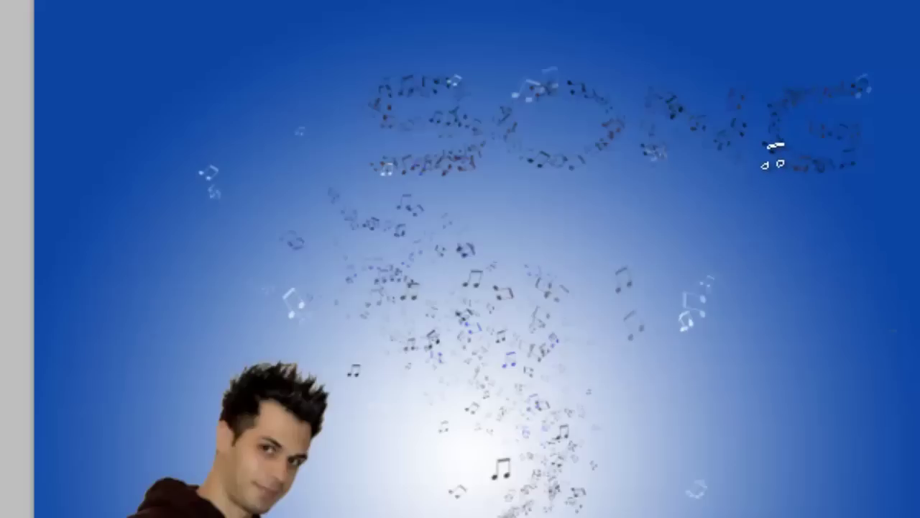
{"action": "left_click", "coordinate": [777, 149]}
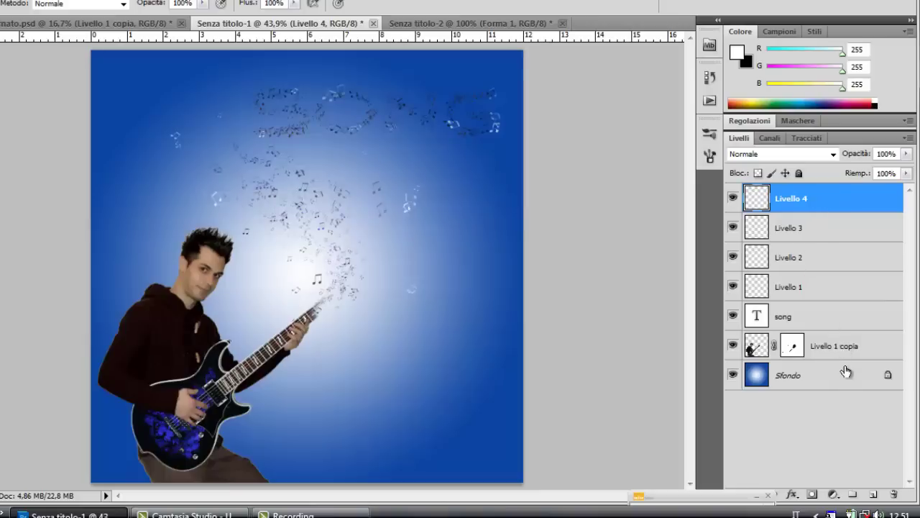
Merge Livello 4 through Livello 1 copia into one layer and add an empty layer
{"action": "left_click", "coordinate": [868, 345], "text": "shift"}
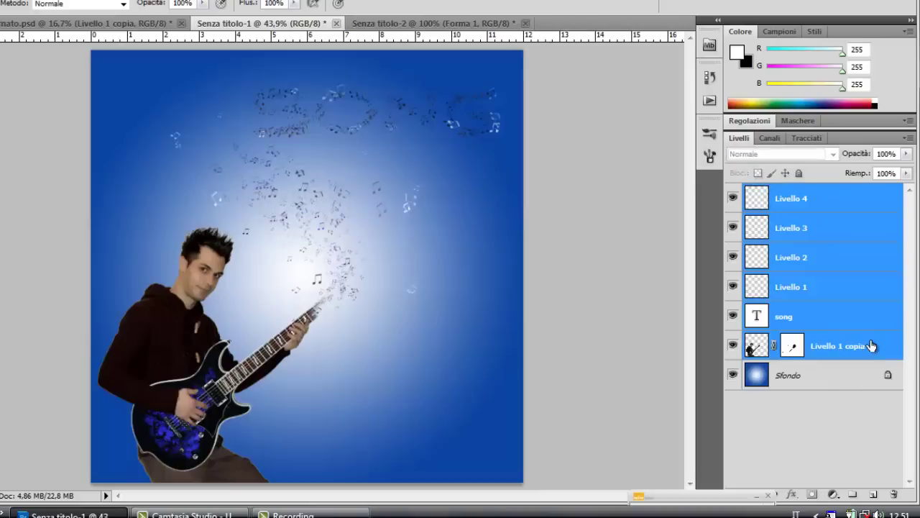
{"action": "right_click", "coordinate": [844, 285]}
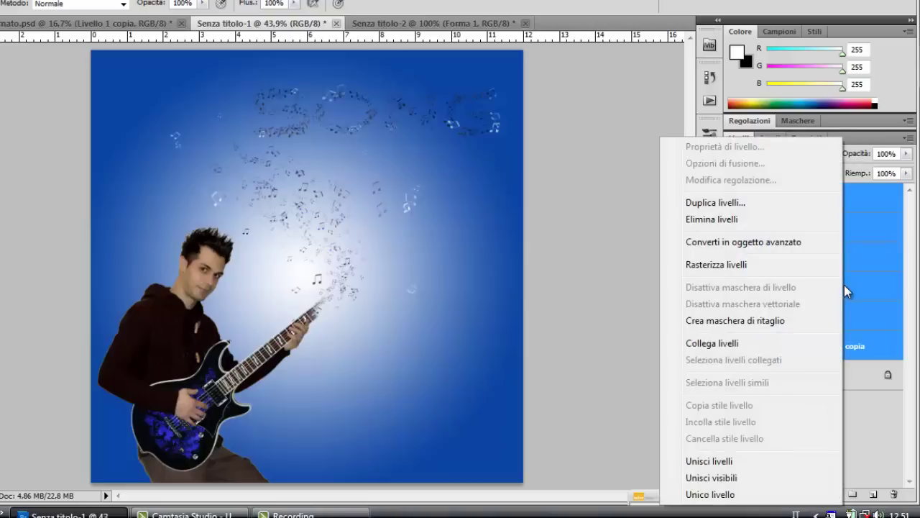
{"action": "left_click", "coordinate": [750, 464]}
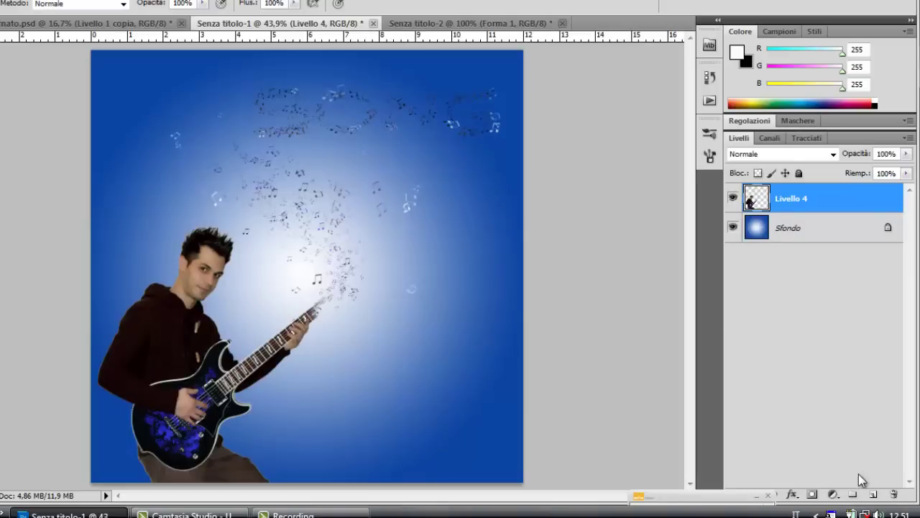
{"action": "left_click", "coordinate": [873, 493]}
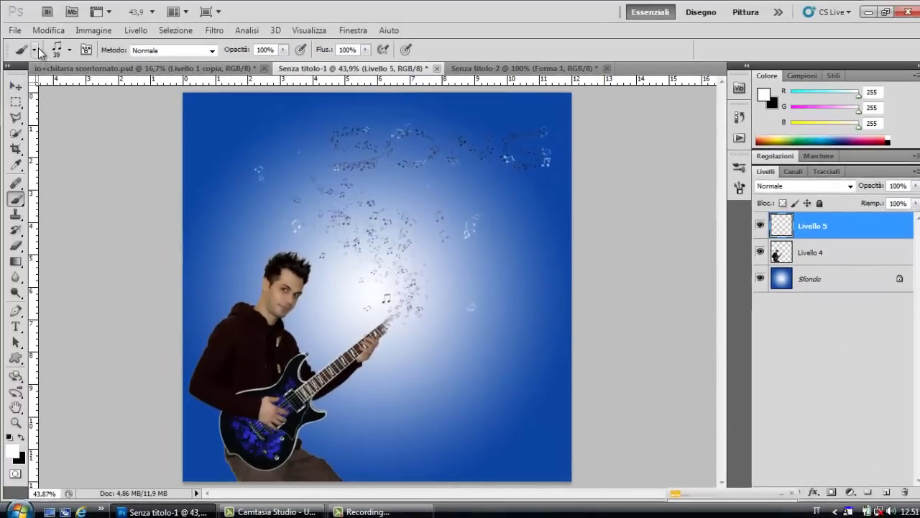
Set up a black brush using rough tip 17 at 79 px
{"action": "left_click", "coordinate": [34, 50]}
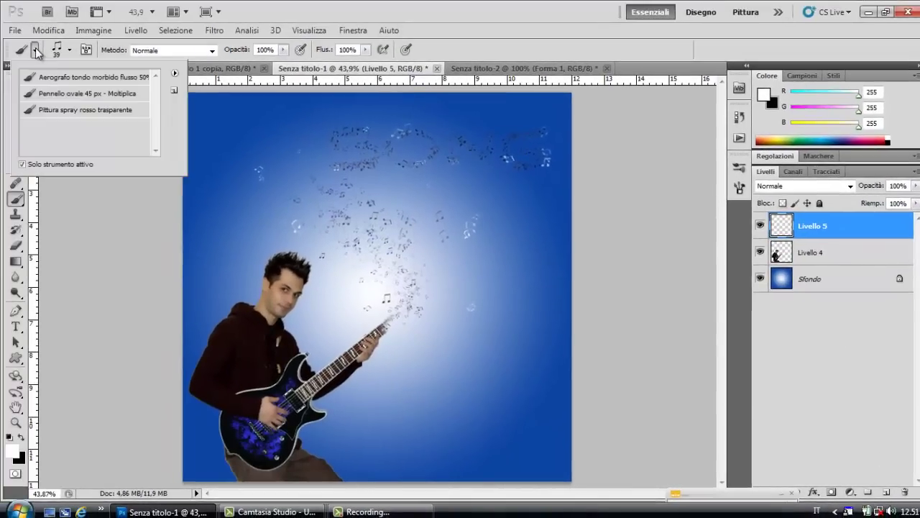
{"action": "left_click", "coordinate": [17, 202]}
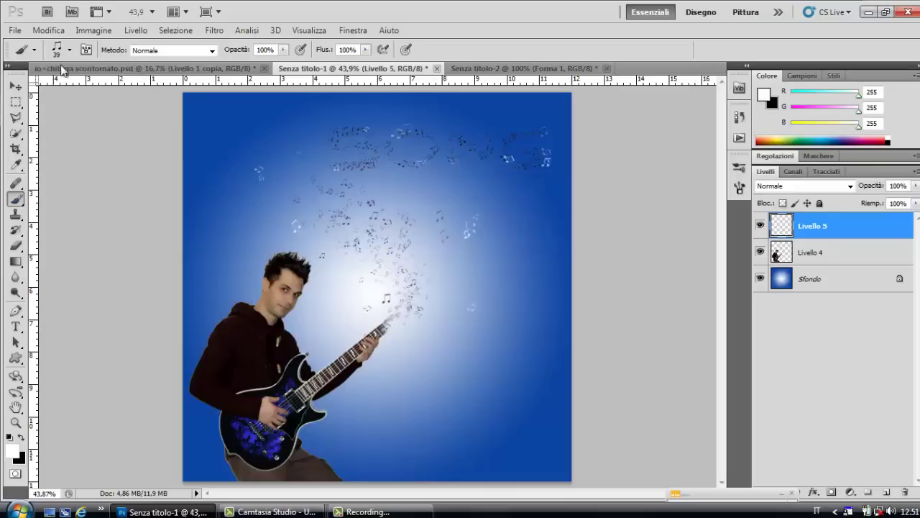
{"action": "left_click", "coordinate": [69, 50]}
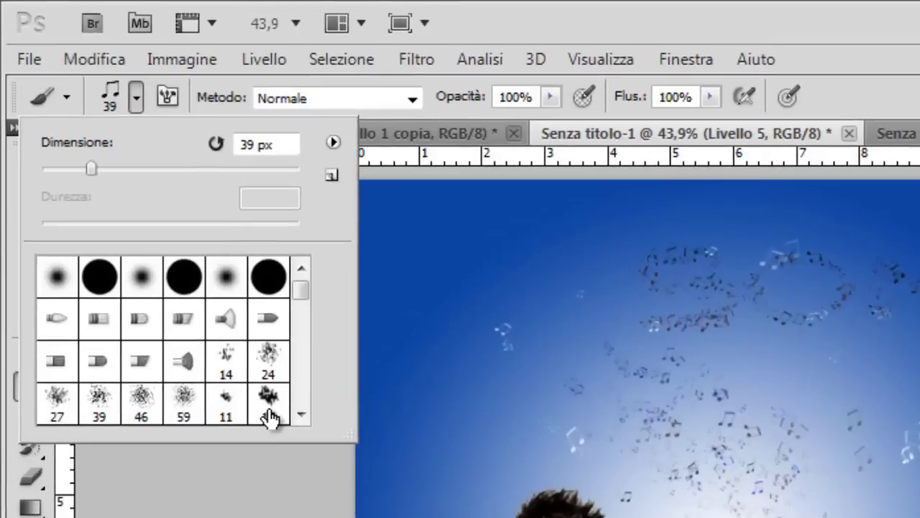
{"action": "left_click", "coordinate": [269, 411]}
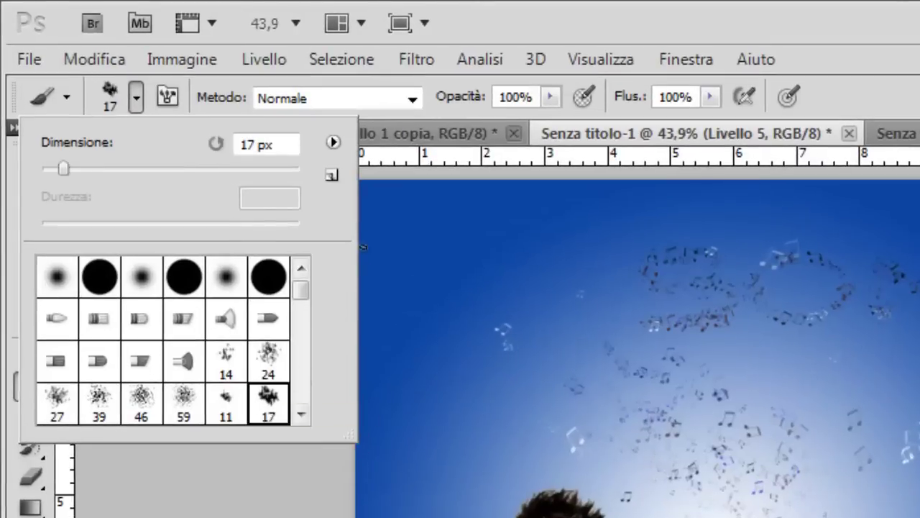
{"action": "left_click", "coordinate": [127, 169]}
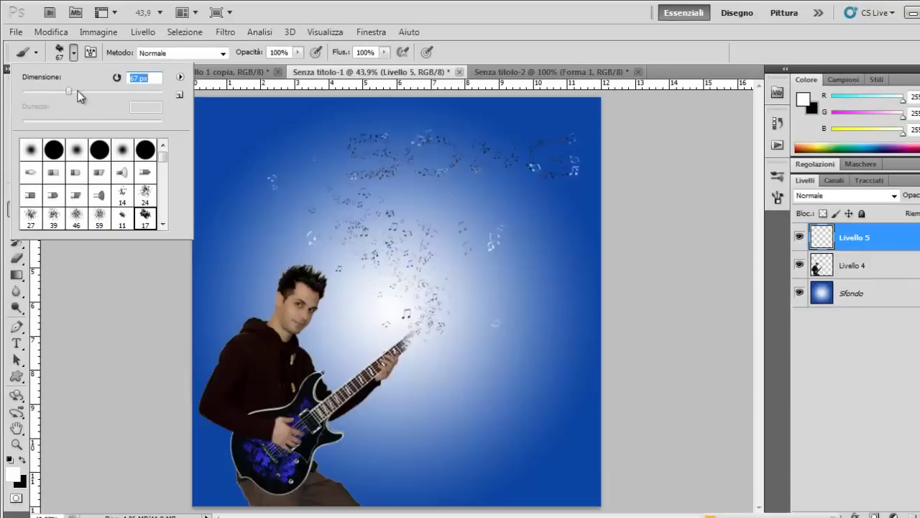
{"action": "left_click", "coordinate": [78, 92]}
{"action": "left_click", "coordinate": [22, 459]}
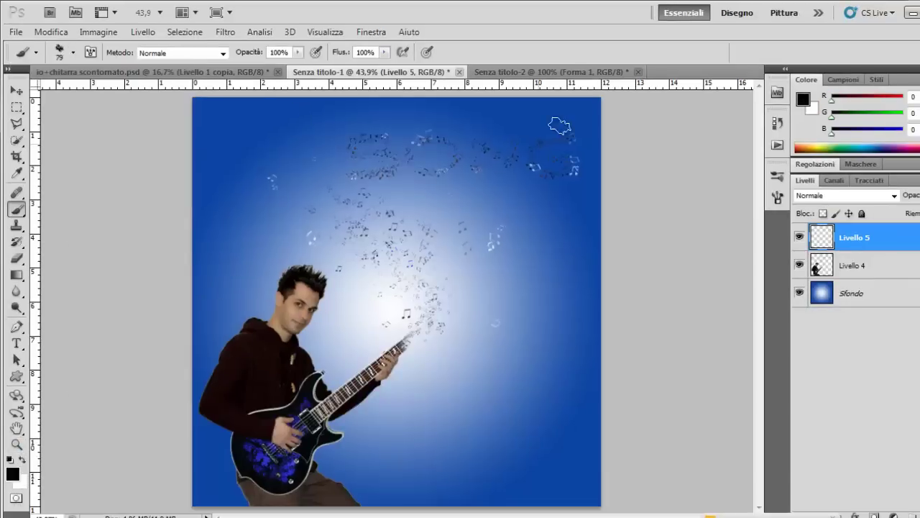
Paint rough black strokes along the top, right, bottom and left edges on Livello 5
{"action": "mouse_move", "coordinate": [599, 99]}
{"action": "left_mouse_down"}
{"action": "mouse_move", "coordinate": [596, 499]}
{"action": "mouse_move", "coordinate": [369, 506]}
{"action": "left_mouse_up"}
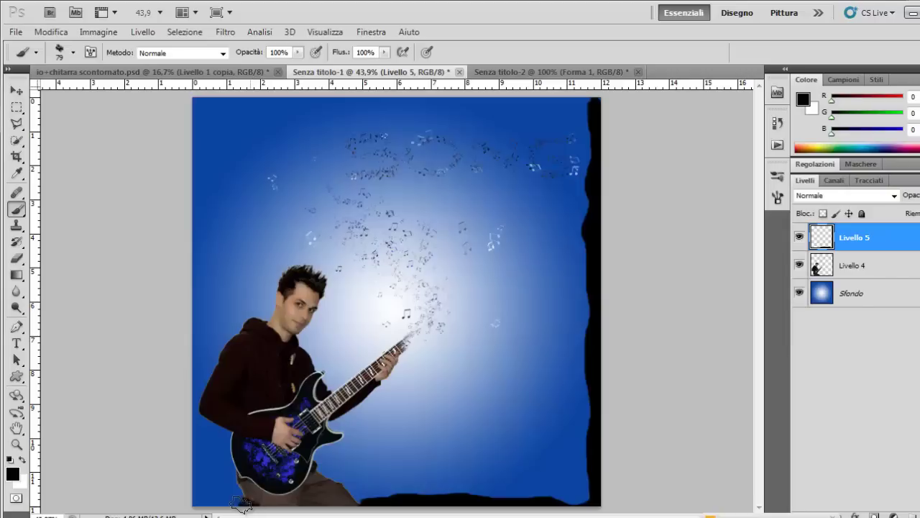
{"action": "mouse_move", "coordinate": [241, 506]}
{"action": "left_mouse_down"}
{"action": "mouse_move", "coordinate": [188, 489]}
{"action": "mouse_move", "coordinate": [185, 187]}
{"action": "mouse_move", "coordinate": [196, 94]}
{"action": "mouse_move", "coordinate": [598, 103]}
{"action": "left_mouse_up"}
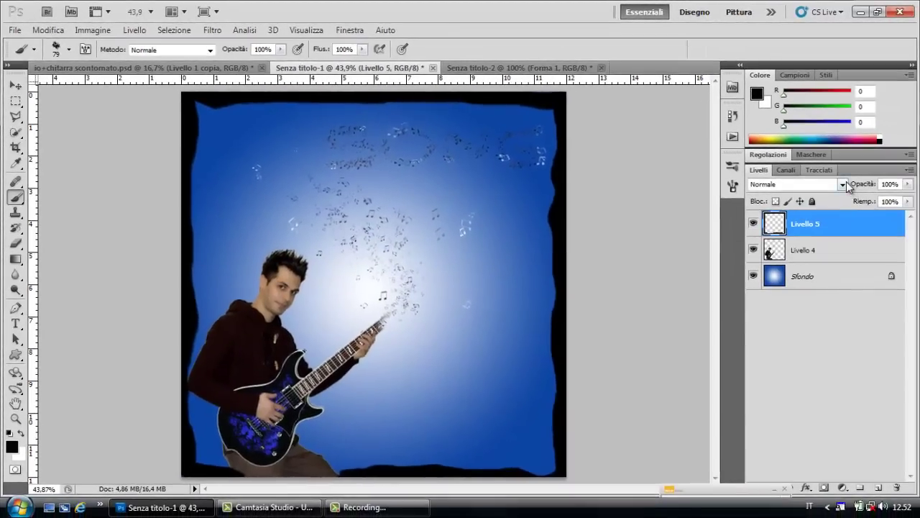
Blend the border layer Livello 5 as Luce soffusa at 73% opacity
{"action": "left_click", "coordinate": [844, 184]}
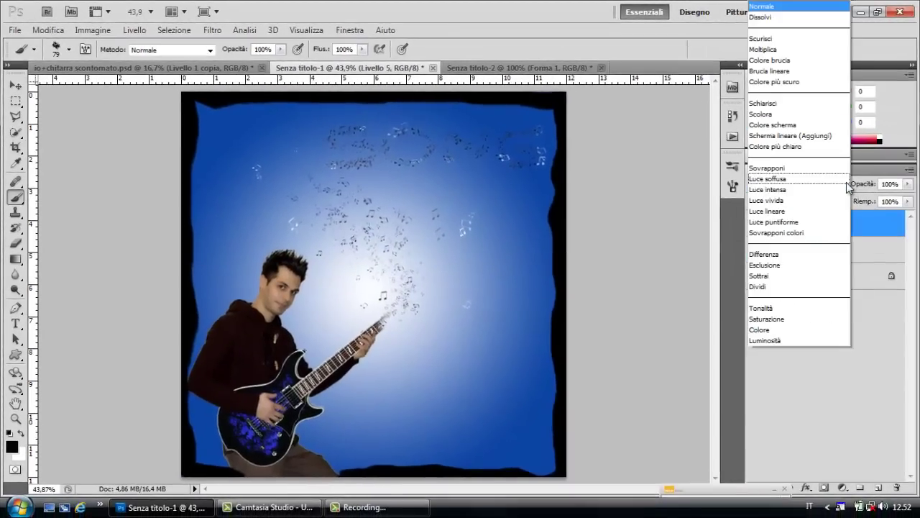
{"action": "left_click", "coordinate": [842, 181]}
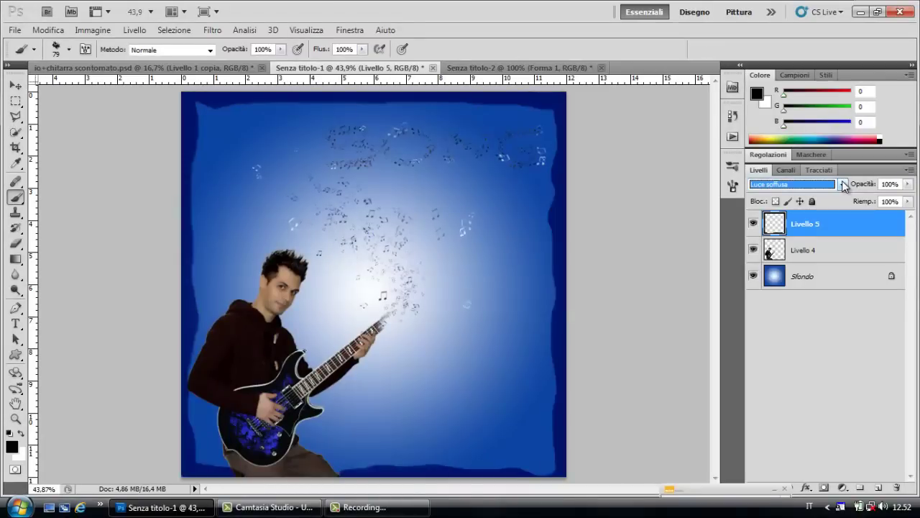
{"action": "left_click", "coordinate": [908, 184]}
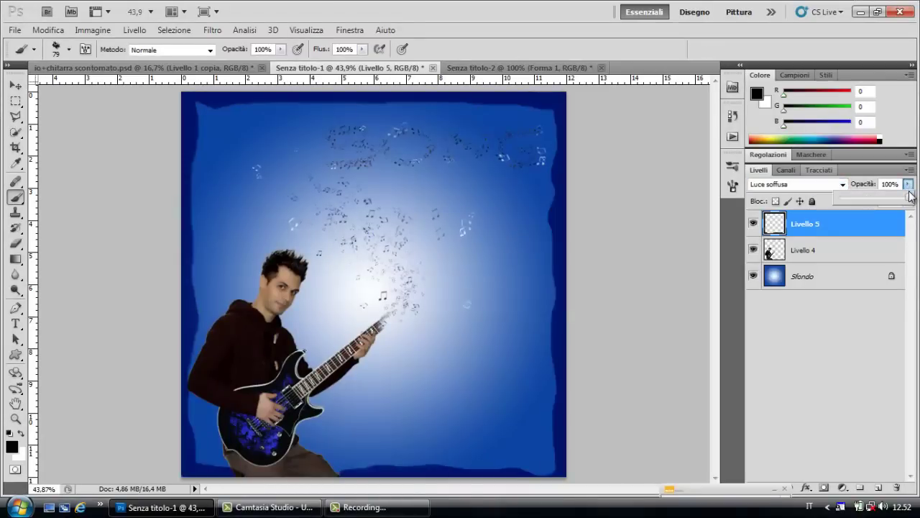
{"action": "left_click_drag", "start_coordinate": [908, 199], "coordinate": [891, 207]}
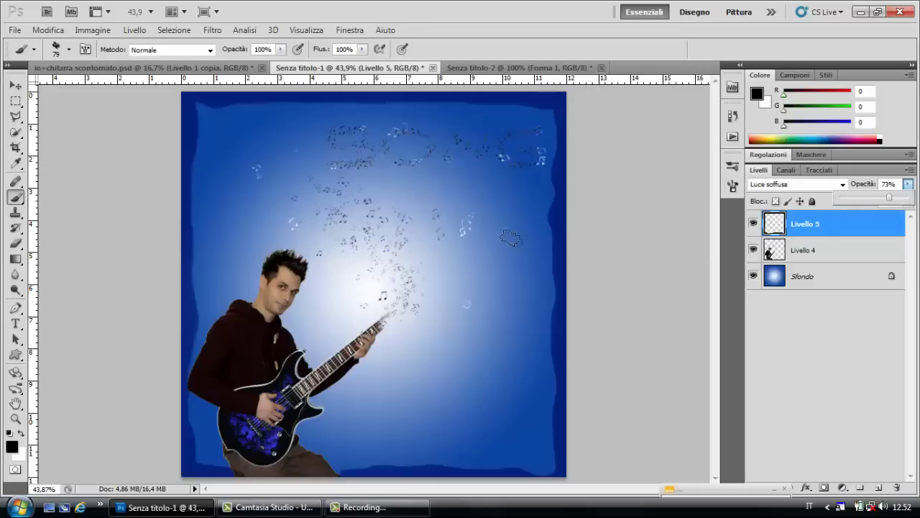
{"action": "left_click", "coordinate": [563, 100]}
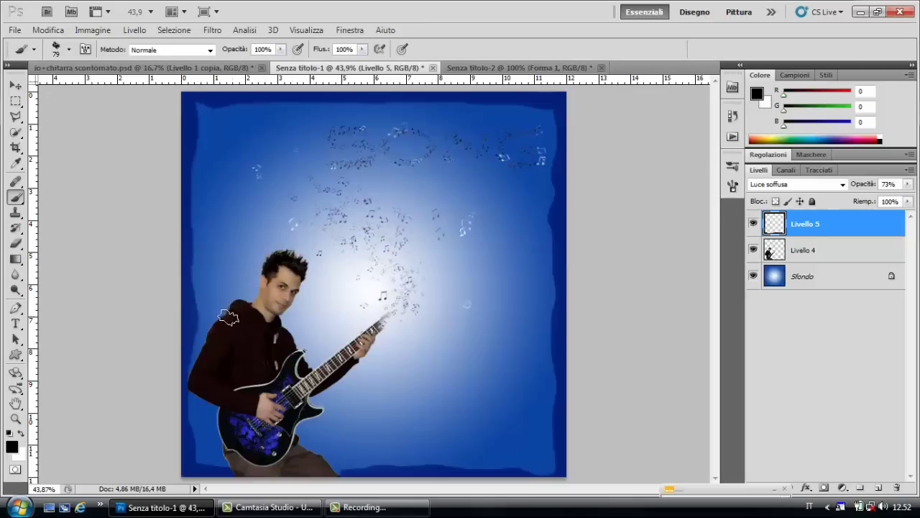
Paint a soft white glow around the guitarist on a new layer above Sfondo, at 13% opacity
{"action": "left_click", "coordinate": [801, 281]}
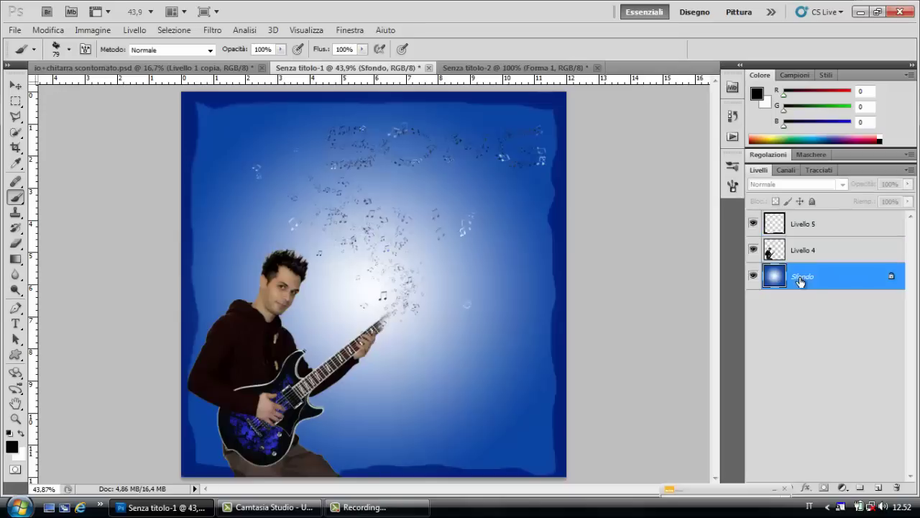
{"action": "left_click", "coordinate": [879, 488]}
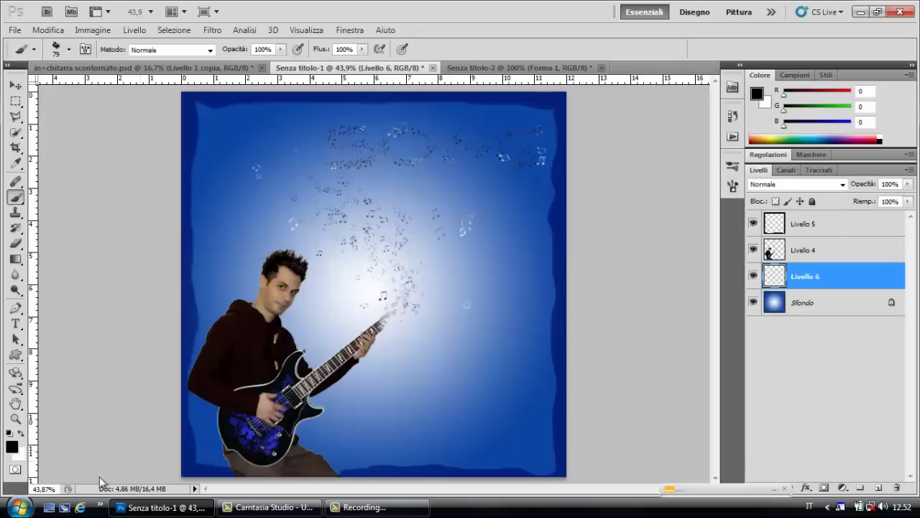
{"action": "left_click", "coordinate": [20, 434]}
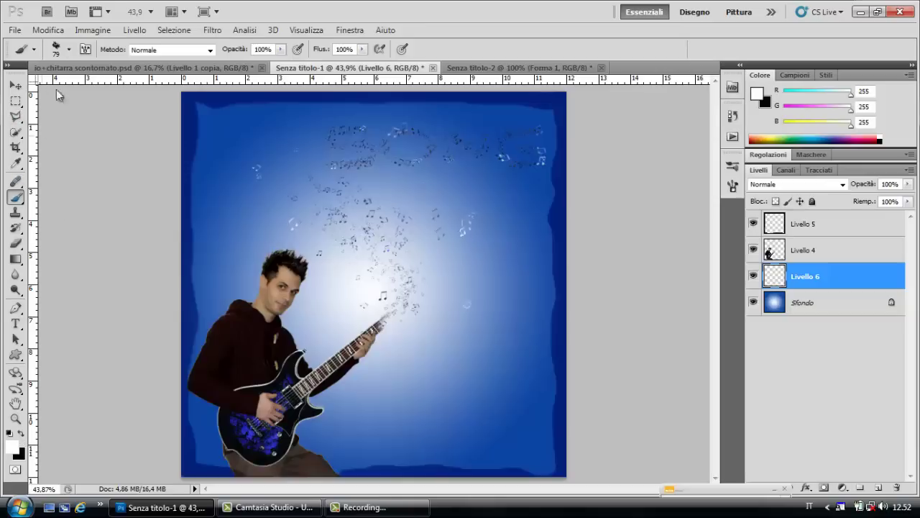
{"action": "left_click", "coordinate": [69, 50]}
{"action": "left_click", "coordinate": [115, 143]}
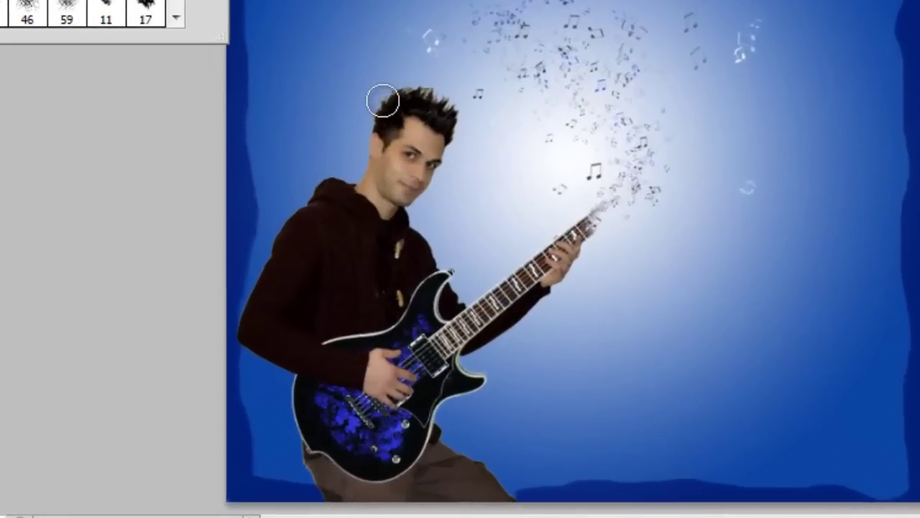
{"action": "mouse_move", "coordinate": [386, 99]}
{"action": "left_mouse_down"}
{"action": "mouse_move", "coordinate": [360, 157]}
{"action": "mouse_move", "coordinate": [269, 275]}
{"action": "mouse_move", "coordinate": [253, 324]}
{"action": "mouse_move", "coordinate": [273, 353]}
{"action": "mouse_move", "coordinate": [289, 435]}
{"action": "mouse_move", "coordinate": [320, 504]}
{"action": "left_mouse_up"}
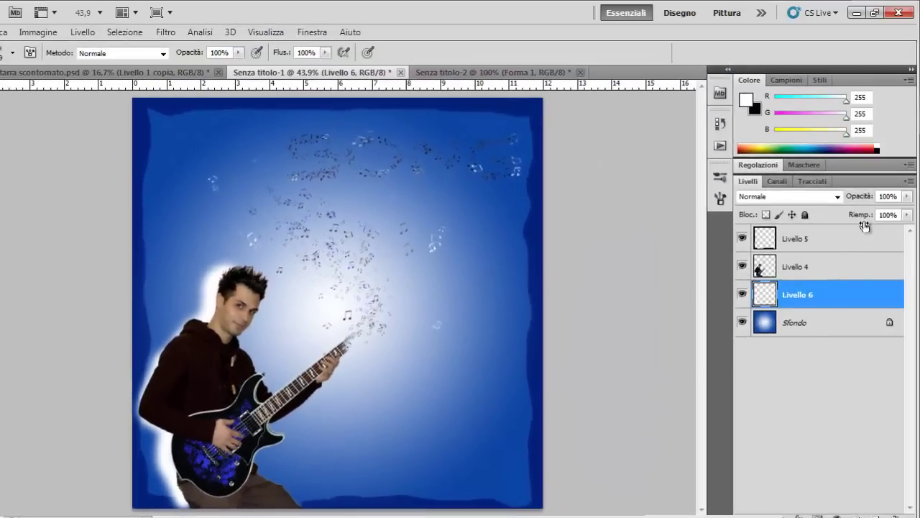
{"action": "left_click", "coordinate": [907, 196]}
{"action": "left_click_drag", "start_coordinate": [907, 215], "coordinate": [843, 228]}
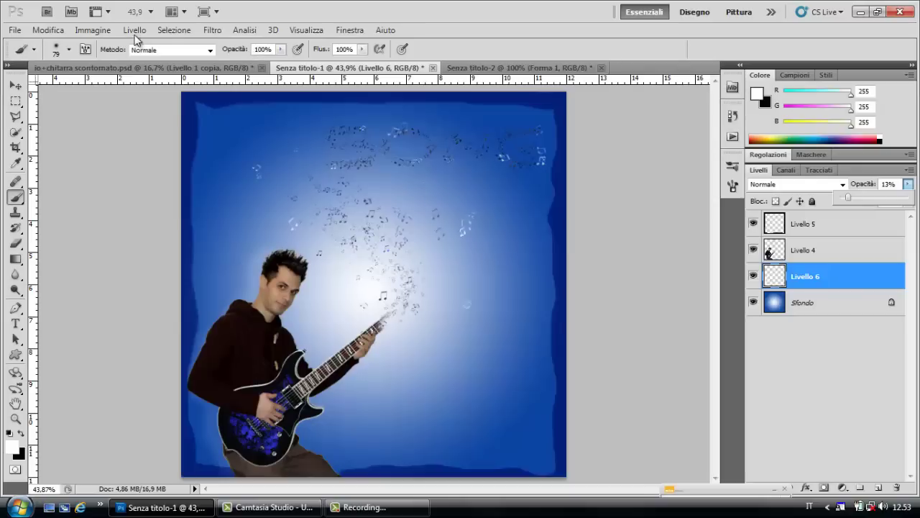
Flatten the image and duplicate it into a new layer
{"action": "left_click", "coordinate": [134, 30]}
{"action": "left_click", "coordinate": [202, 470]}
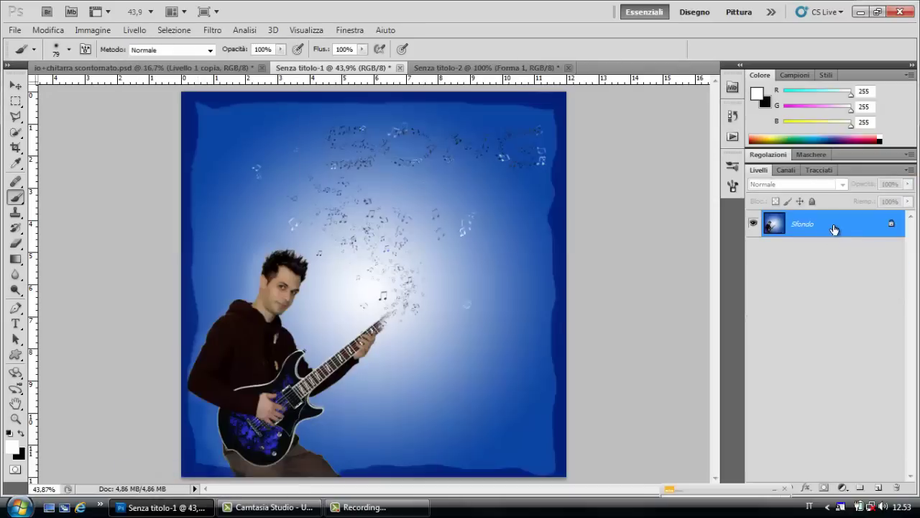
{"action": "key", "text": "ctrl+j"}
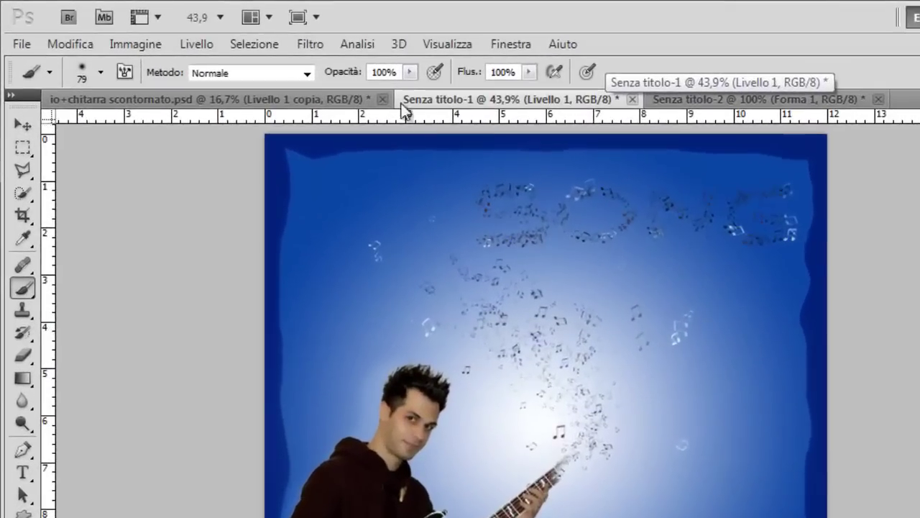
Apply Accentua passaggio at radius 2,9 to the copy and blend it as Luce vivida
{"action": "left_click", "coordinate": [315, 44]}
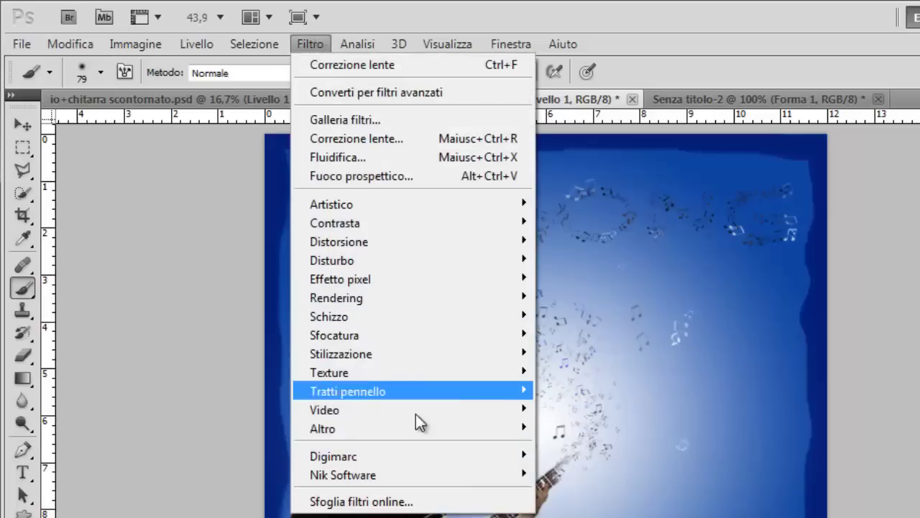
{"action": "mouse_move", "coordinate": [323, 428]}
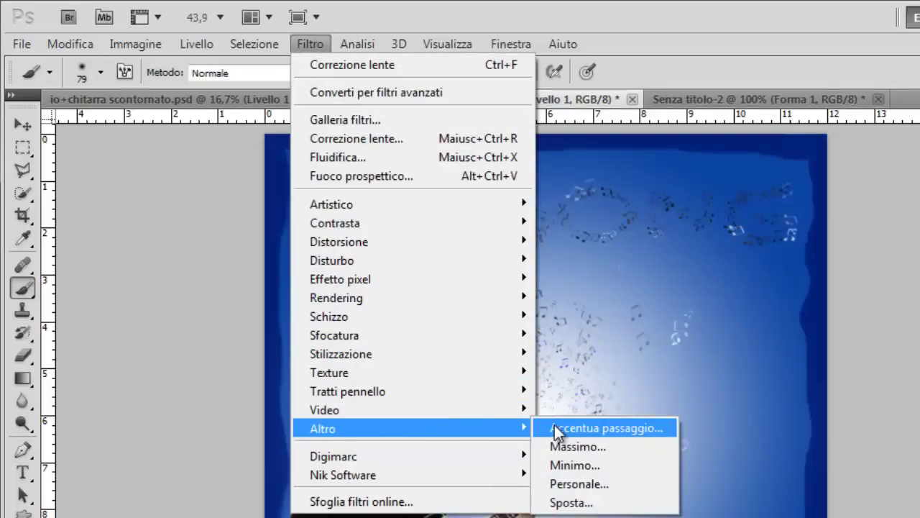
{"action": "left_click", "coordinate": [554, 426]}
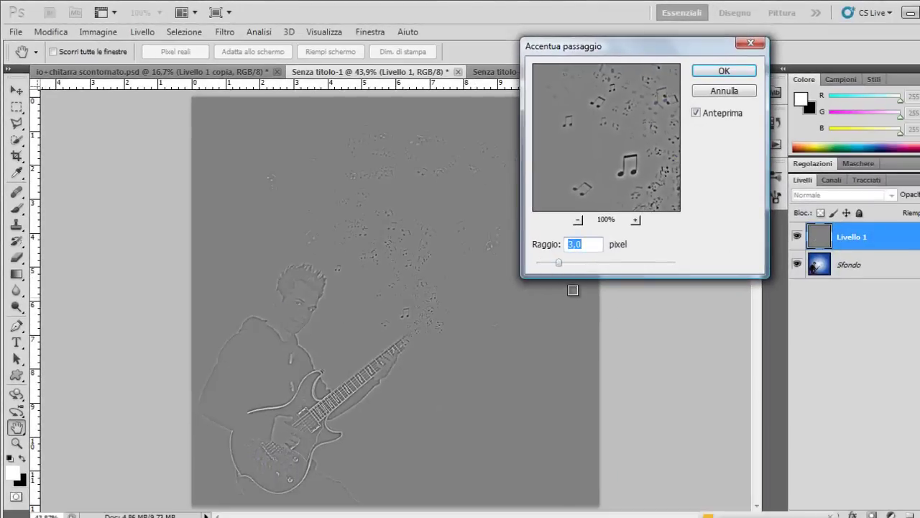
{"action": "mouse_move", "coordinate": [559, 264]}
{"action": "left_mouse_down"}
{"action": "mouse_move", "coordinate": [548, 264]}
{"action": "mouse_move", "coordinate": [558, 265]}
{"action": "left_mouse_up"}
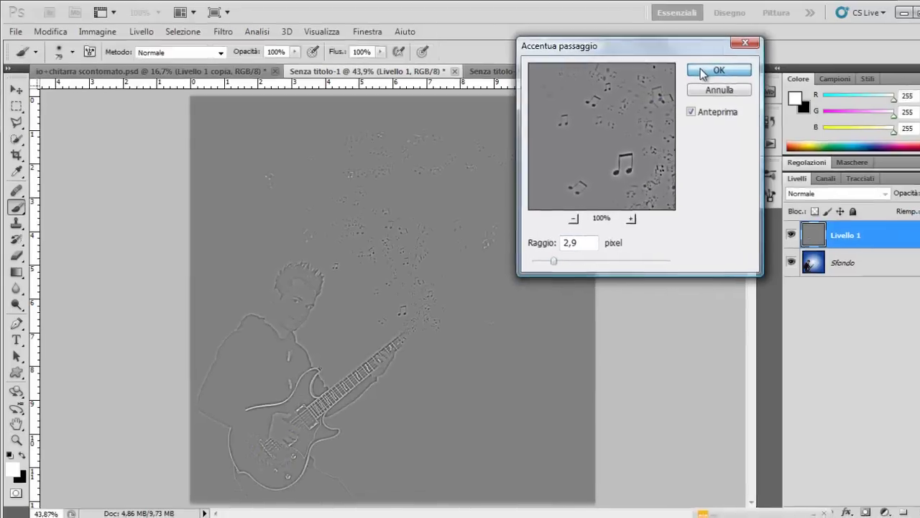
{"action": "left_click", "coordinate": [702, 71]}
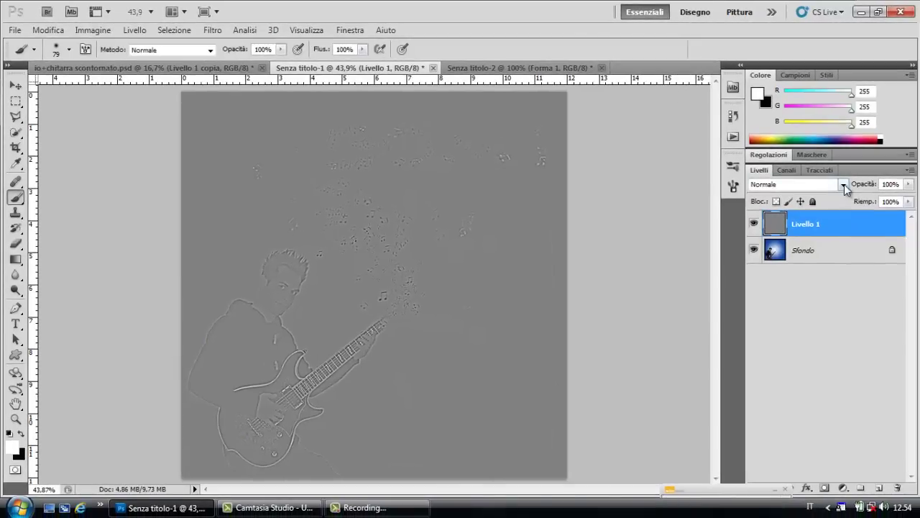
{"action": "left_click", "coordinate": [844, 185]}
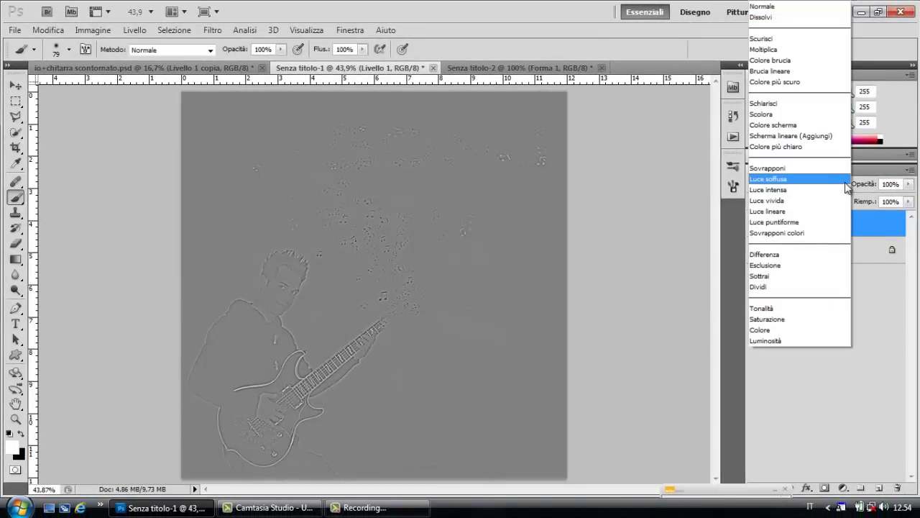
{"action": "left_click", "coordinate": [801, 202]}
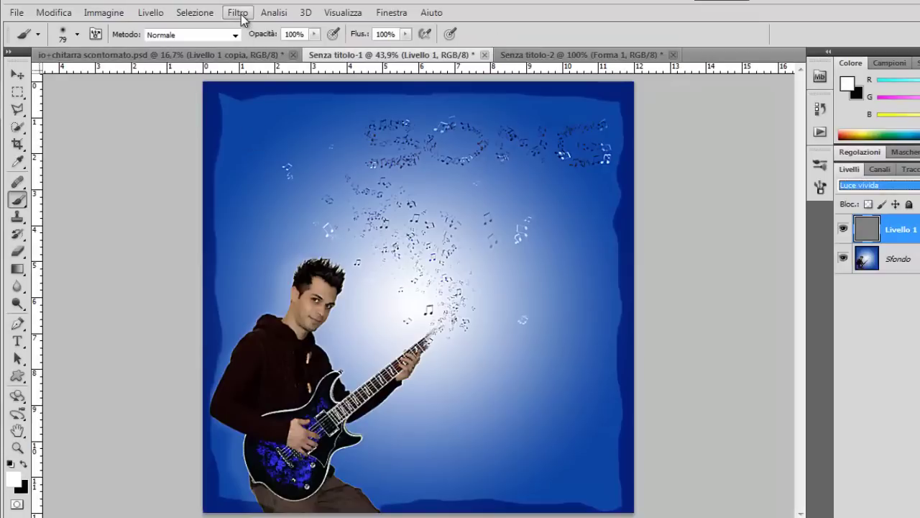
Apply a Correzione lente vignette with Fattore -47 and Punto intermedio +45
{"action": "left_click", "coordinate": [239, 13]}
{"action": "left_click", "coordinate": [279, 86]}
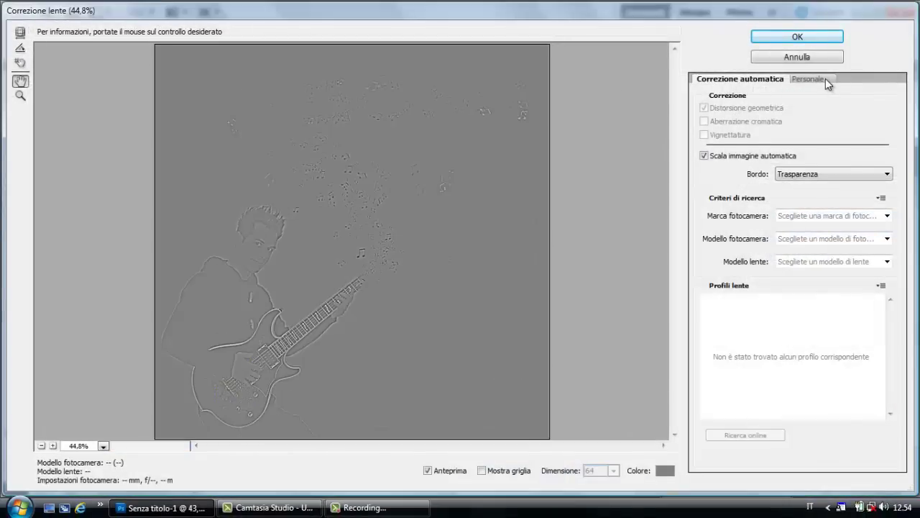
{"action": "left_click", "coordinate": [825, 81]}
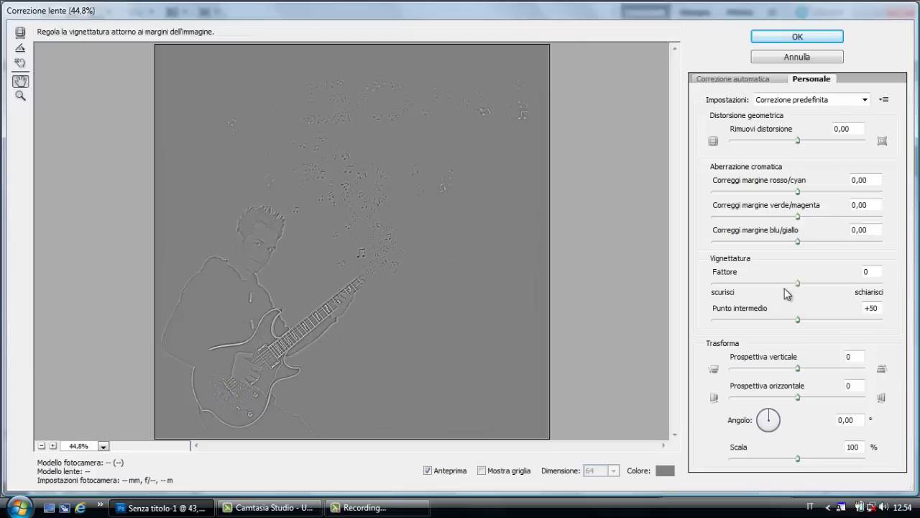
{"action": "left_click", "coordinate": [872, 271]}
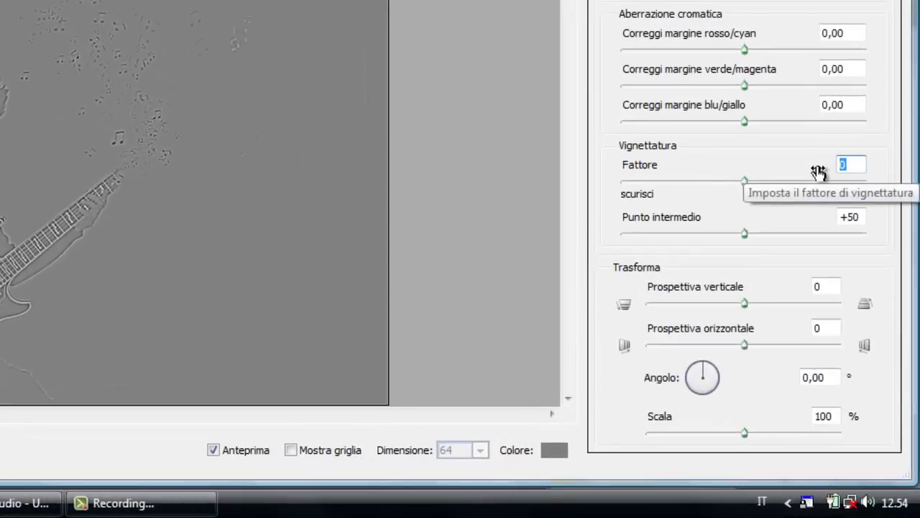
{"action": "type", "text": "-47"}
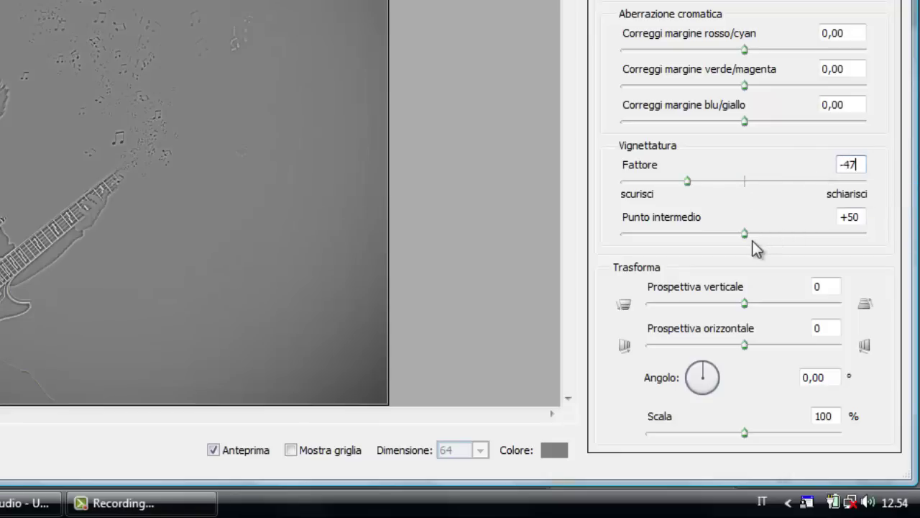
{"action": "left_click_drag", "start_coordinate": [745, 236], "coordinate": [732, 240]}
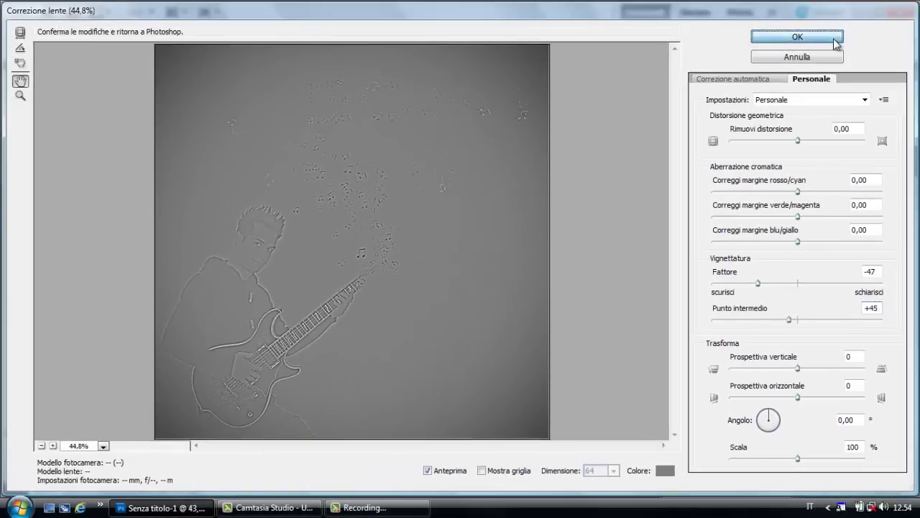
{"action": "left_click", "coordinate": [835, 41]}
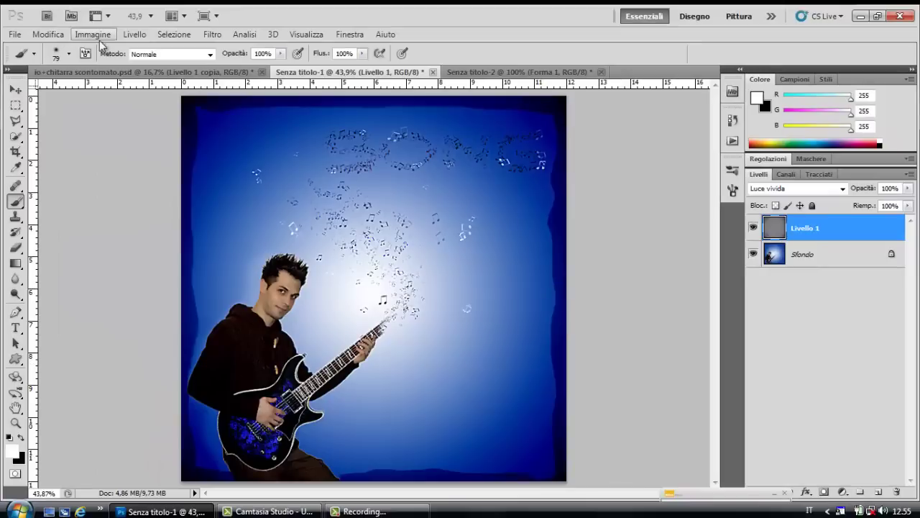
Flatten the cover and duplicate it as a new layer
{"action": "left_click", "coordinate": [134, 34]}
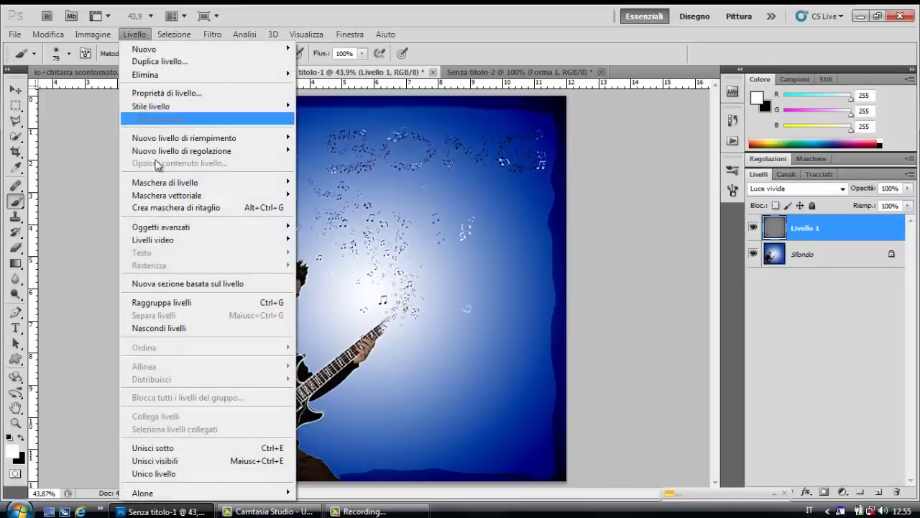
{"action": "left_click", "coordinate": [226, 468]}
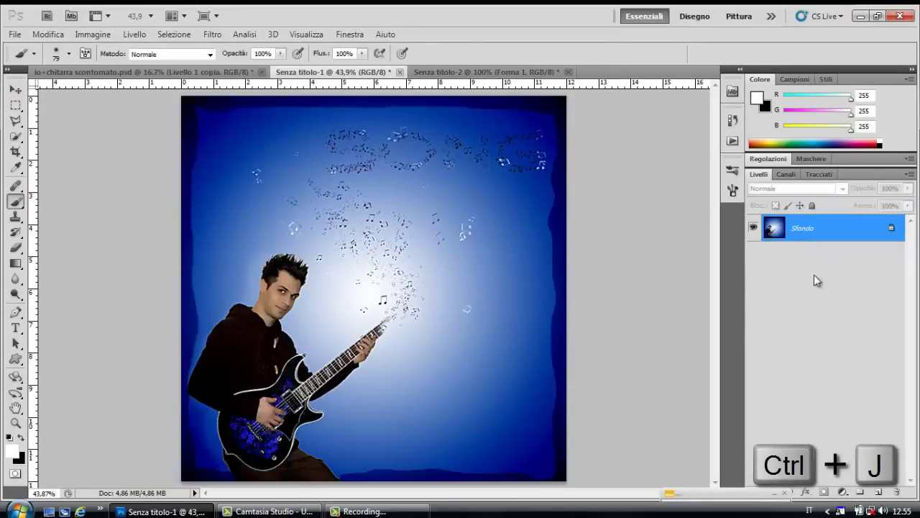
{"action": "key", "text": "ctrl+j"}
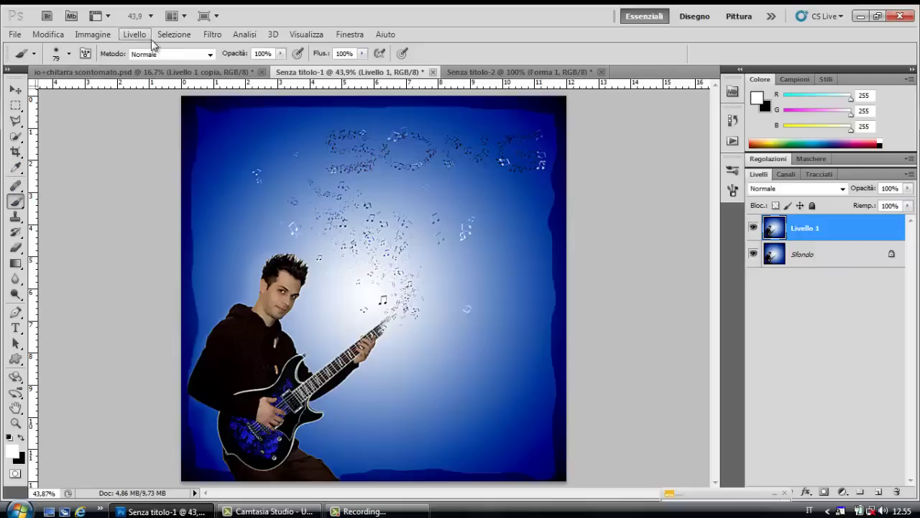
Set the brush mode to Colore brucia at 9% opacity
{"action": "left_click", "coordinate": [210, 54]}
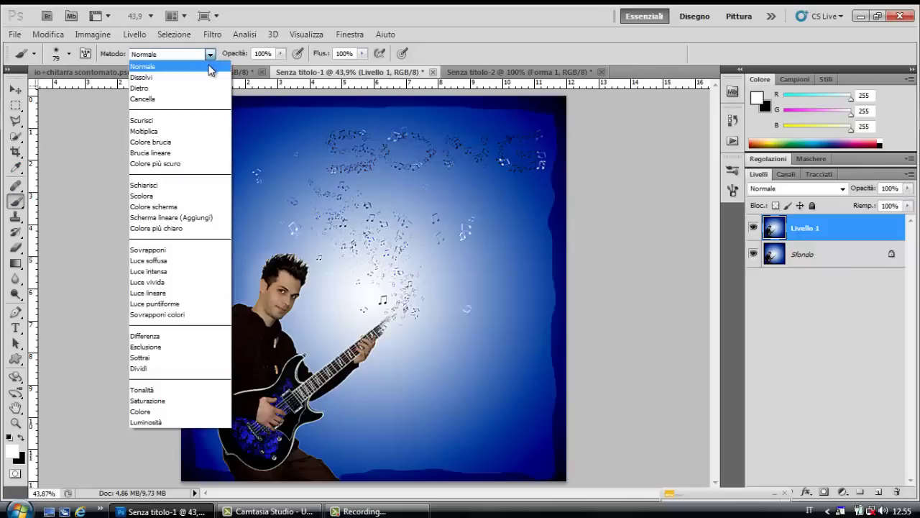
{"action": "left_click", "coordinate": [197, 142]}
{"action": "left_click", "coordinate": [279, 54]}
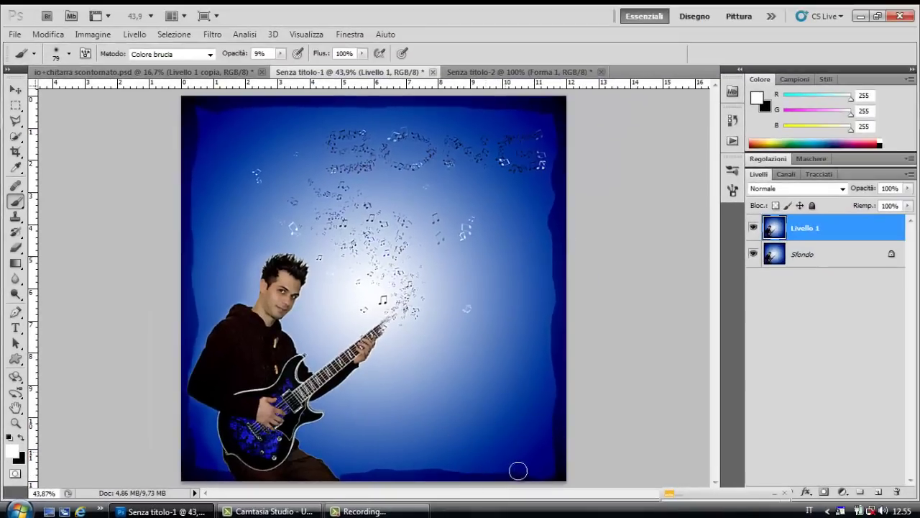
Add a new layer and draw an Ethnocentric 48 pt text box in the cover's lower right
{"action": "left_click", "coordinate": [878, 493]}
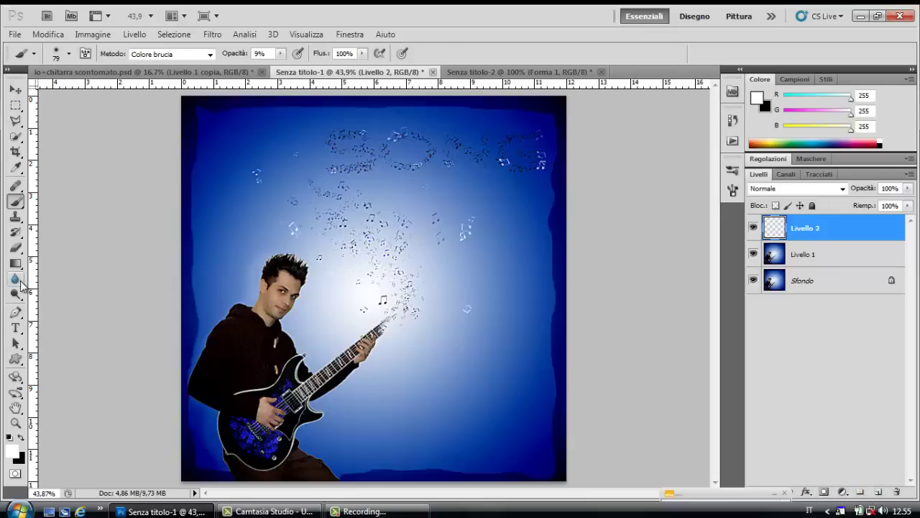
{"action": "left_click", "coordinate": [14, 331]}
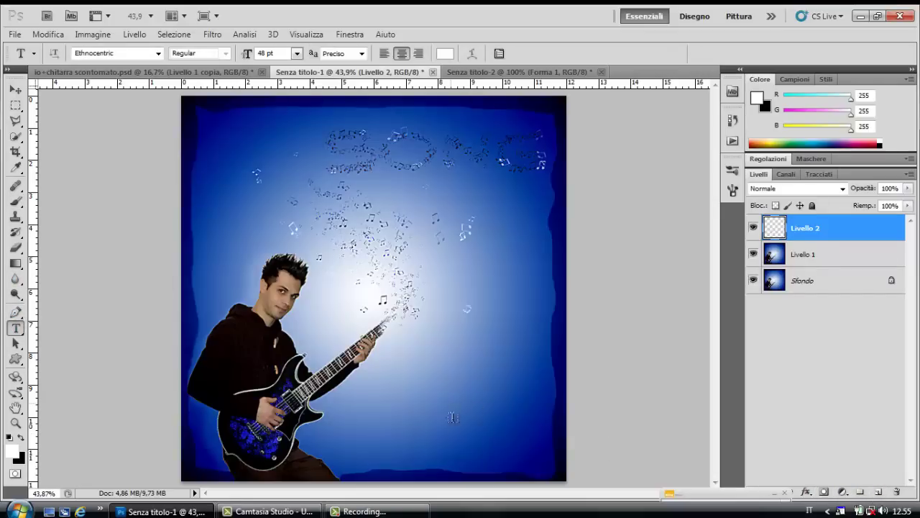
{"action": "left_click_drag", "start_coordinate": [451, 403], "coordinate": [542, 458]}
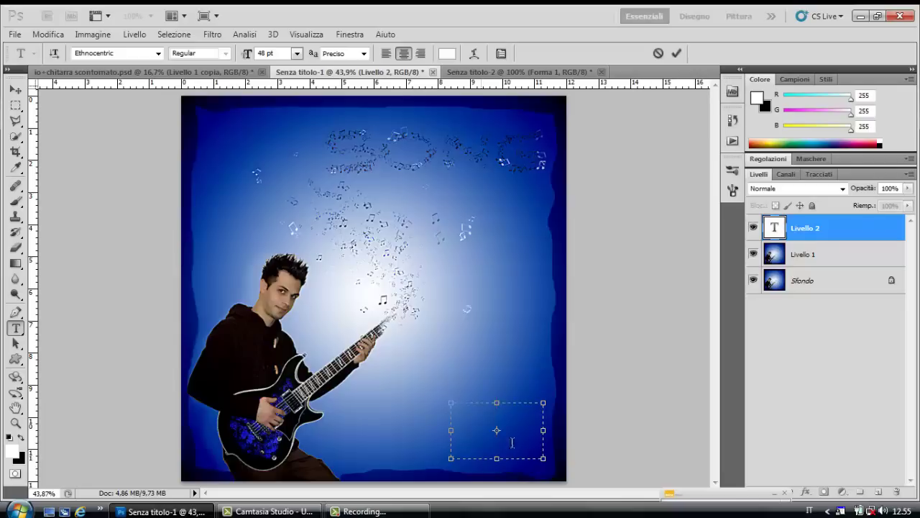